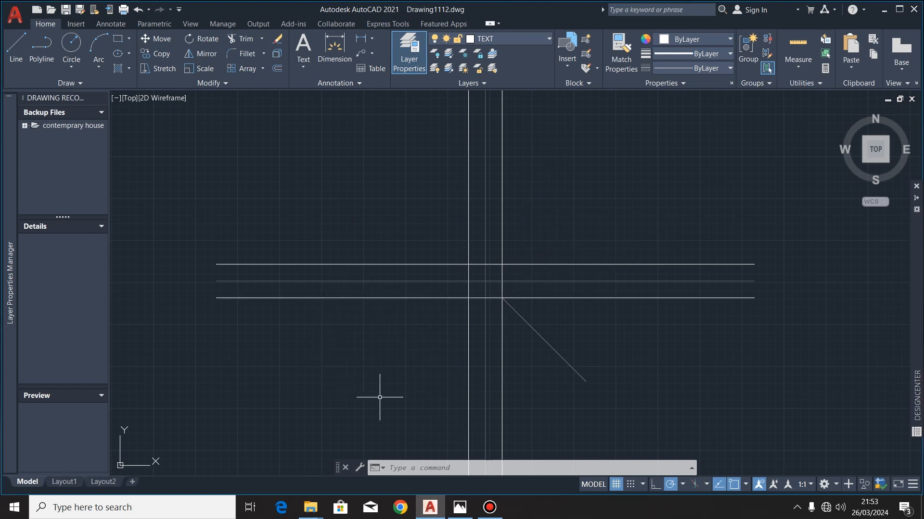
# Consult the dimensioned isometric picture in Photos, return to AutoCAD and make the views layer current
pyautogui.click(458, 509)
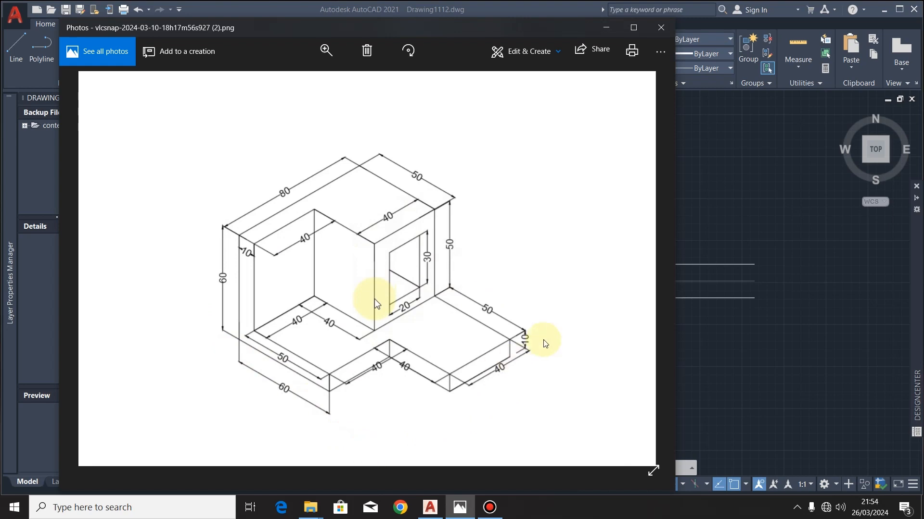
pyautogui.click(606, 28)
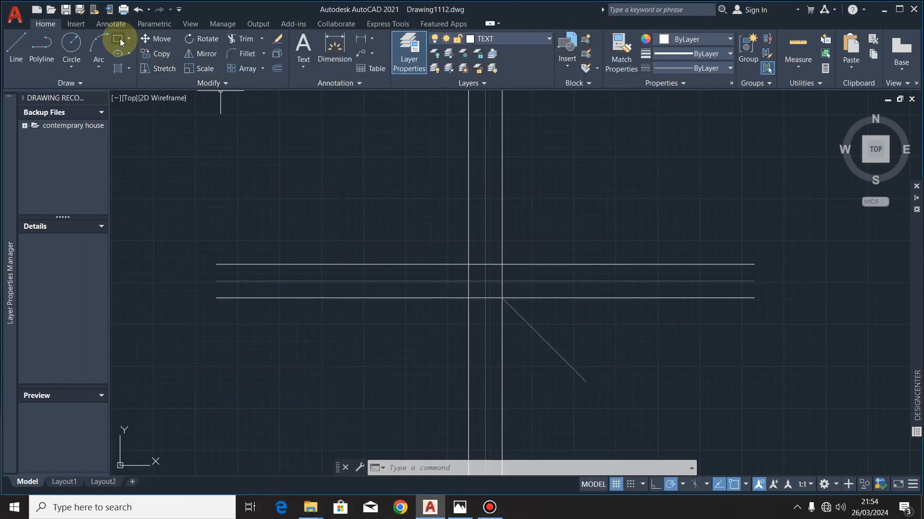
pyautogui.click(539, 39)
pyautogui.click(496, 152)
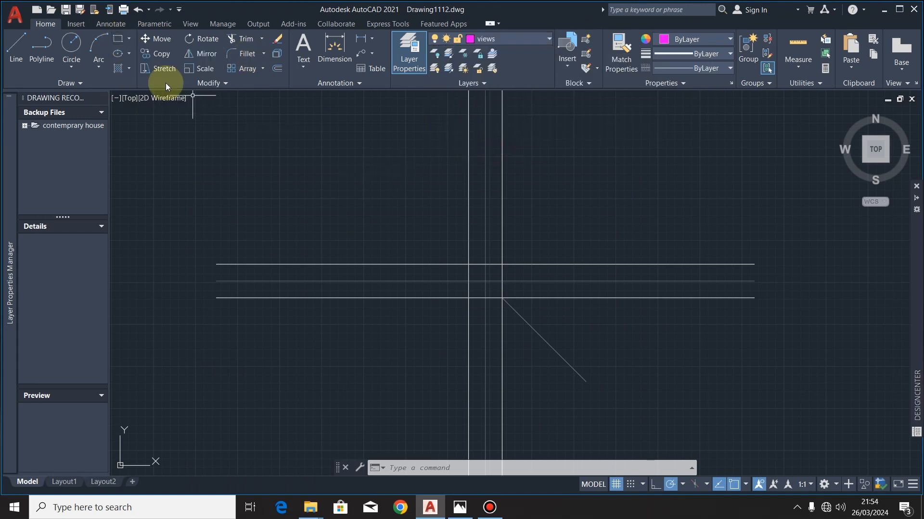
# Draw a rectangle 80 wide and 100 high in the empty area below the horizontal construction lines
pyautogui.click(318, 332)
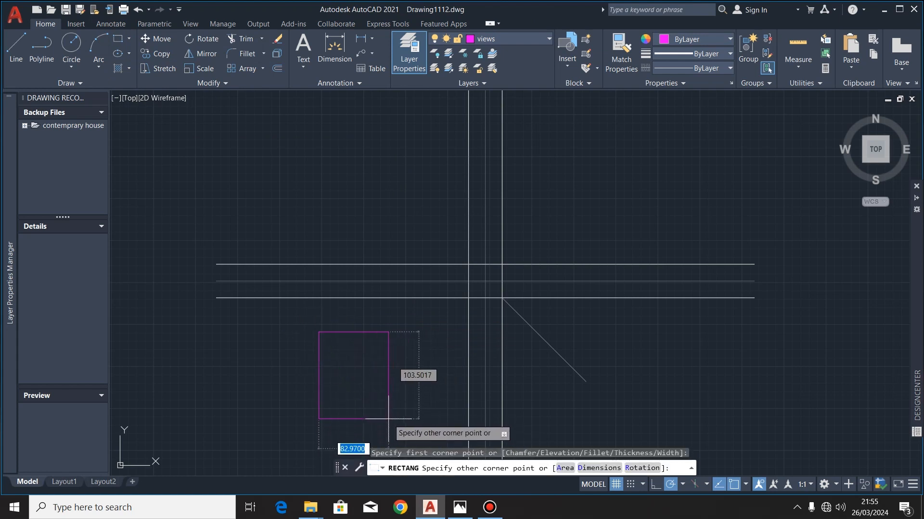
pyautogui.write('80')
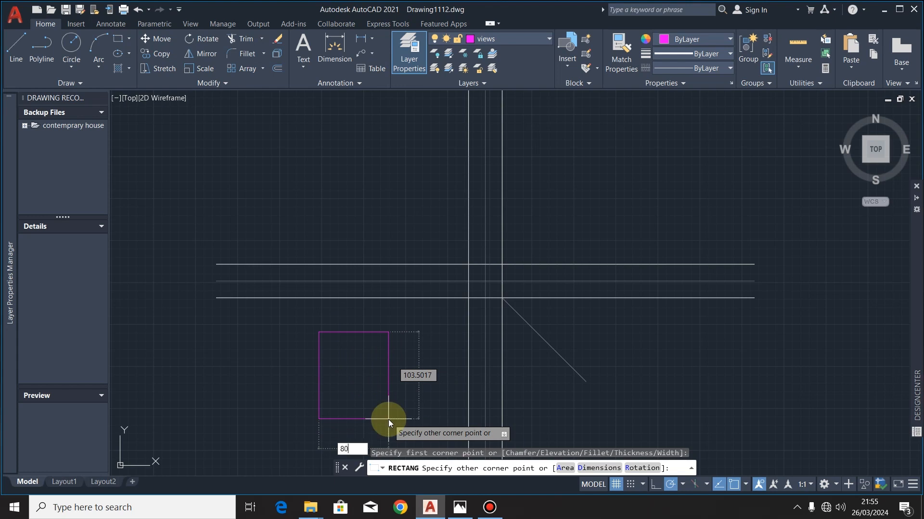
pyautogui.press('Tab')
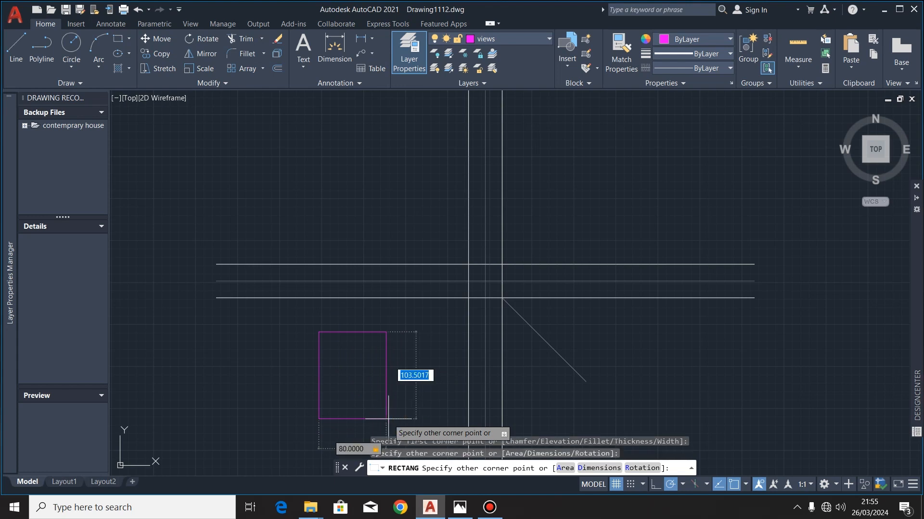
pyautogui.write('100')
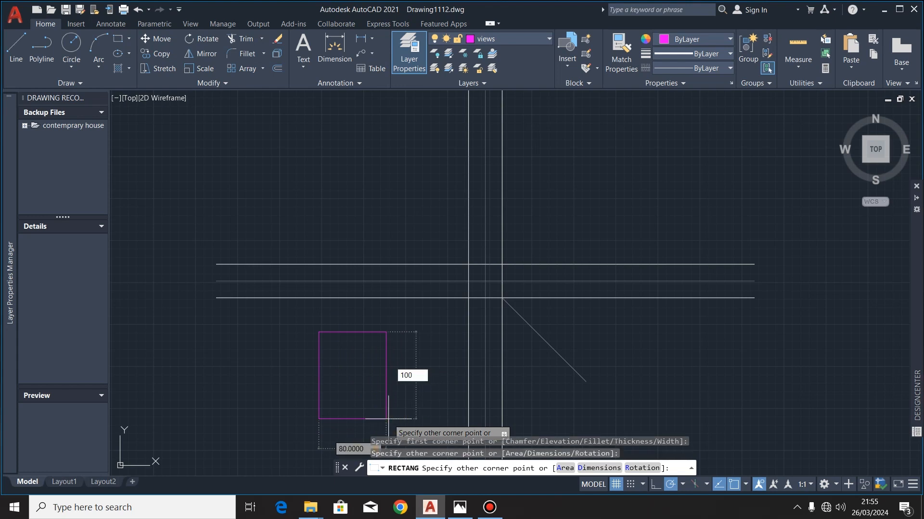
pyautogui.press('Return')
# Move the rectangle by its upper-right corner onto the intersection of the lower horizontal and left vertical construction lines
pyautogui.click(386, 335)
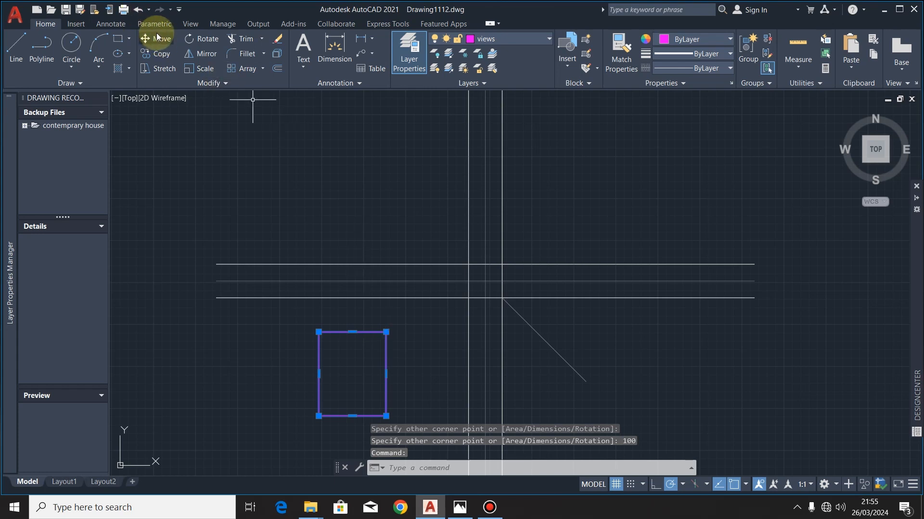
pyautogui.click(157, 39)
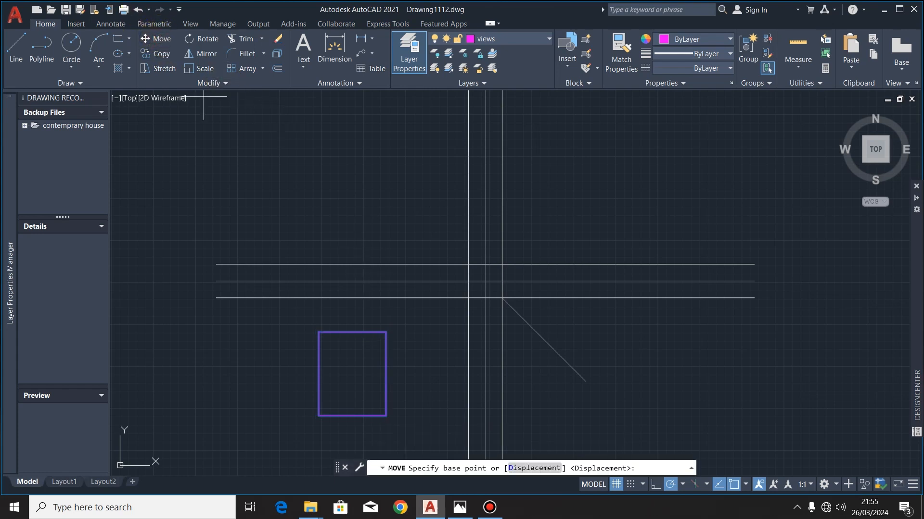
pyautogui.click(385, 331)
pyautogui.click(476, 291)
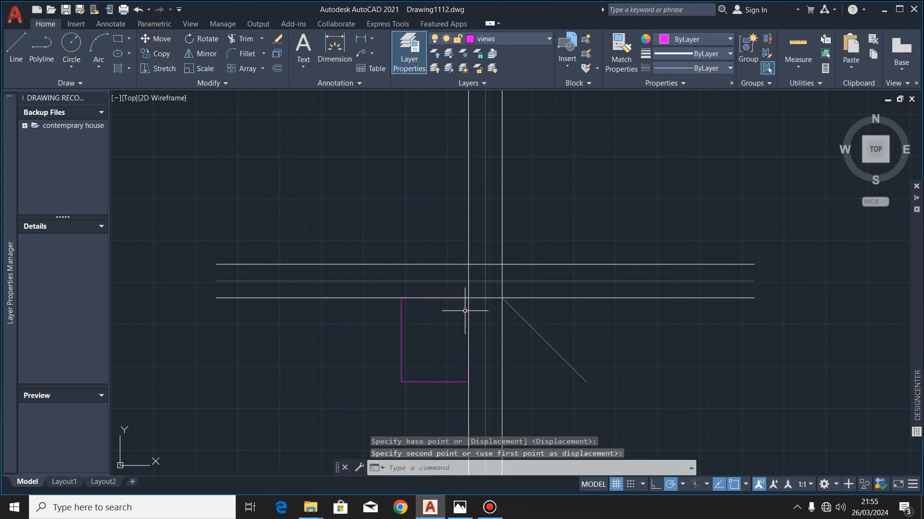
# Explode the rectangle into separate lines and check that its edges select individually
pyautogui.click(422, 383)
pyautogui.click(278, 53)
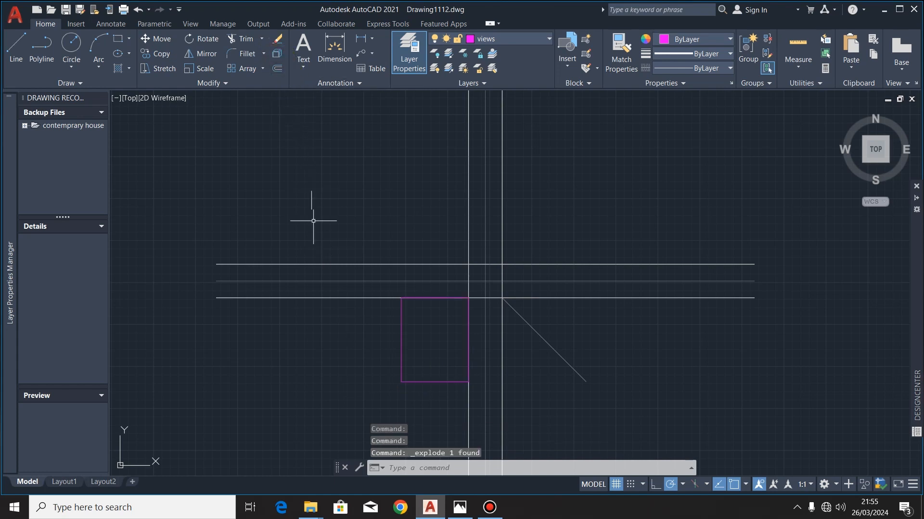
pyautogui.click(400, 345)
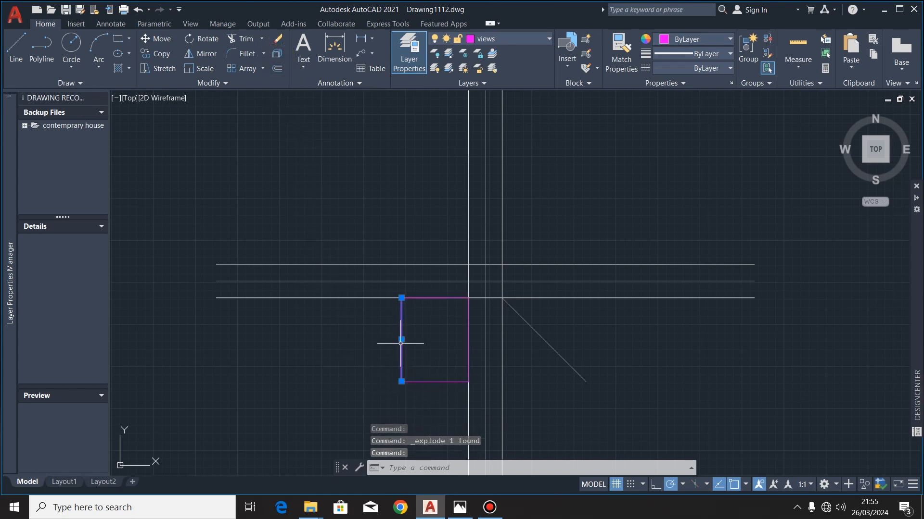
pyautogui.click(427, 298)
pyautogui.press('Escape')
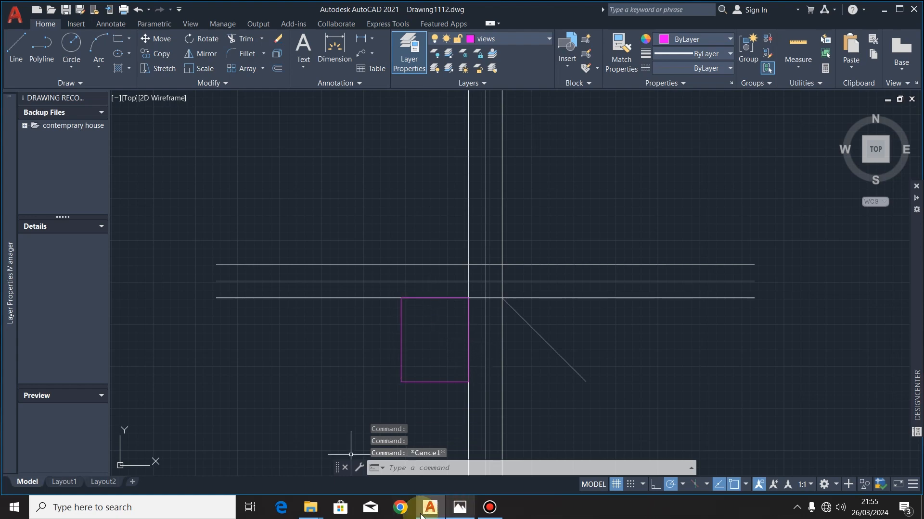
# Check the reference picture in Photos, return to AutoCAD and offset the rectangle's top edge 10 downward
pyautogui.click(460, 507)
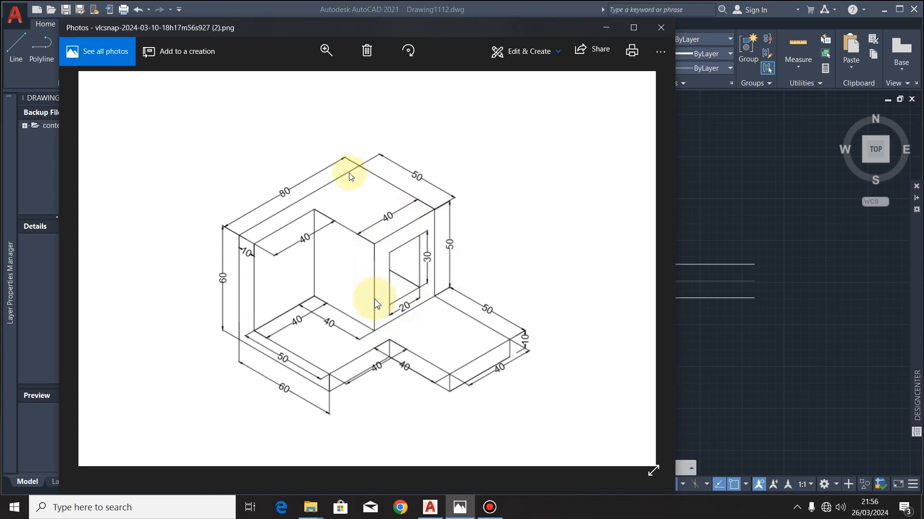
pyautogui.click(430, 507)
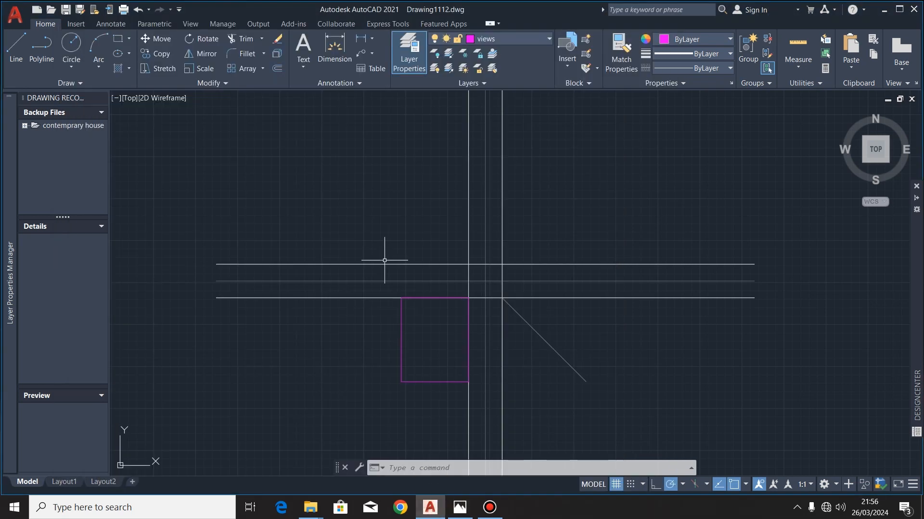
pyautogui.scroll(2, 440, 358)
pyautogui.click(405, 262)
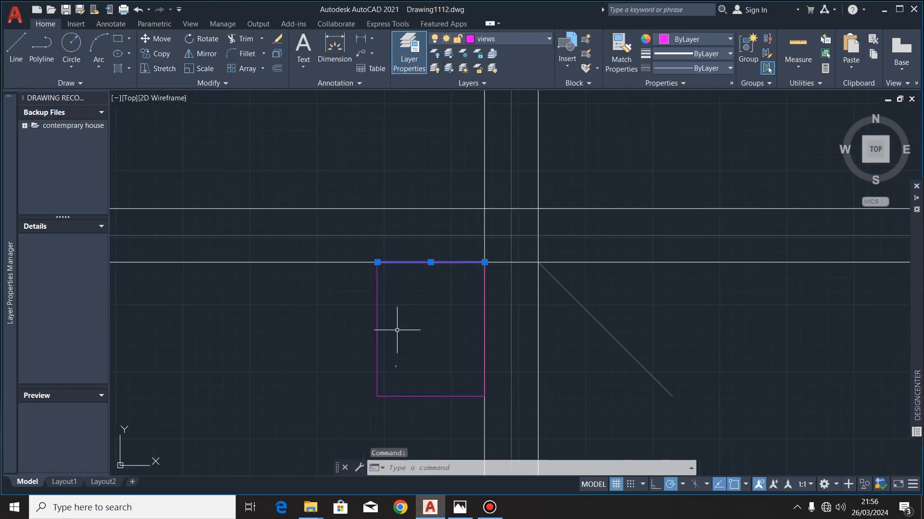
pyautogui.click(278, 68)
pyautogui.click(430, 262)
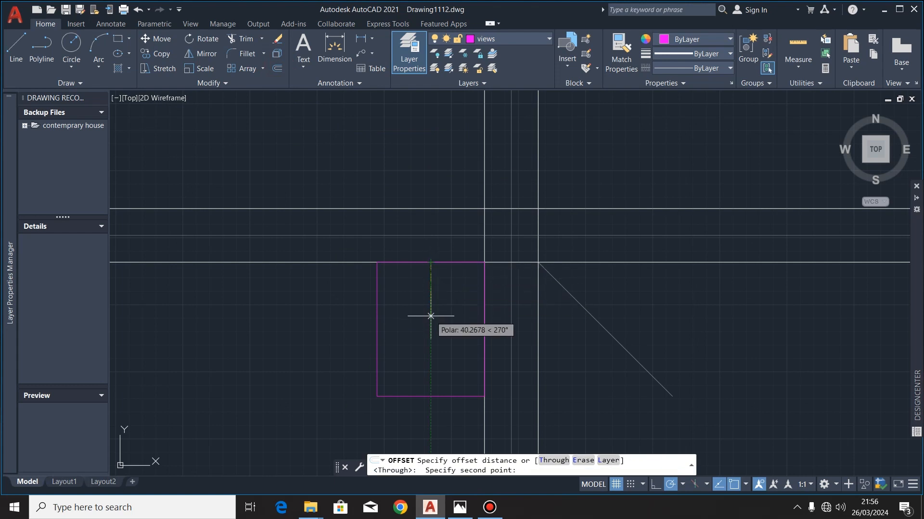
pyautogui.write('10')
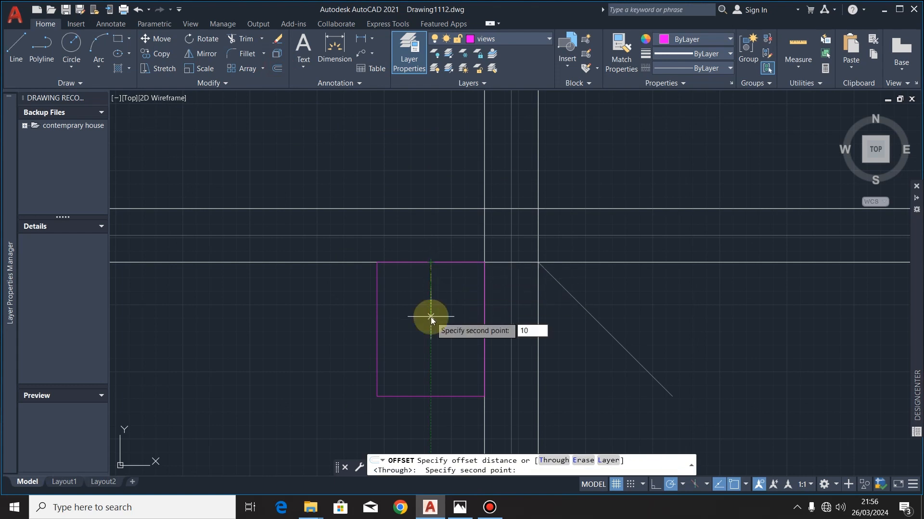
pyautogui.press('Return')
pyautogui.click(432, 318)
# Offset the rectangle's top edge 50 downward as well
pyautogui.click(448, 263)
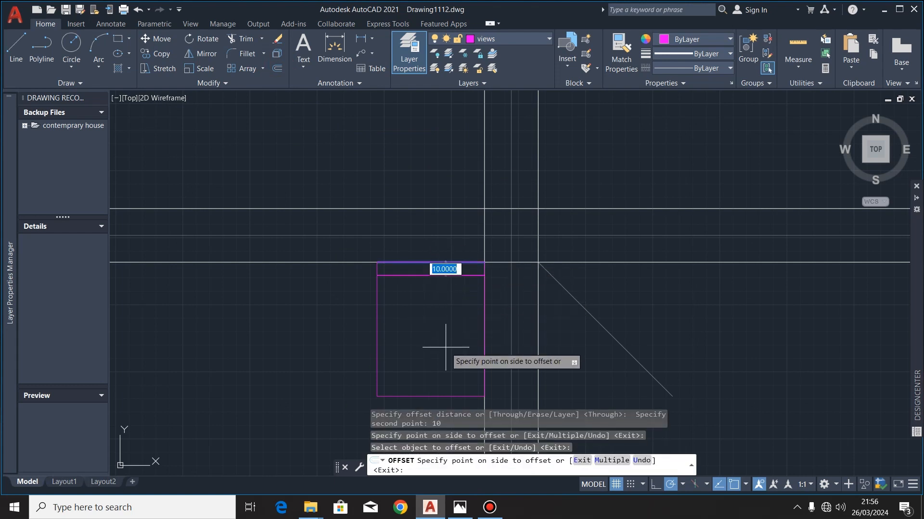
pyautogui.write('50')
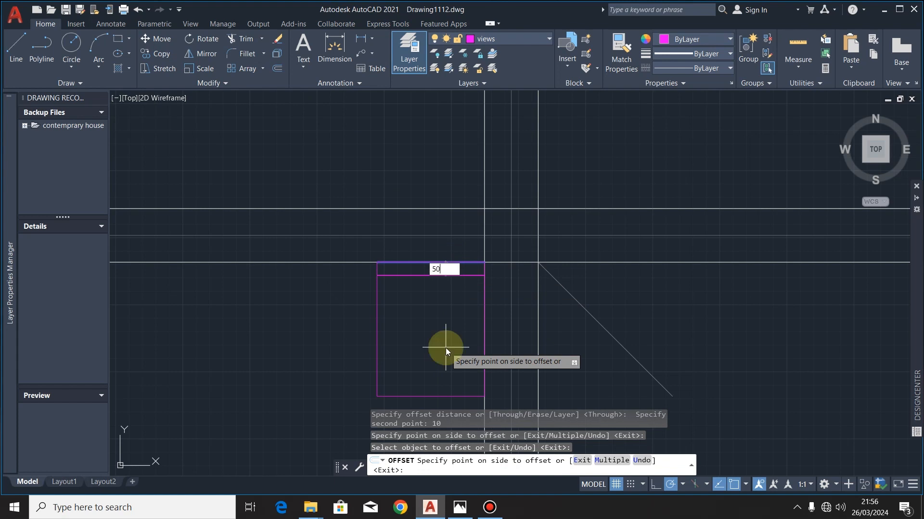
pyautogui.press('Return')
# Check the reference picture in Photos, return to AutoCAD and offset the rectangle's left edge 40 inward
pyautogui.click(459, 508)
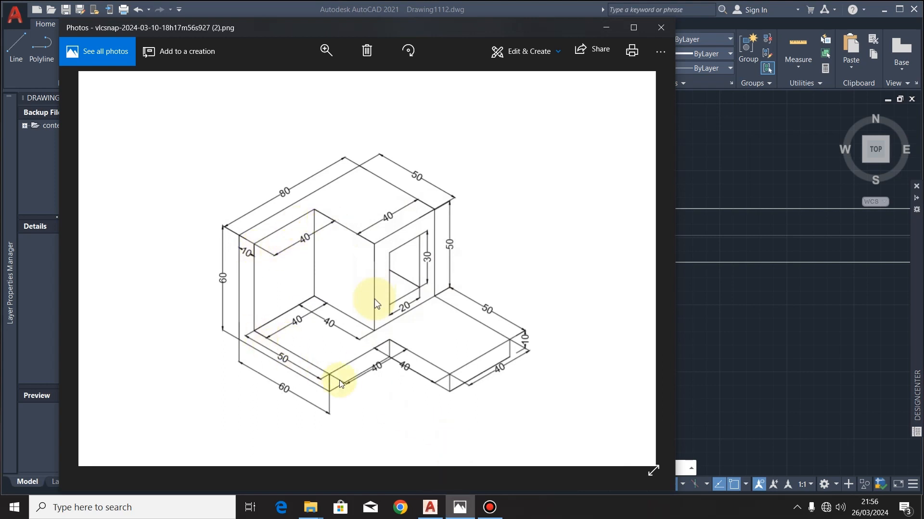
pyautogui.click(430, 508)
pyautogui.click(378, 337)
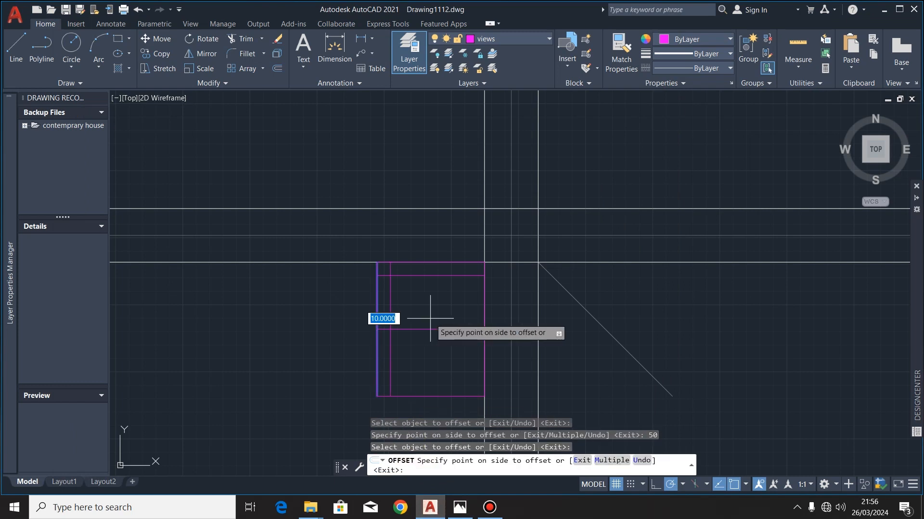
pyautogui.write('40')
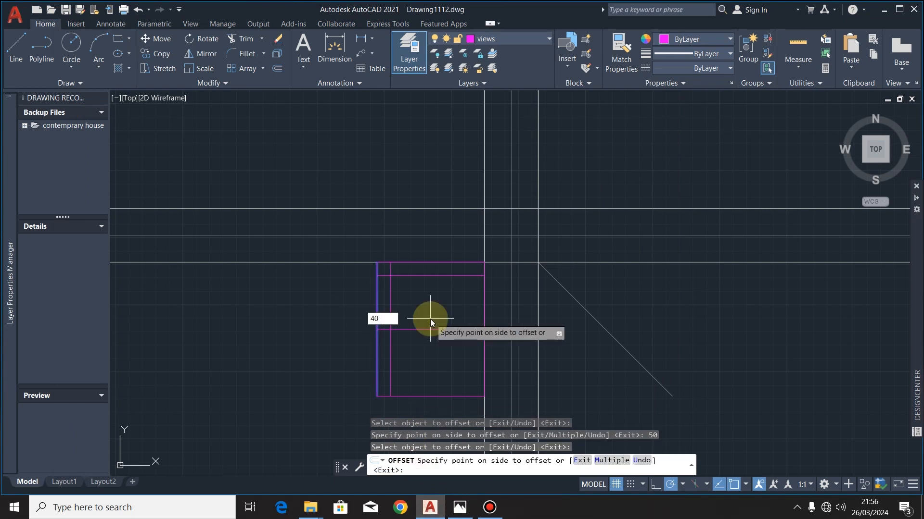
pyautogui.press('Return')
# Trim the surplus segments of the three offset lines so they form a stepped profile inside the rectangle
pyautogui.click(243, 39)
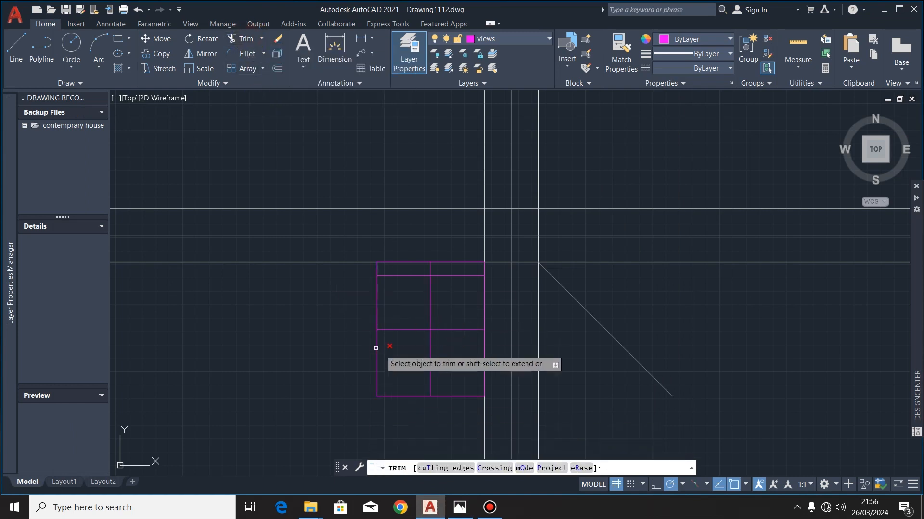
pyautogui.click(431, 368)
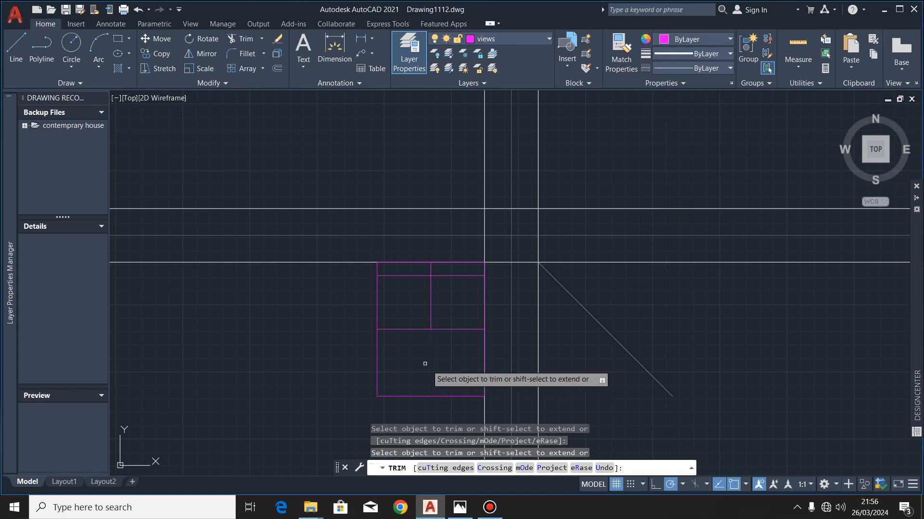
pyautogui.click(391, 330)
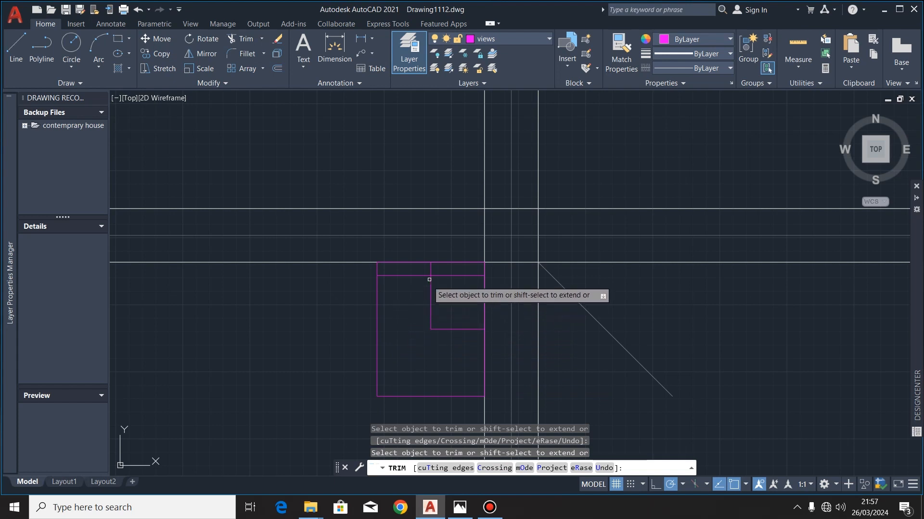
pyautogui.scroll(4, 454, 283)
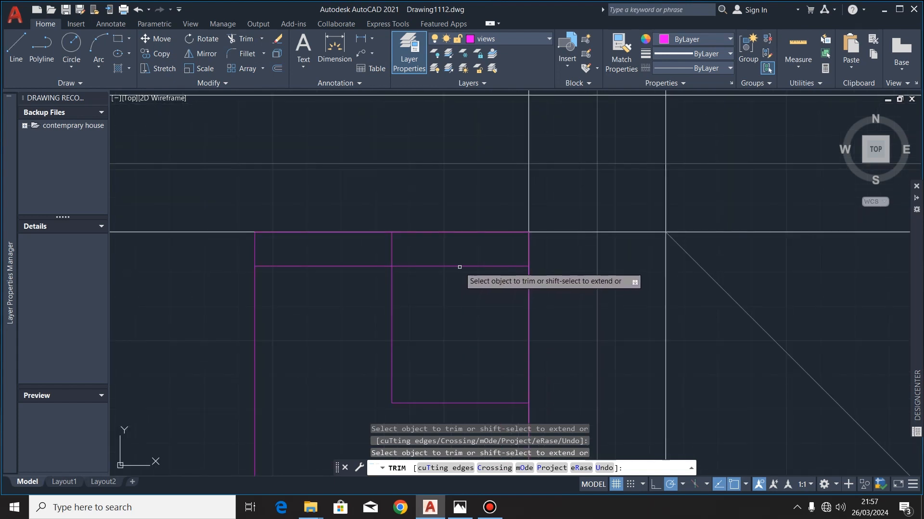
pyautogui.click(433, 266)
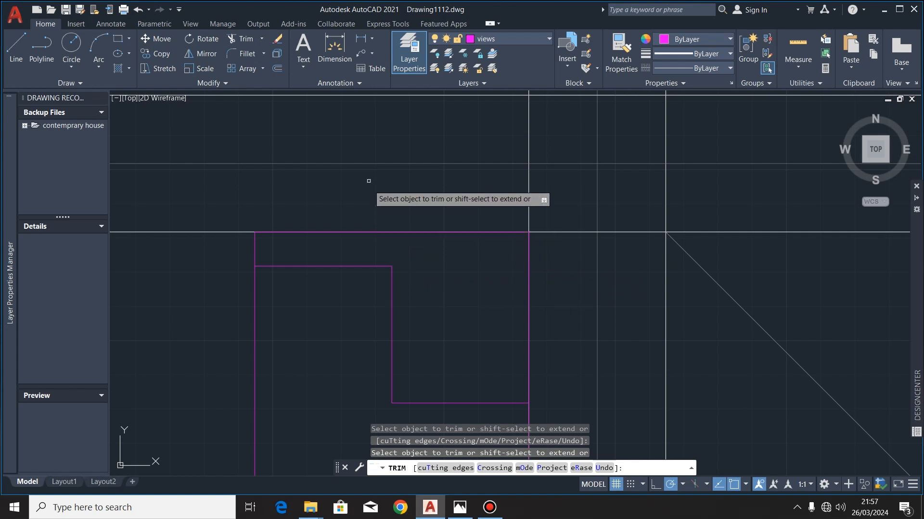
pyautogui.scroll(-2, 374, 185)
pyautogui.scroll(-2, 386, 180)
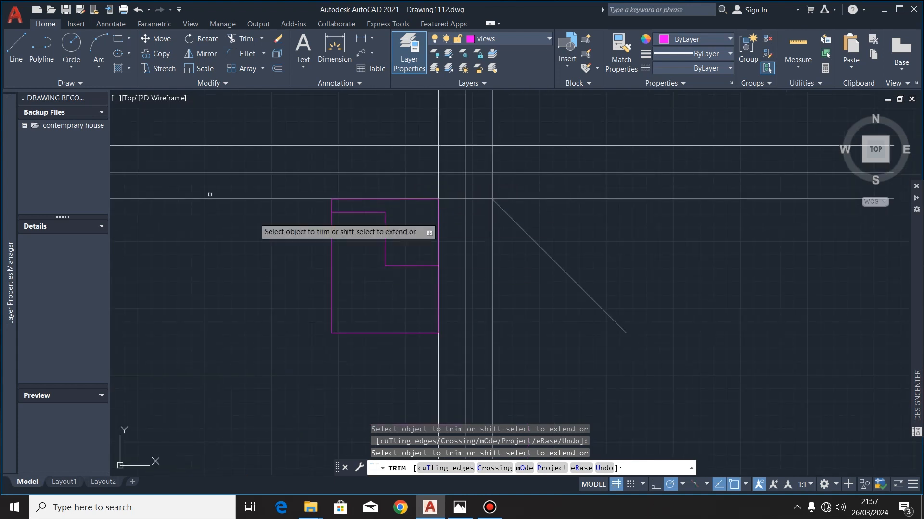
# Check the reference picture in Photos, return to AutoCAD and offset the plan rectangle's top edge 60 downward
pyautogui.click(460, 507)
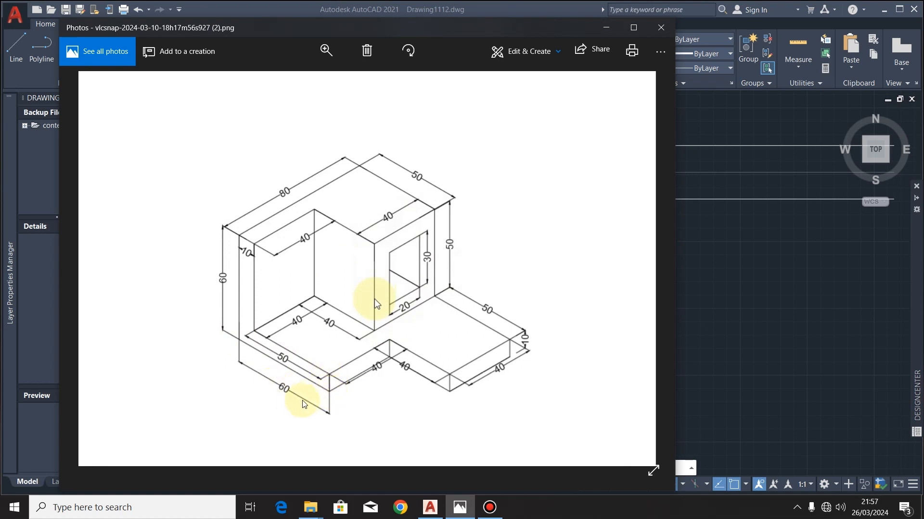
pyautogui.click(429, 508)
pyautogui.press('Escape')
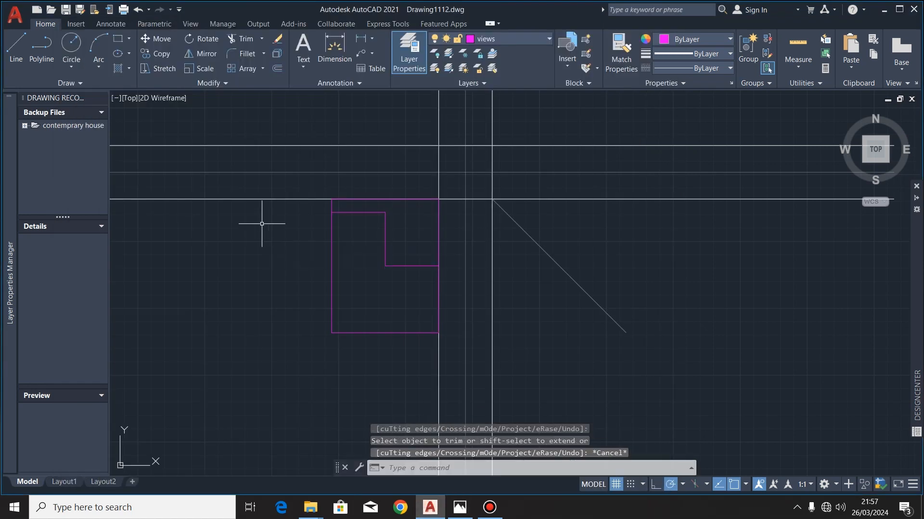
pyautogui.click(373, 198)
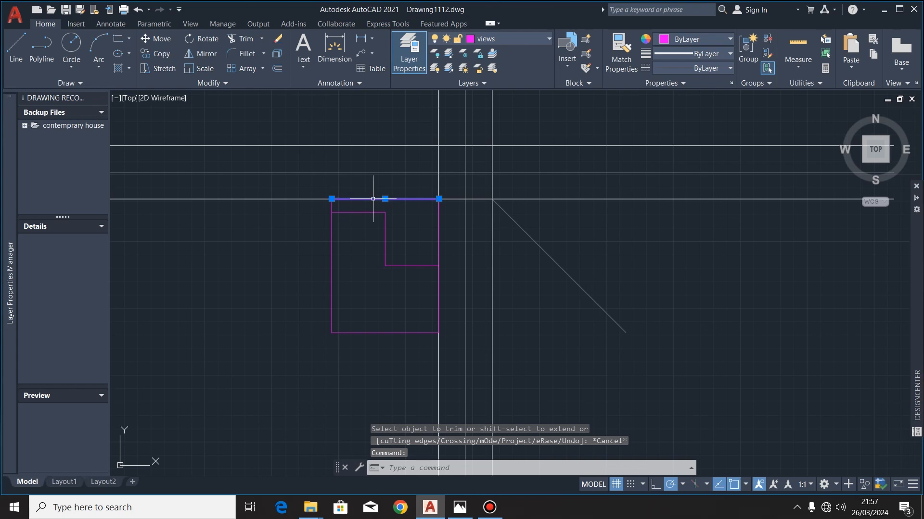
pyautogui.click(278, 69)
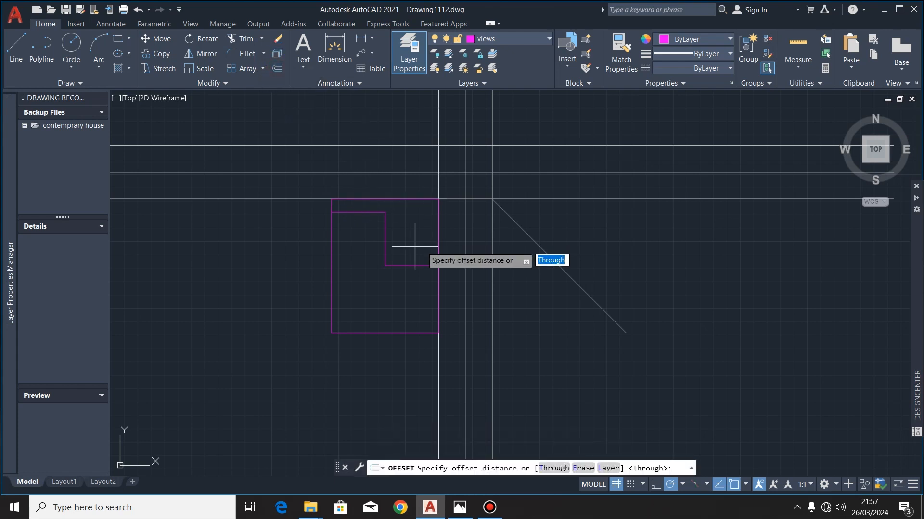
pyautogui.click(385, 199)
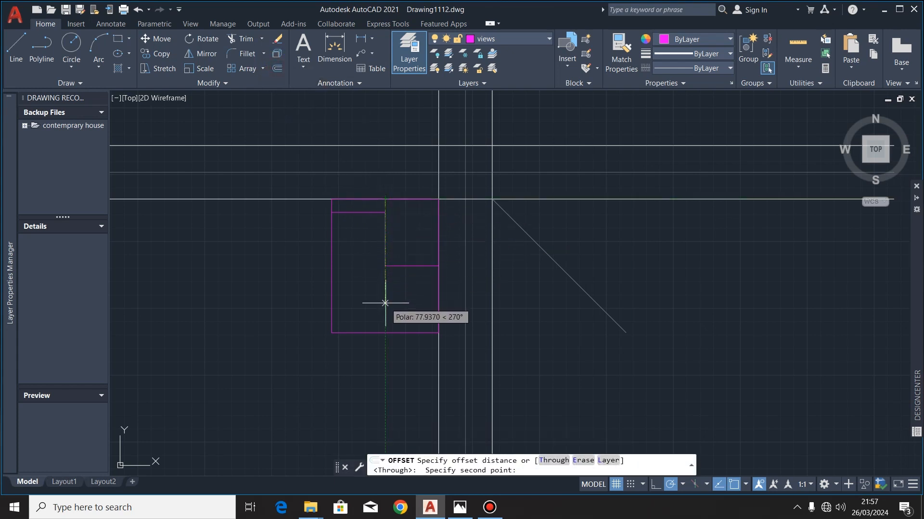
pyautogui.write('60')
pyautogui.press('Return')
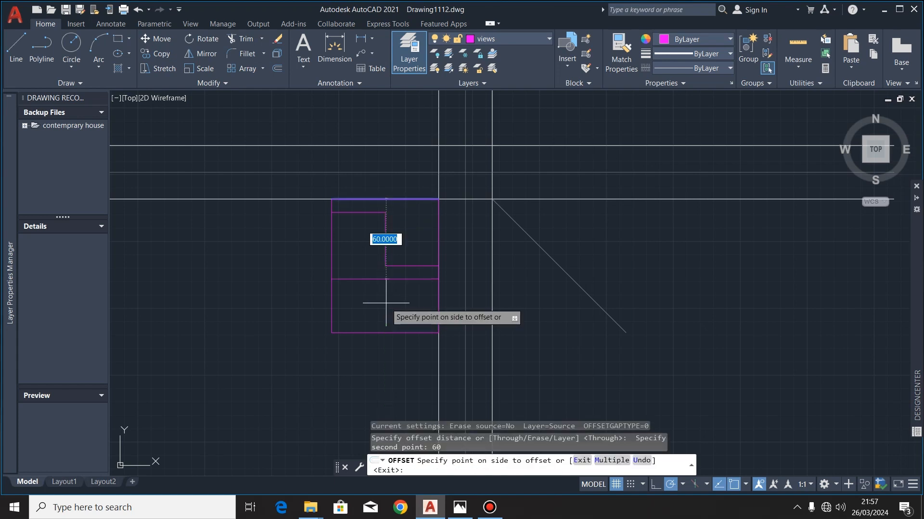
pyautogui.click(385, 303)
# Check the reference picture in Photos again, return to AutoCAD and offset the rectangle's left edge 40 inward
pyautogui.click(460, 507)
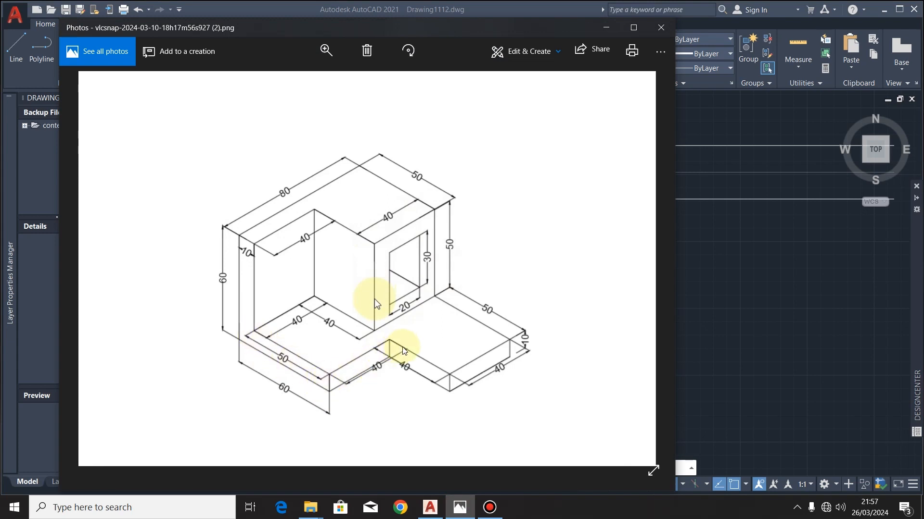
pyautogui.hotkey('alt', 'Tab')
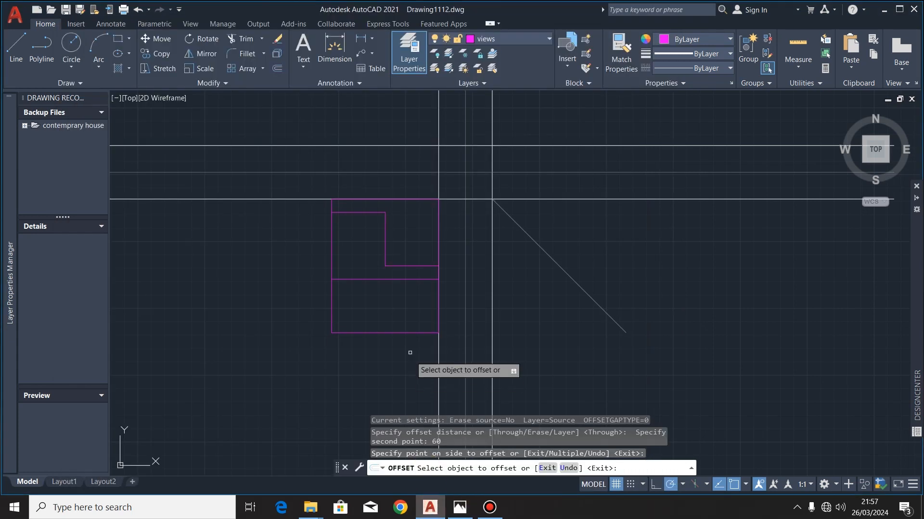
pyautogui.click(332, 312)
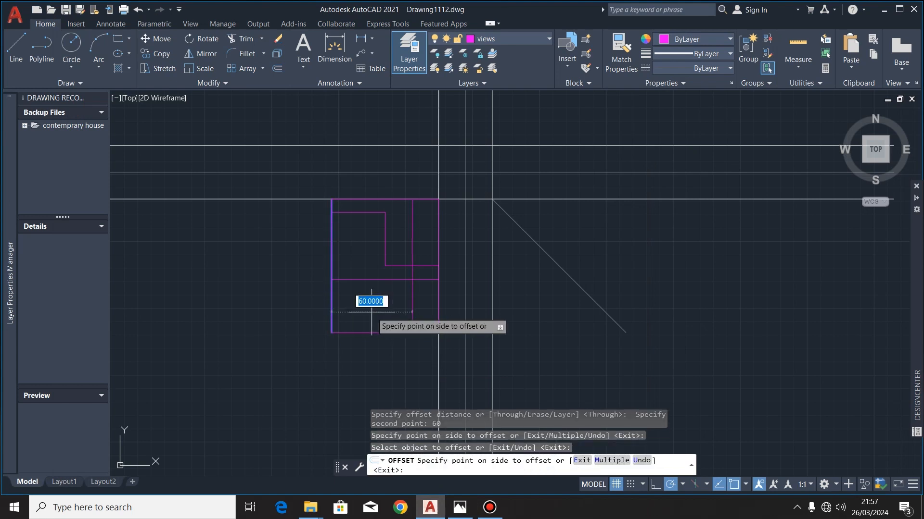
pyautogui.click(371, 312)
# Trim the surplus segments of the new offset lines and the rectangle's lower-left corner, leaving a stepped outer outline
pyautogui.click(243, 41)
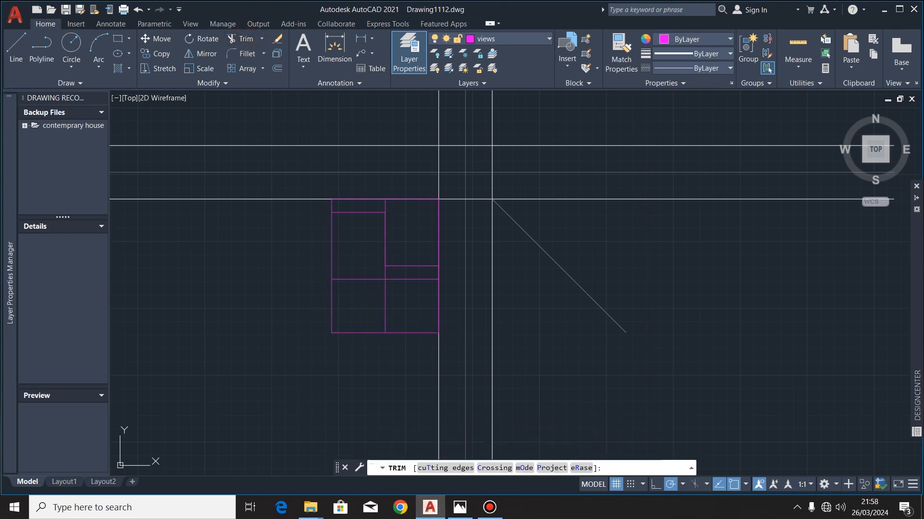
pyautogui.scroll(2, 394, 213)
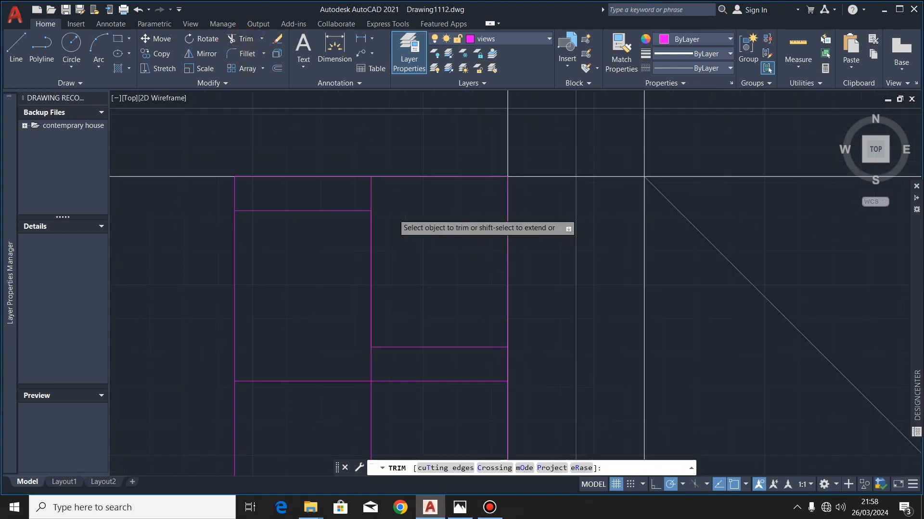
pyautogui.click(370, 197)
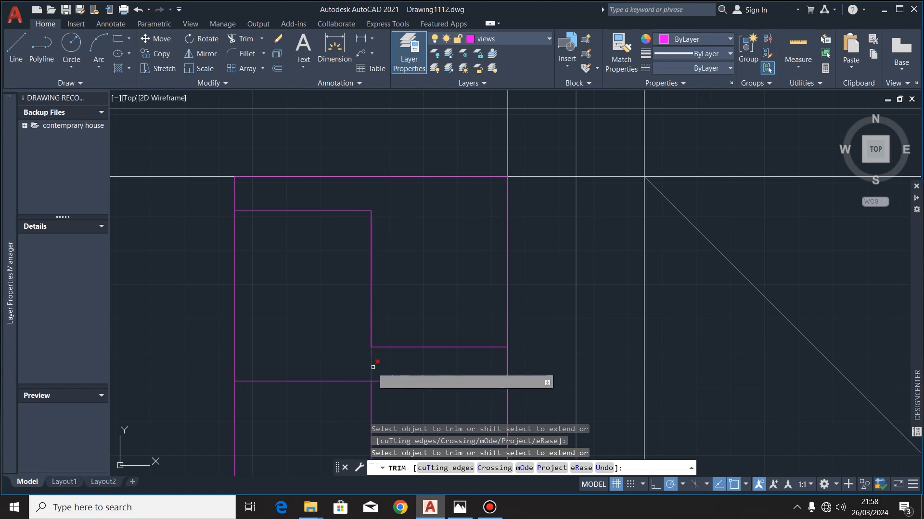
pyautogui.scroll(-4, 426, 222)
pyautogui.click(398, 347)
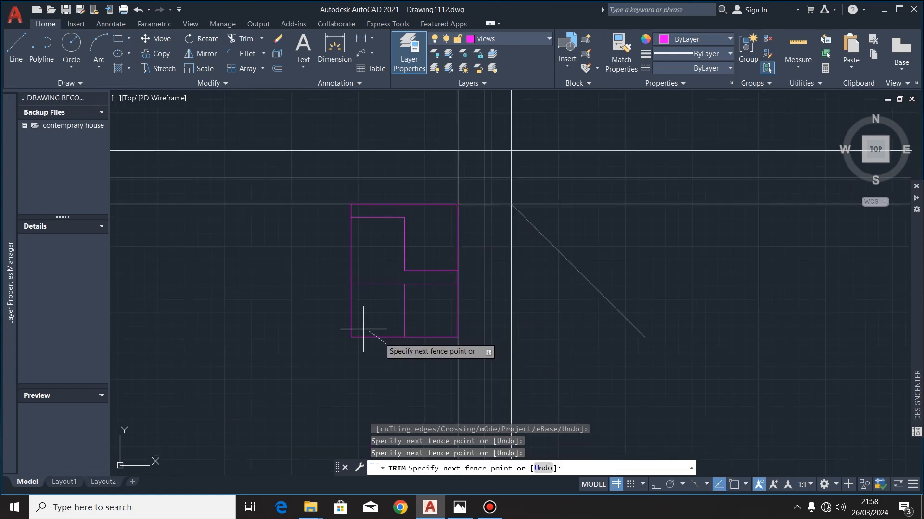
pyautogui.click(339, 322)
pyautogui.scroll(-2, 348, 383)
pyautogui.scroll(4, 389, 334)
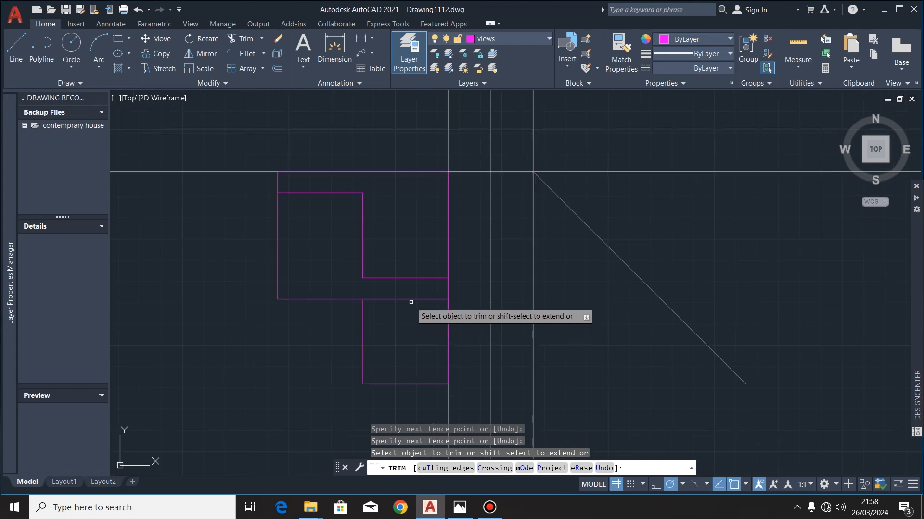
pyautogui.click(411, 301)
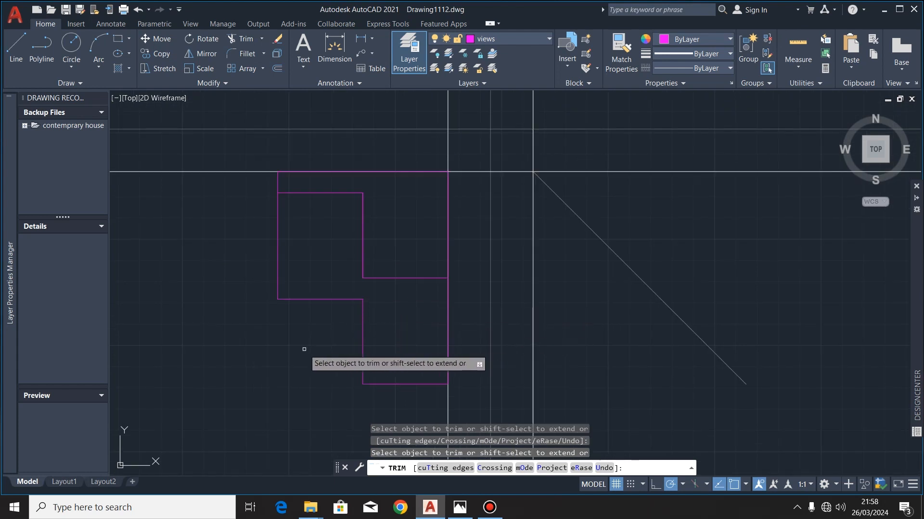
pyautogui.scroll(-2, 304, 349)
pyautogui.scroll(2, 355, 345)
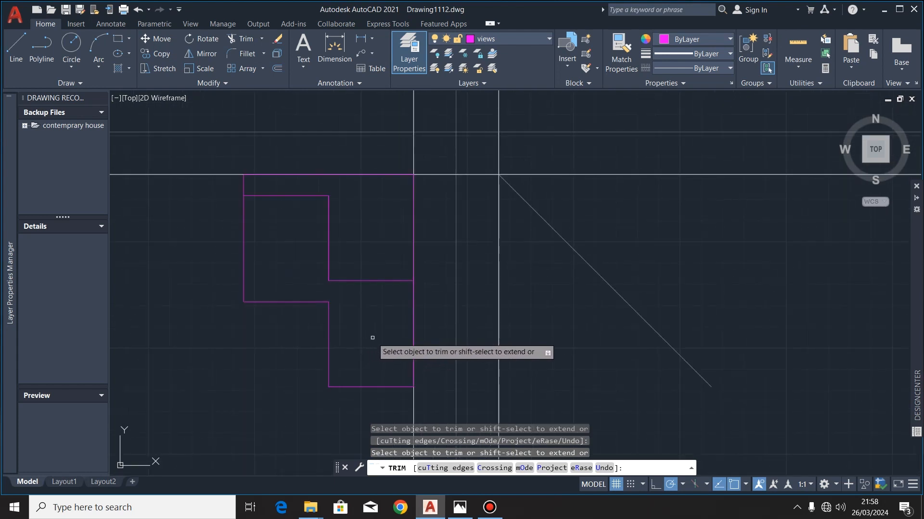
# Check the reference picture in Photos, return to AutoCAD and offset the inner step's vertical edge and the outline's right edge 10 toward each other
pyautogui.click(460, 508)
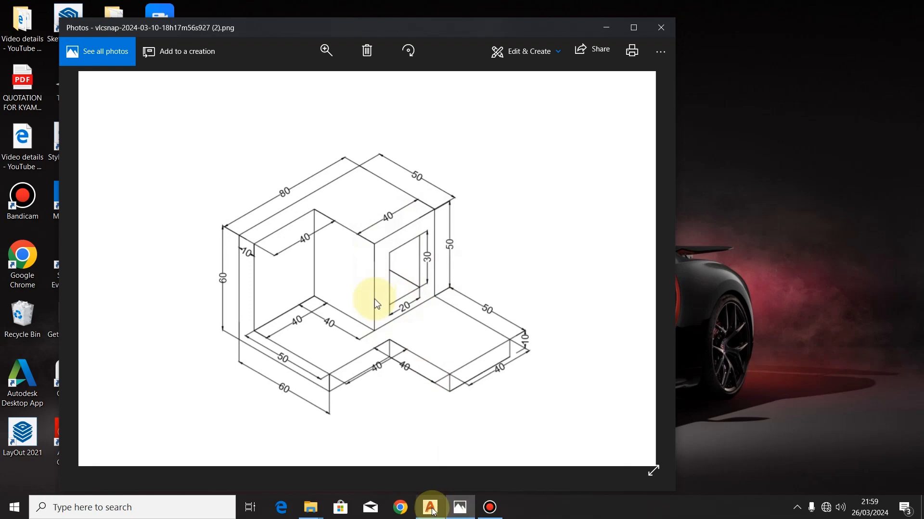
pyautogui.hotkey('alt', 'Tab')
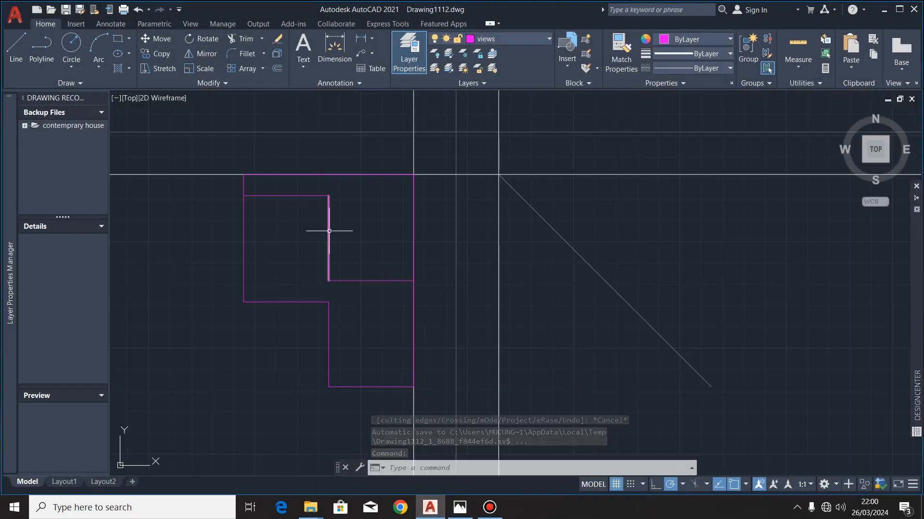
pyautogui.click(329, 231)
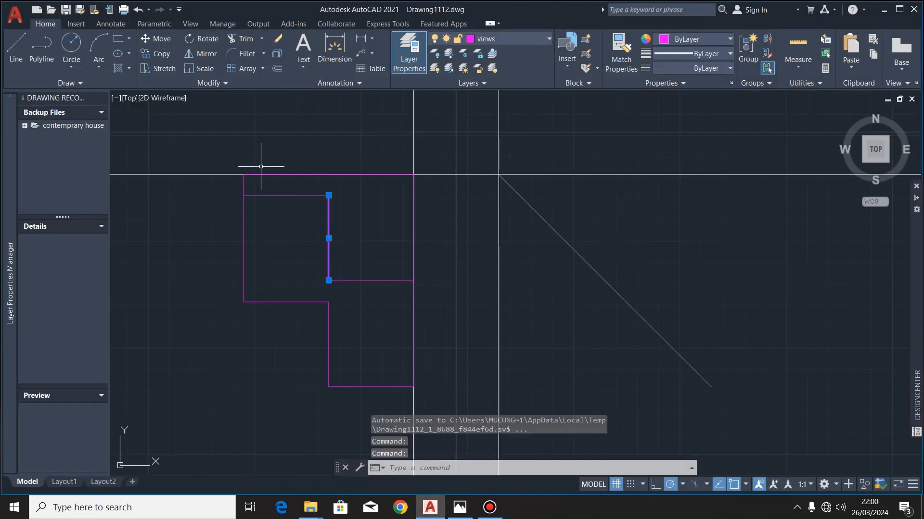
pyautogui.click(277, 68)
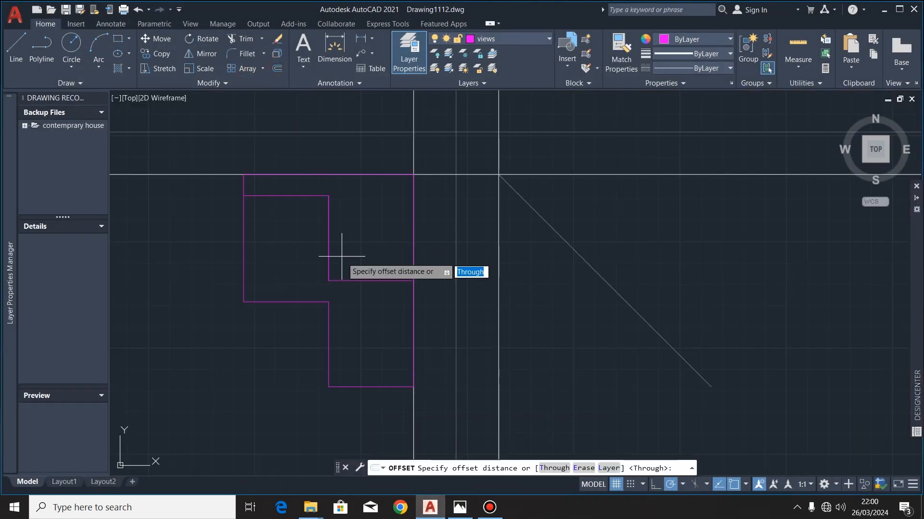
pyautogui.click(329, 238)
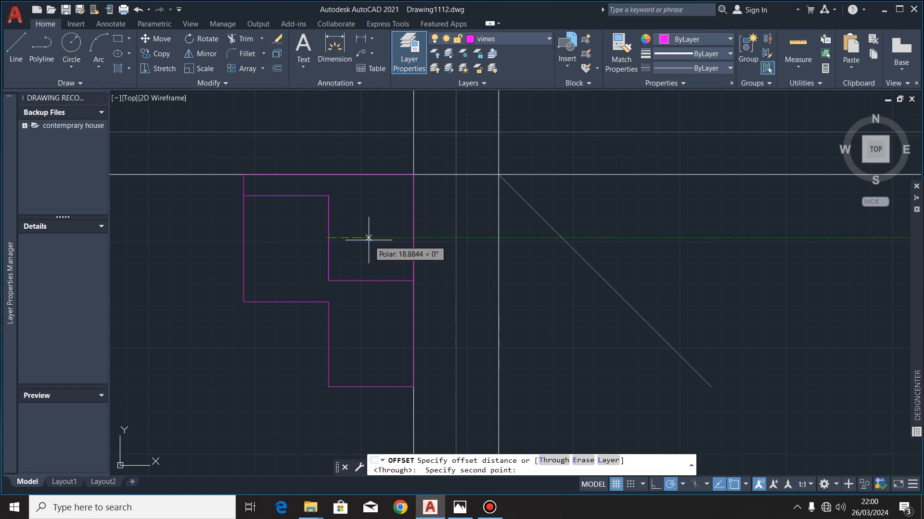
pyautogui.write('1')
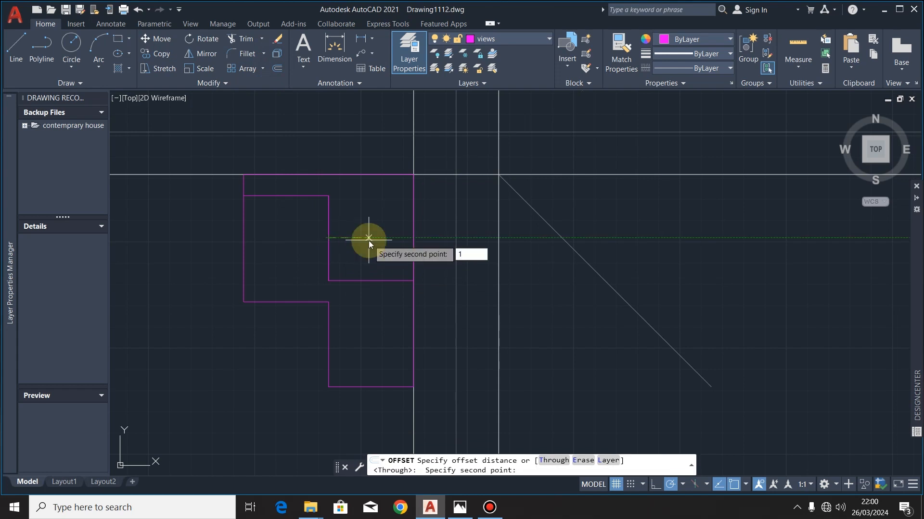
pyautogui.write('0')
pyautogui.press('Return')
pyautogui.click(329, 238)
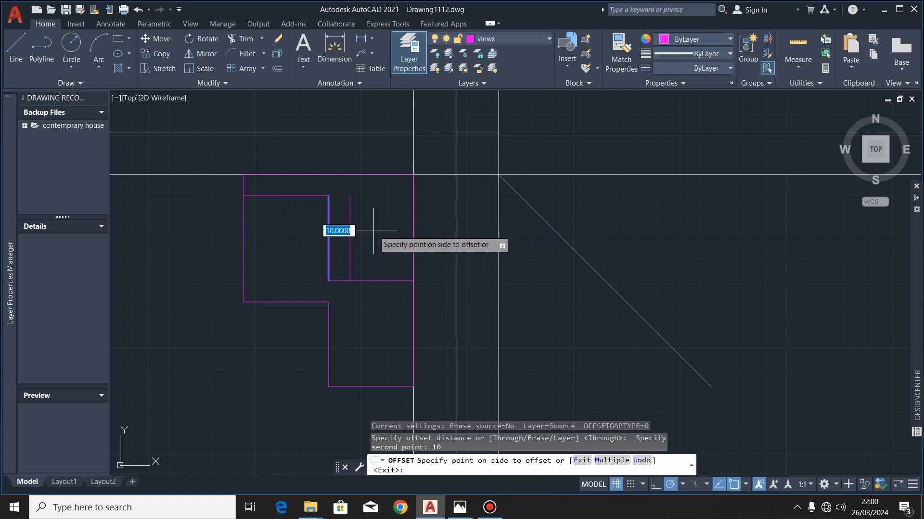
pyautogui.click(385, 234)
pyautogui.click(413, 244)
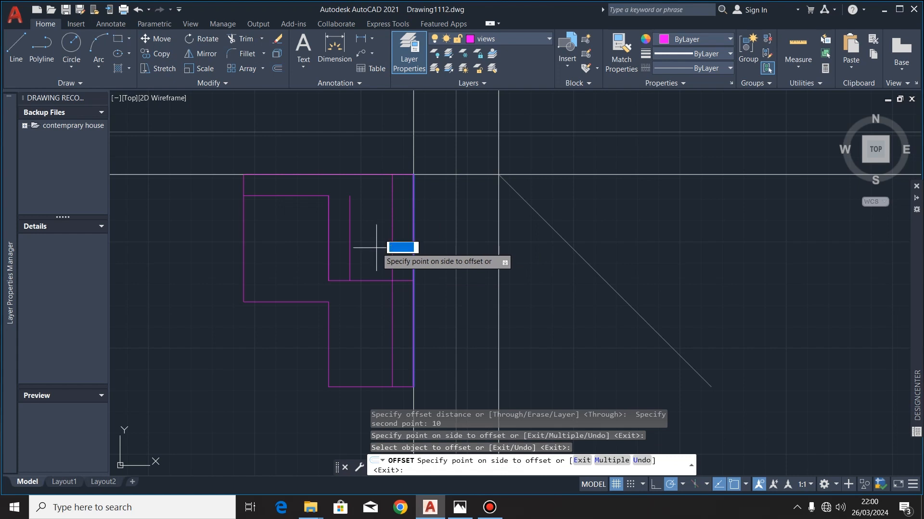
pyautogui.click(382, 246)
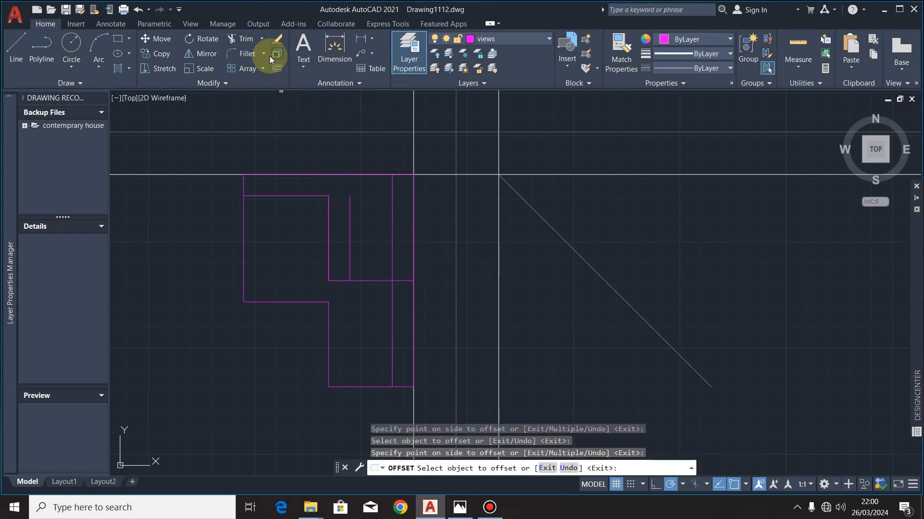
# Extend the short offset line beside the inner step's vertical edge up to the outline's top edge
pyautogui.click(261, 38)
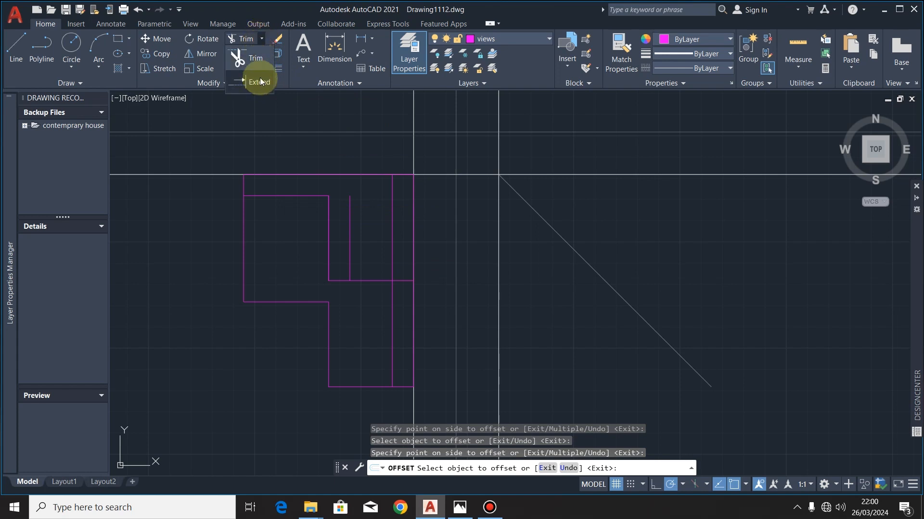
pyautogui.click(260, 82)
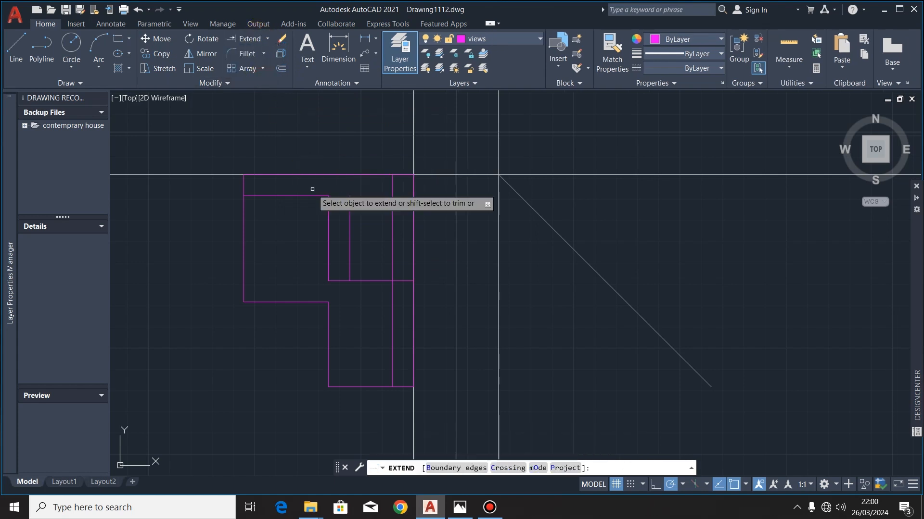
pyautogui.click(349, 214)
# Trim the part of the right-hand offset line that runs below the inner step's horizontal edge
pyautogui.click(268, 39)
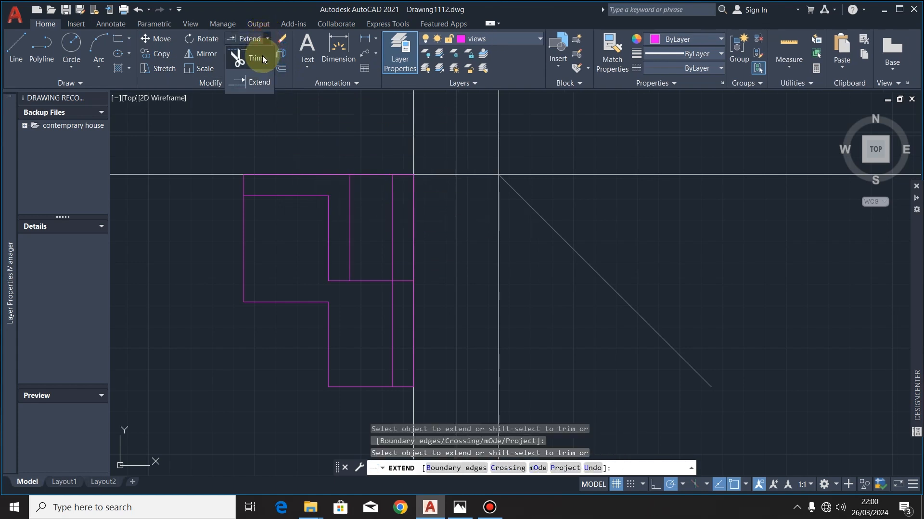
pyautogui.click(259, 82)
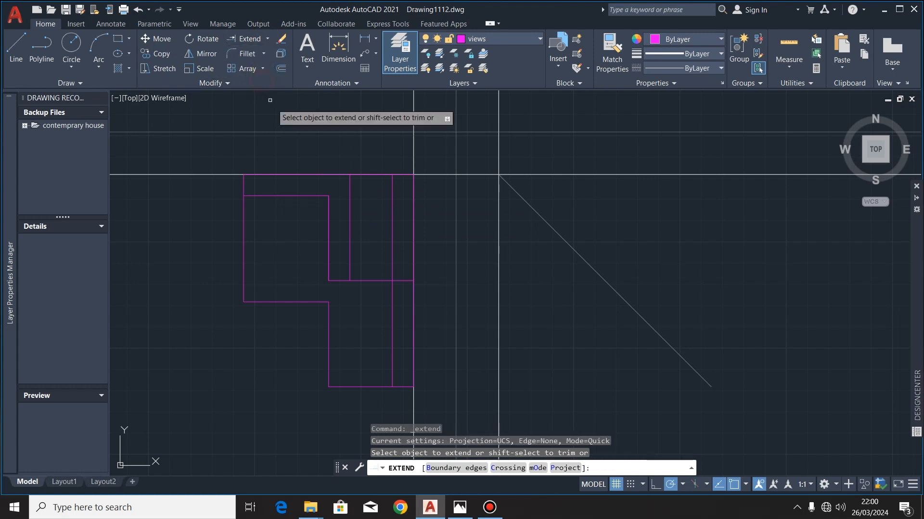
pyautogui.click(392, 331)
pyautogui.click(240, 40)
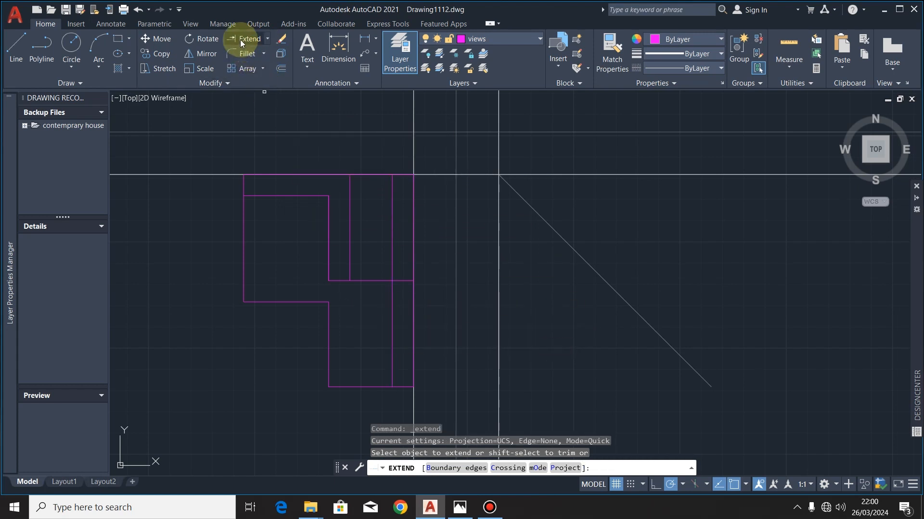
pyautogui.click(267, 39)
pyautogui.click(249, 67)
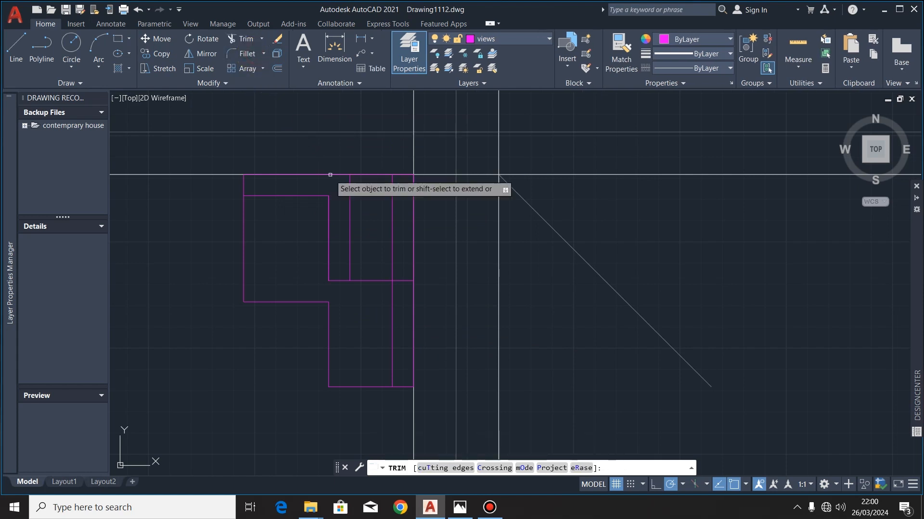
pyautogui.click(393, 321)
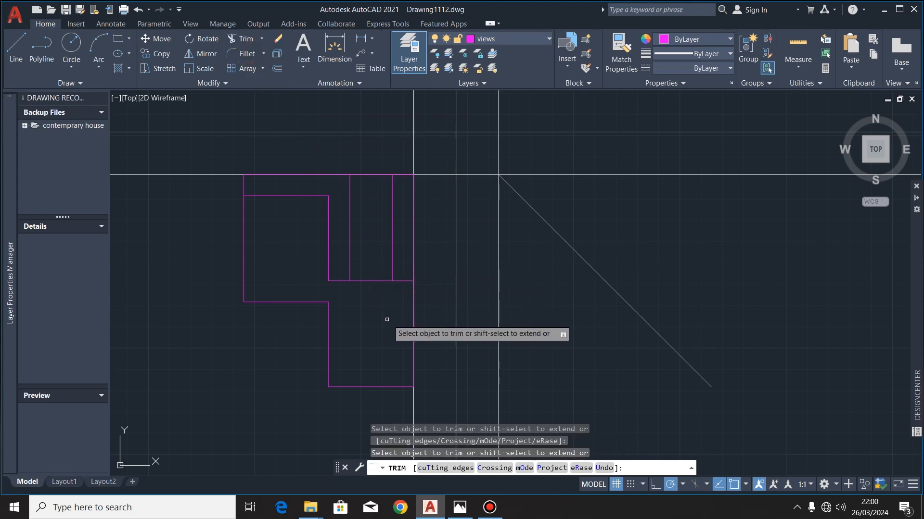
pyautogui.press('Escape')
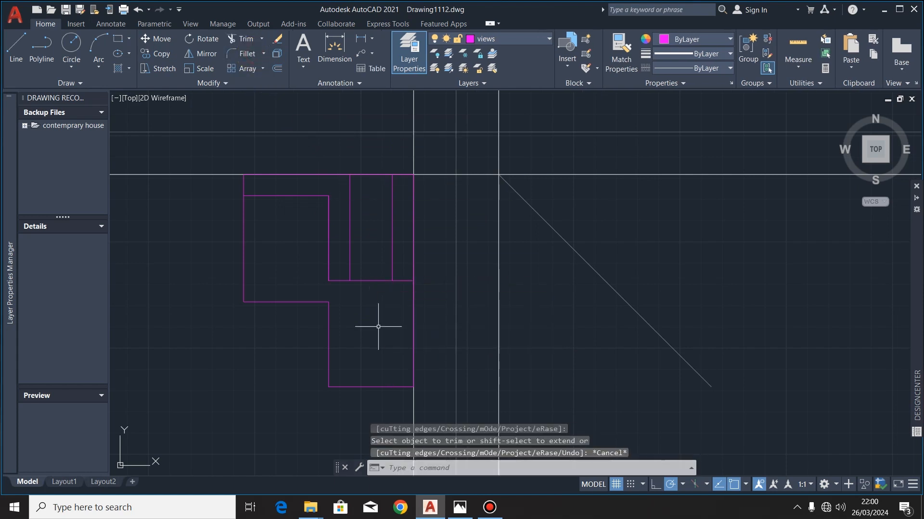
# Assign the two vertical opening lines to the hidden lines layer, check the opening in the Photos reference picture and return to AutoCAD
pyautogui.click(390, 209)
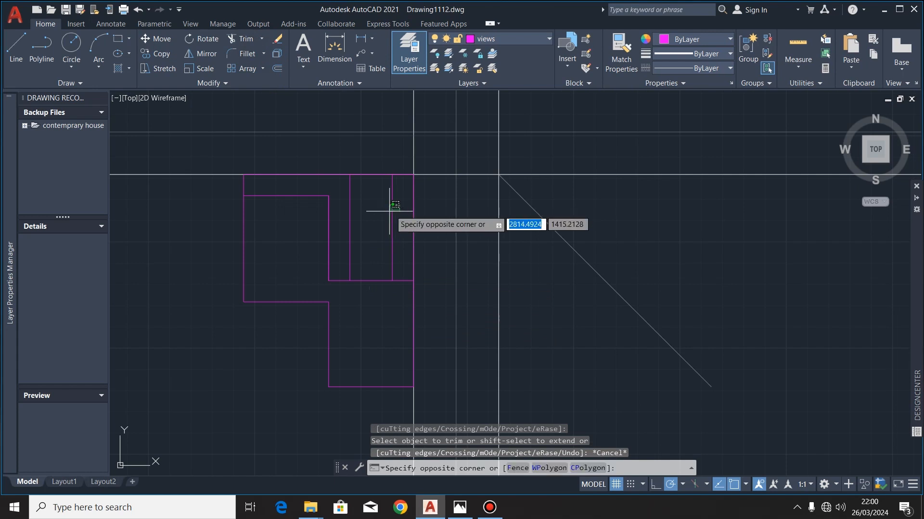
pyautogui.click(341, 226)
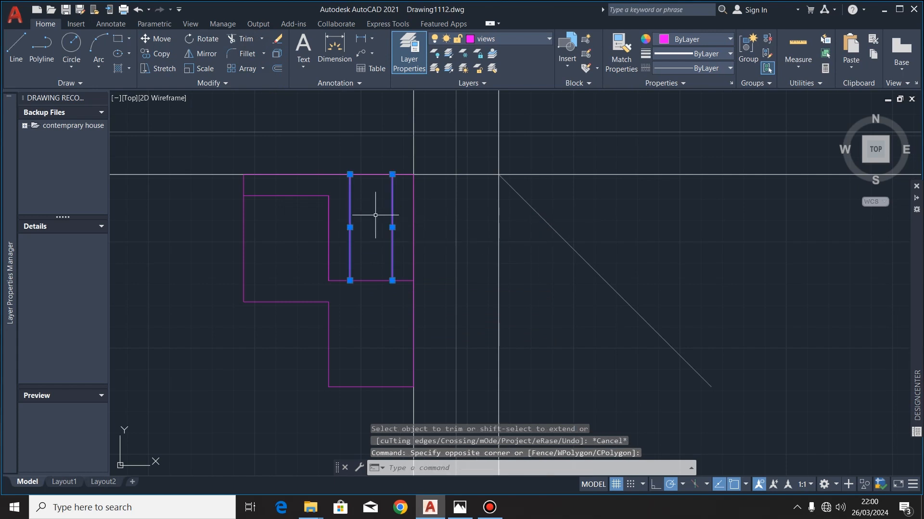
pyautogui.click(546, 37)
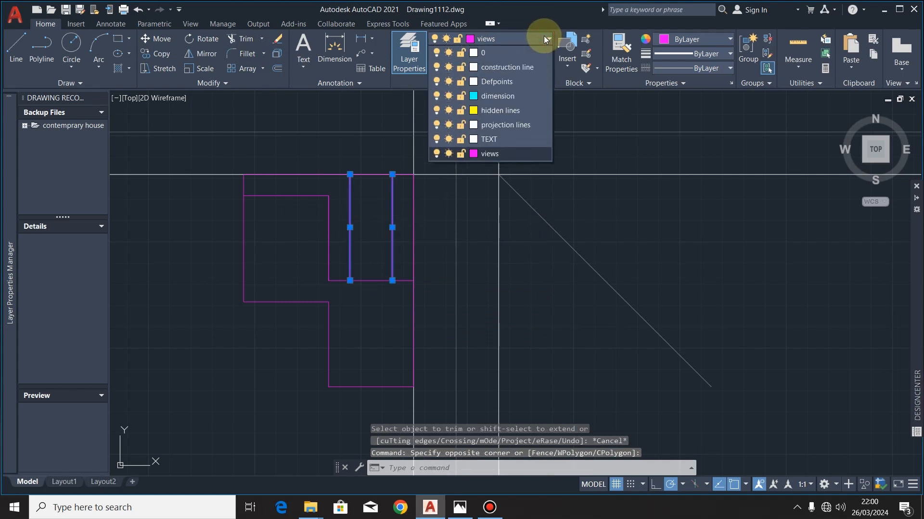
pyautogui.click(512, 109)
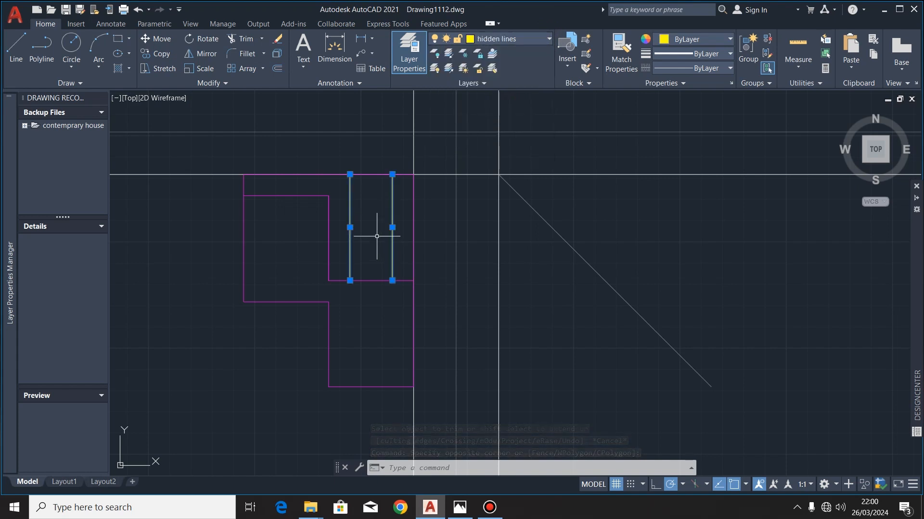
pyautogui.hotkey('alt', 'Tab')
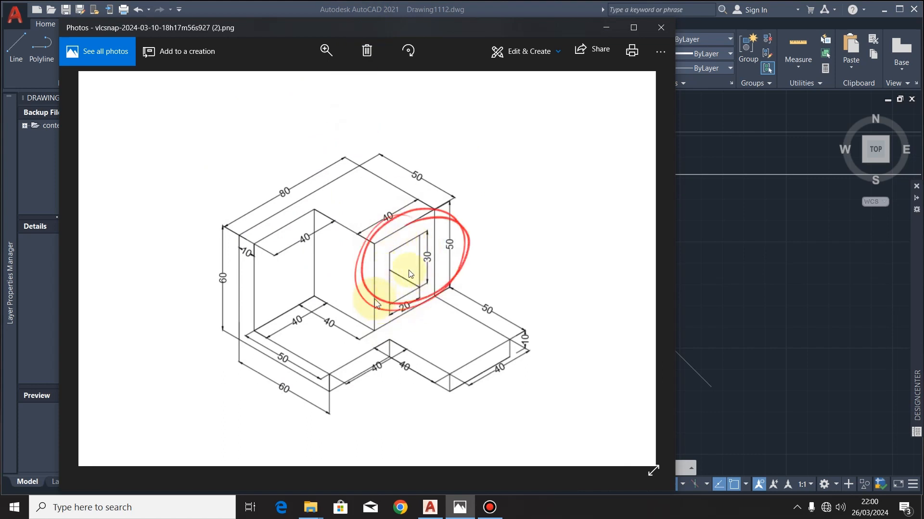
pyautogui.click(607, 28)
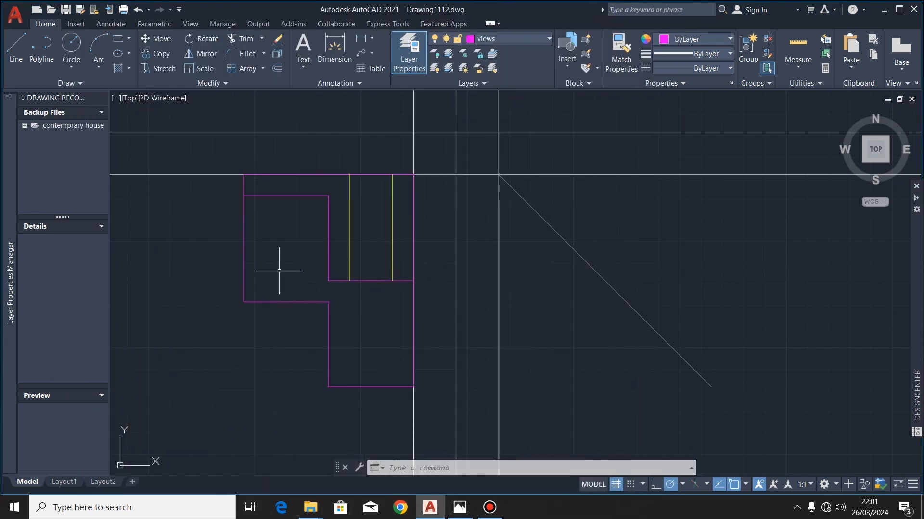
pyautogui.click(460, 509)
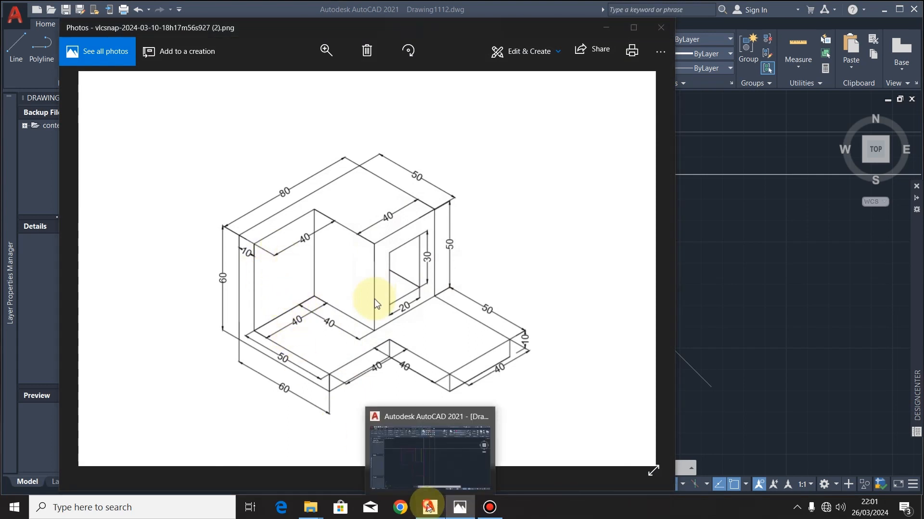
pyautogui.click(430, 507)
# Make projection lines the current layer and draw a vertical line upward from the plan view's upper-left corner, past the horizontal construction lines
pyautogui.scroll(-2, 380, 335)
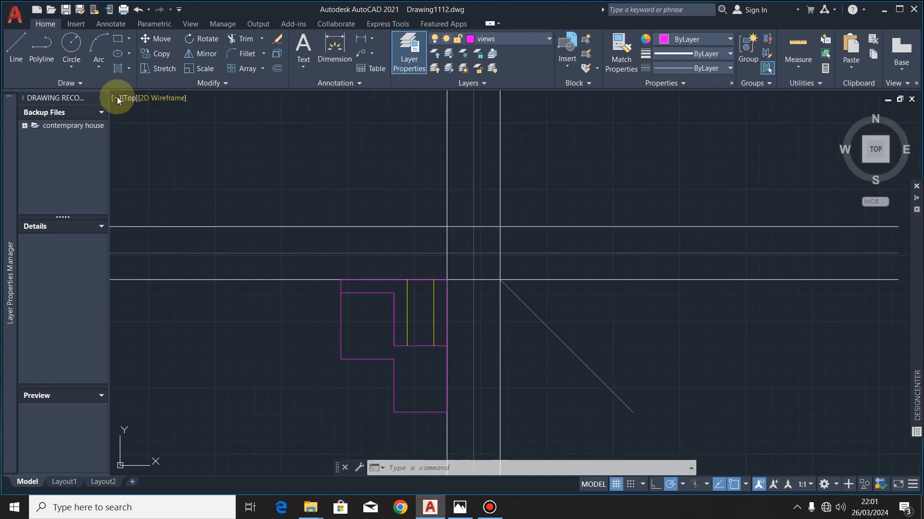
pyautogui.scroll(-1, 206, 303)
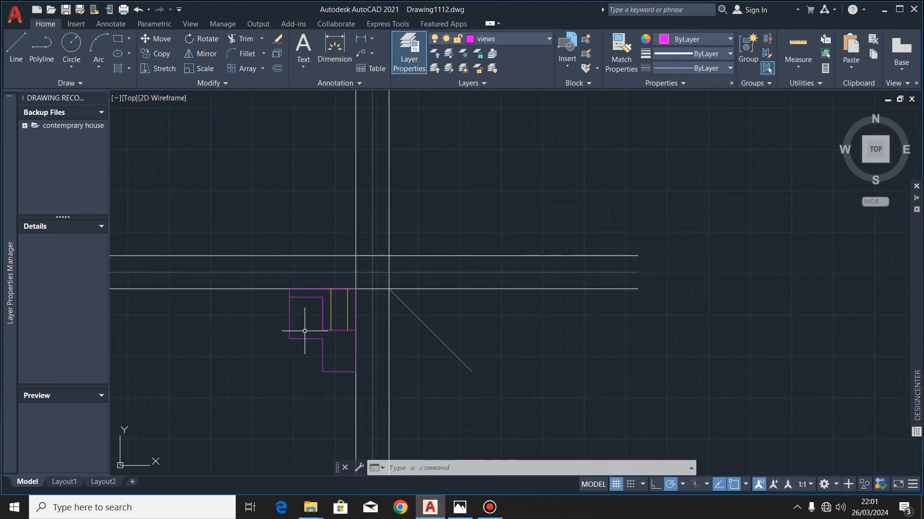
pyautogui.scroll(1, 331, 346)
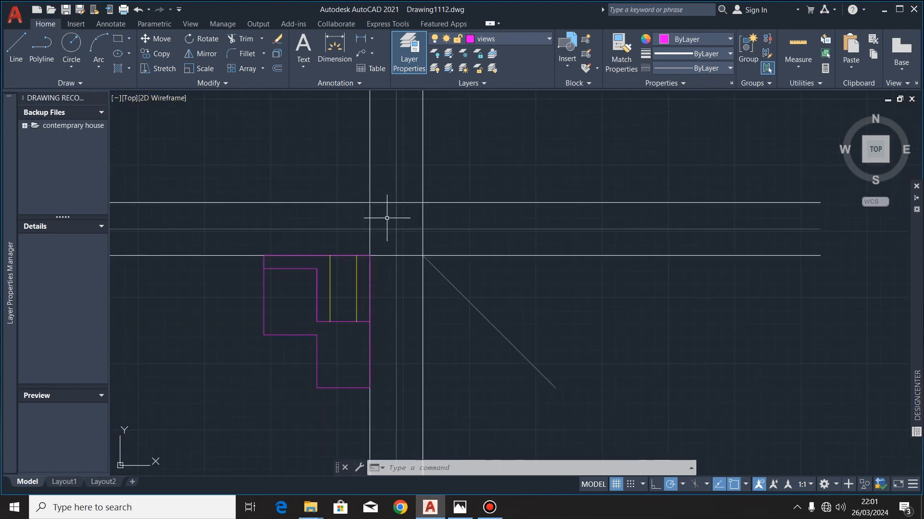
pyautogui.click(549, 40)
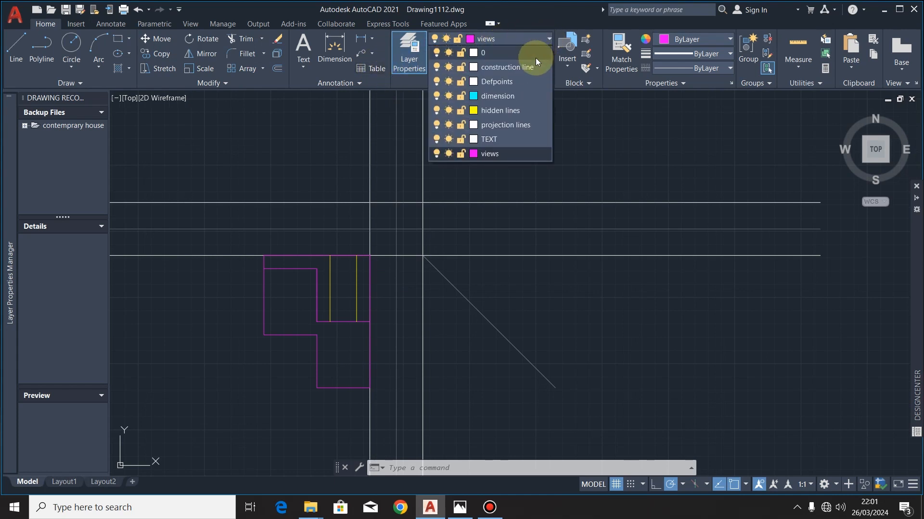
pyautogui.click(519, 124)
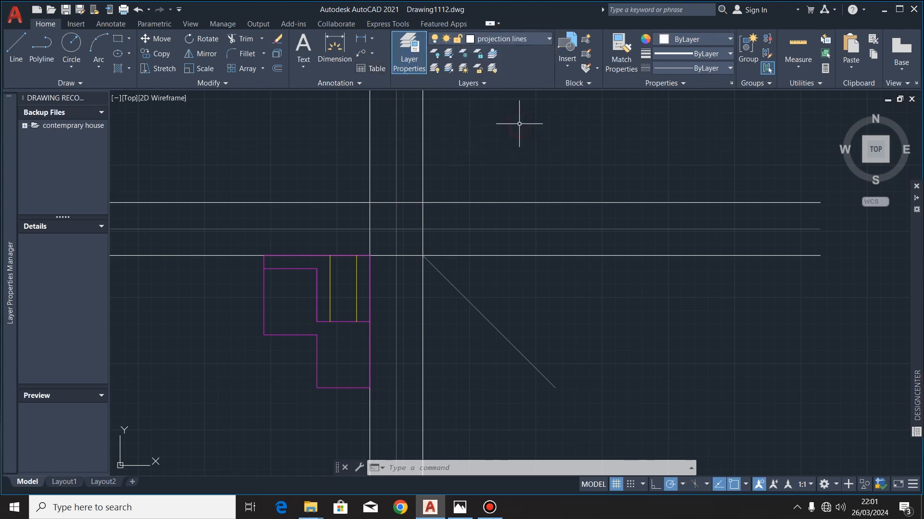
pyautogui.scroll(-4, 580, 204)
pyautogui.scroll(4, 502, 224)
pyautogui.click(16, 44)
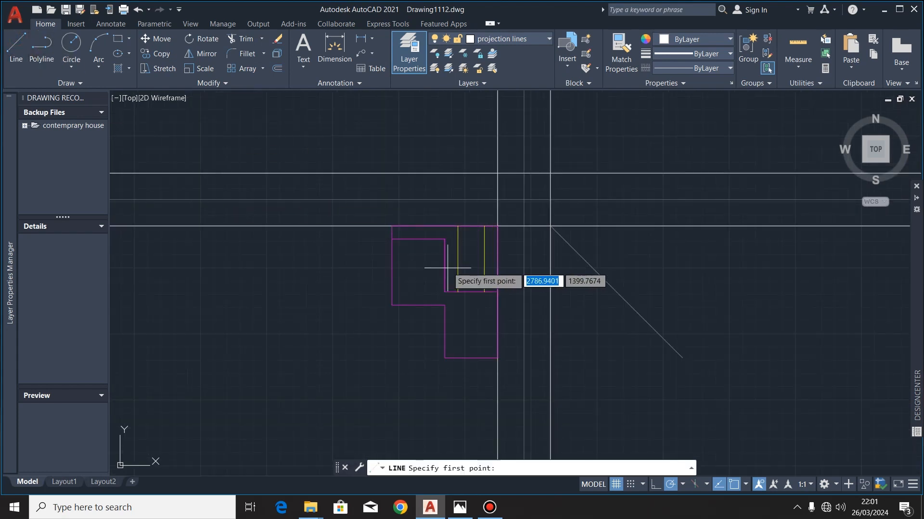
pyautogui.click(392, 225)
pyautogui.scroll(-4, 390, 269)
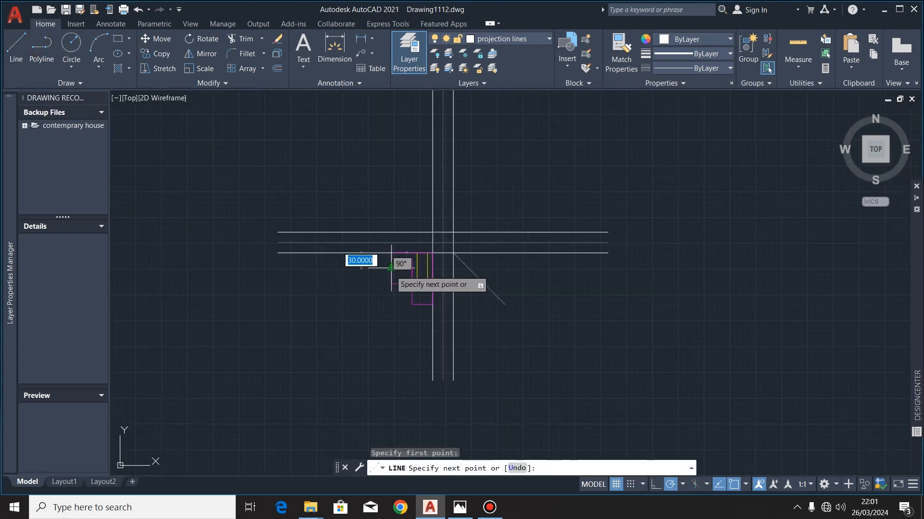
pyautogui.click(391, 122)
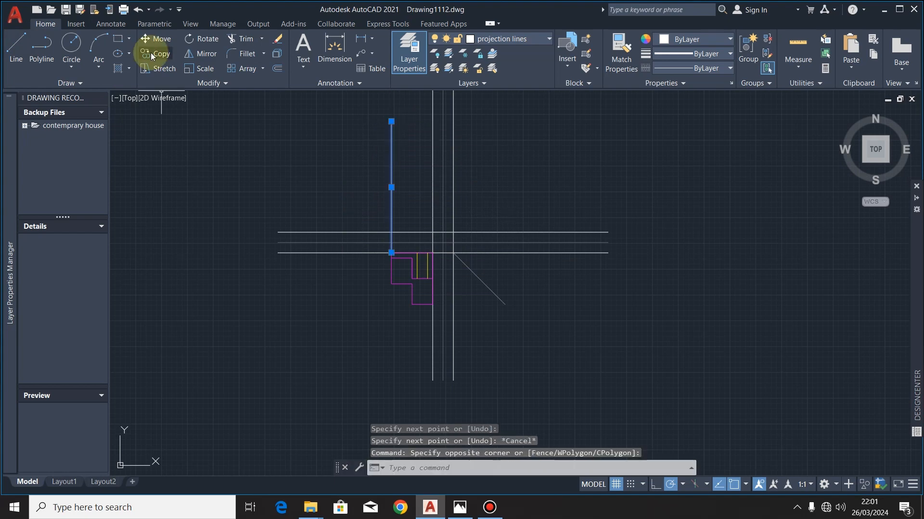
# Copy the vertical projection line from its lower end to the inner step's edge, both hidden lines and the plan's right edge
pyautogui.click(151, 54)
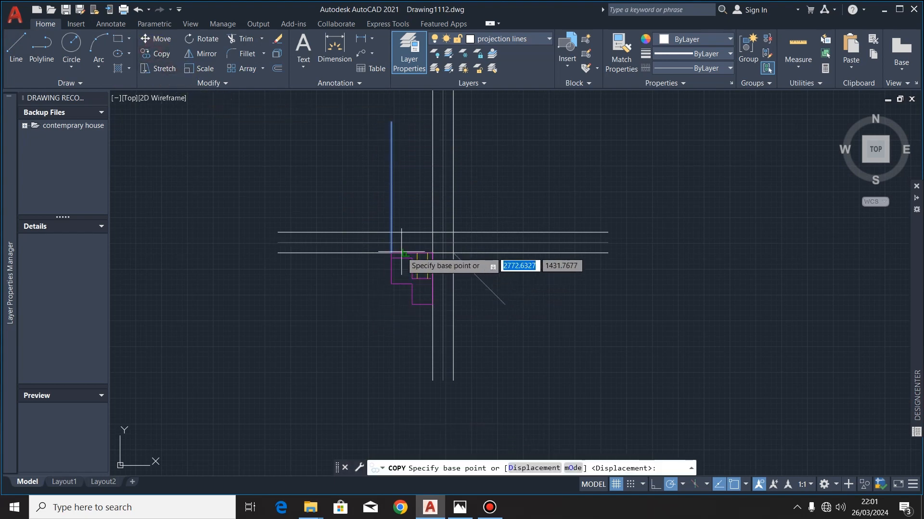
pyautogui.scroll(5, 402, 260)
pyautogui.click(358, 251)
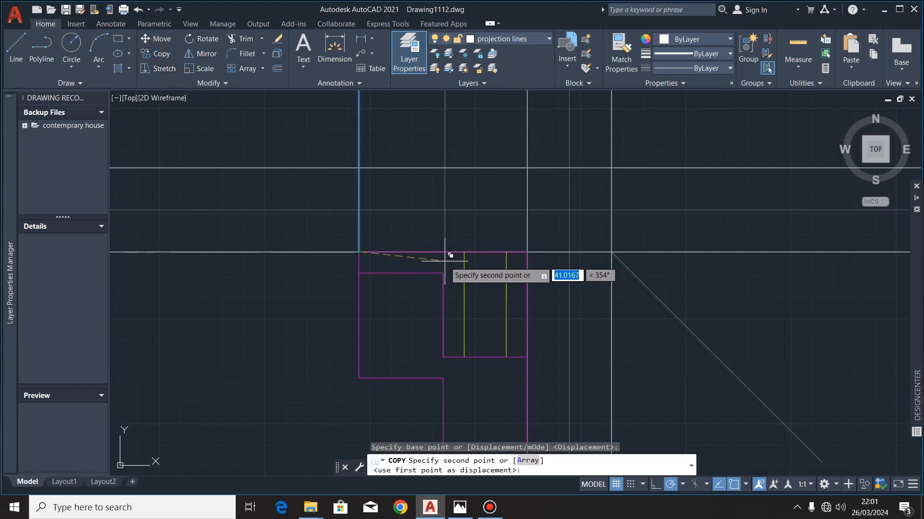
pyautogui.click(464, 252)
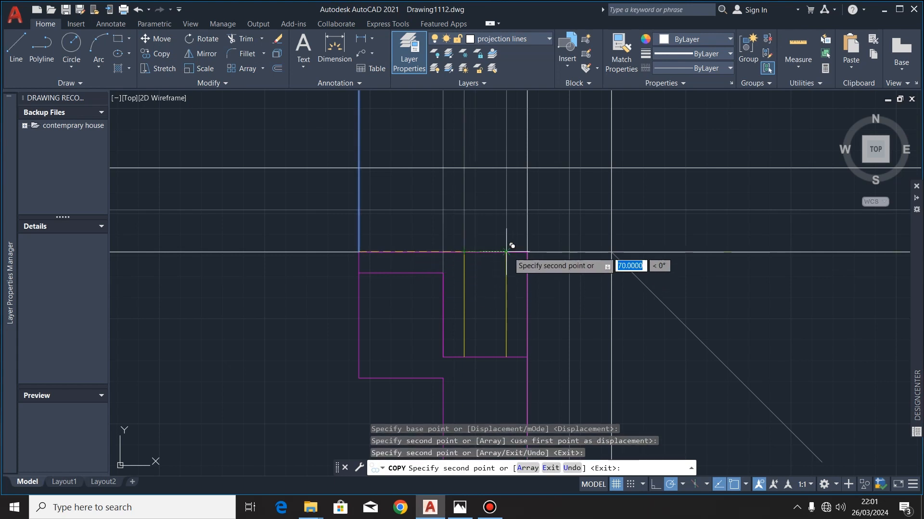
pyautogui.click(506, 252)
pyautogui.click(527, 251)
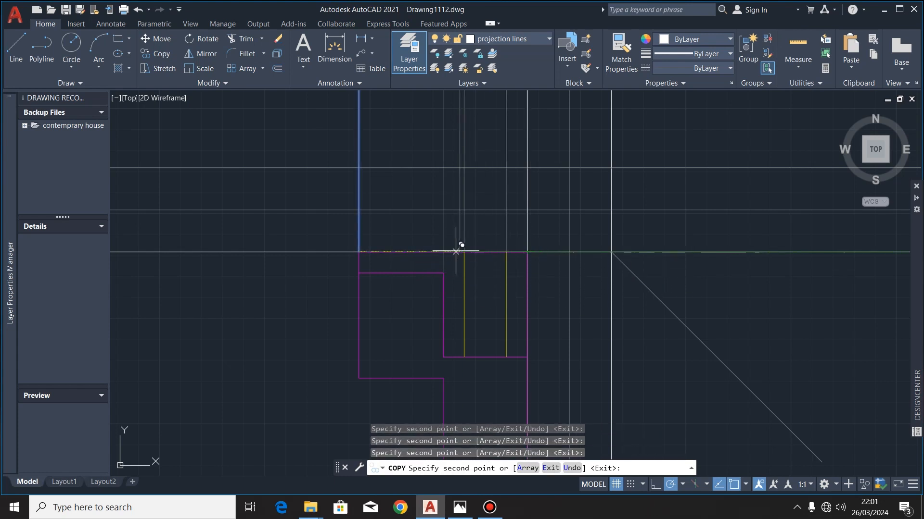
pyautogui.scroll(-2, 398, 221)
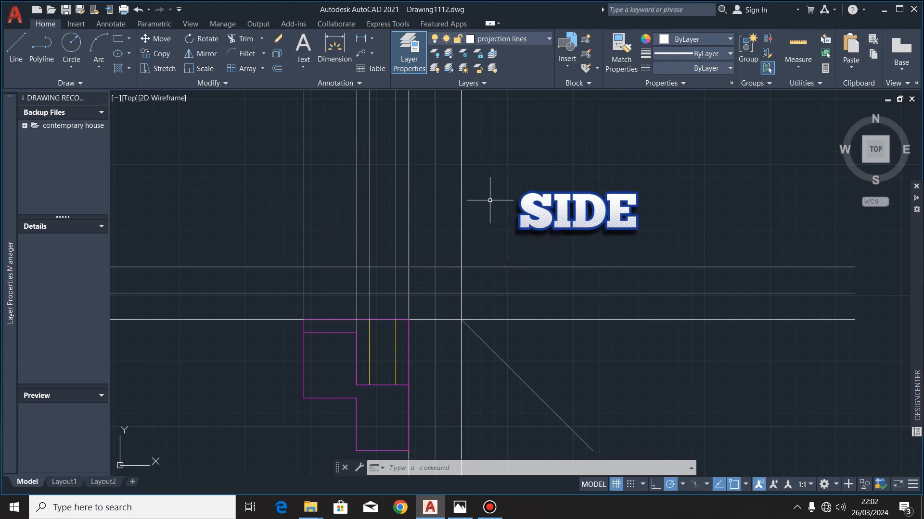
# Check the reference picture in Photos, return to AutoCAD and draw an 80 by 60 rectangle on the views layer beside the projection lines
pyautogui.click(459, 508)
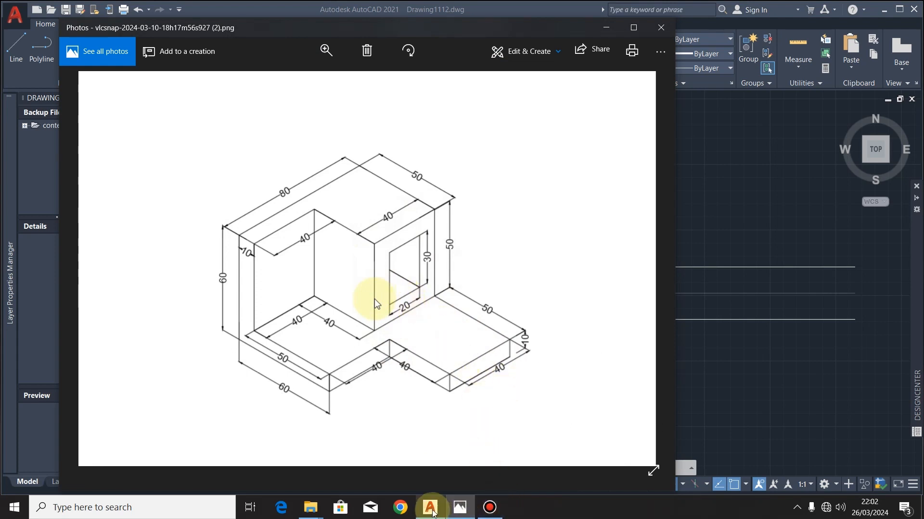
pyautogui.moveTo(432, 513)
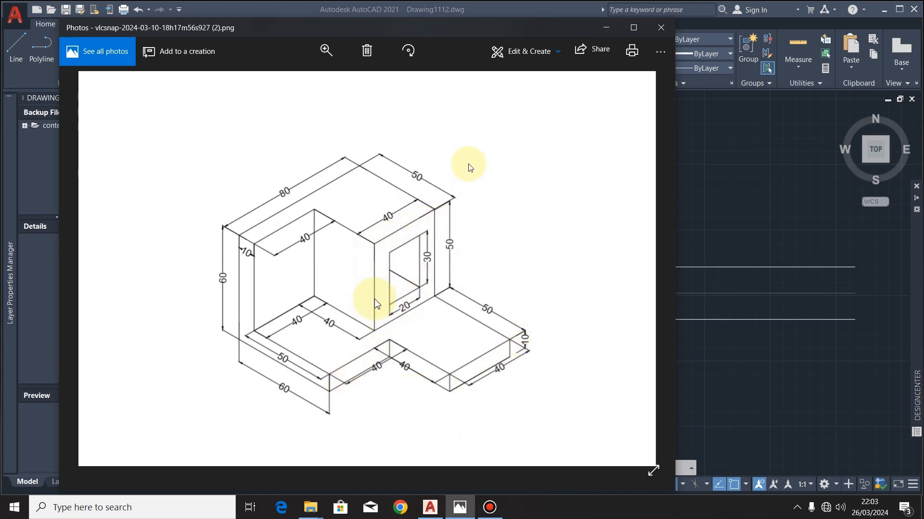
pyautogui.click(429, 506)
pyautogui.click(534, 39)
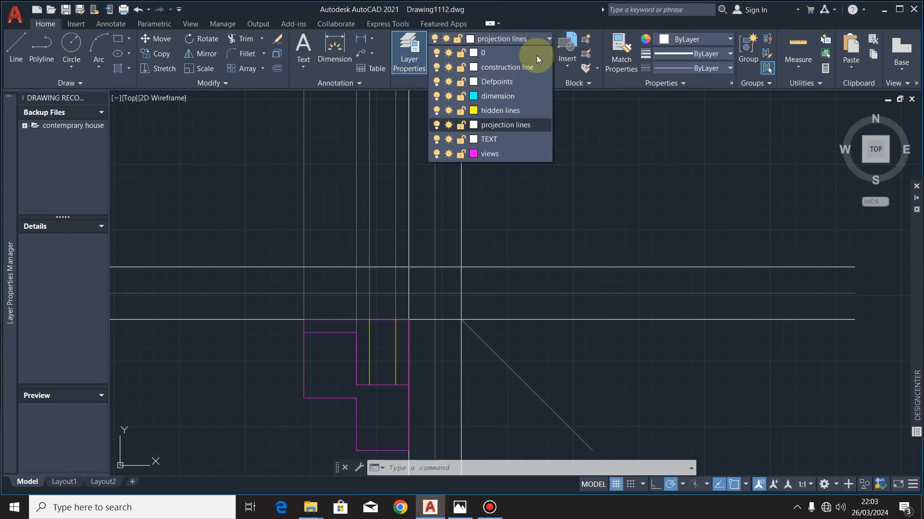
pyautogui.click(491, 154)
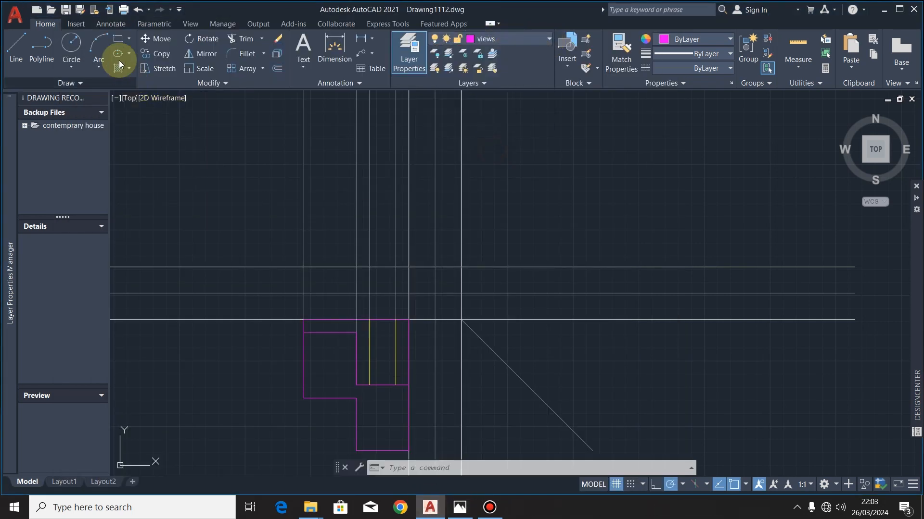
pyautogui.click(118, 39)
pyautogui.click(170, 150)
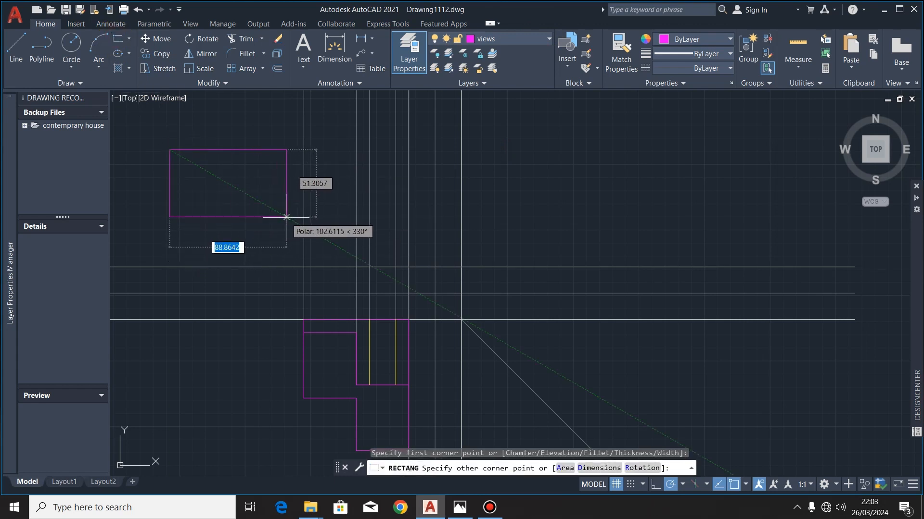
pyautogui.write('80')
pyautogui.press('Tab')
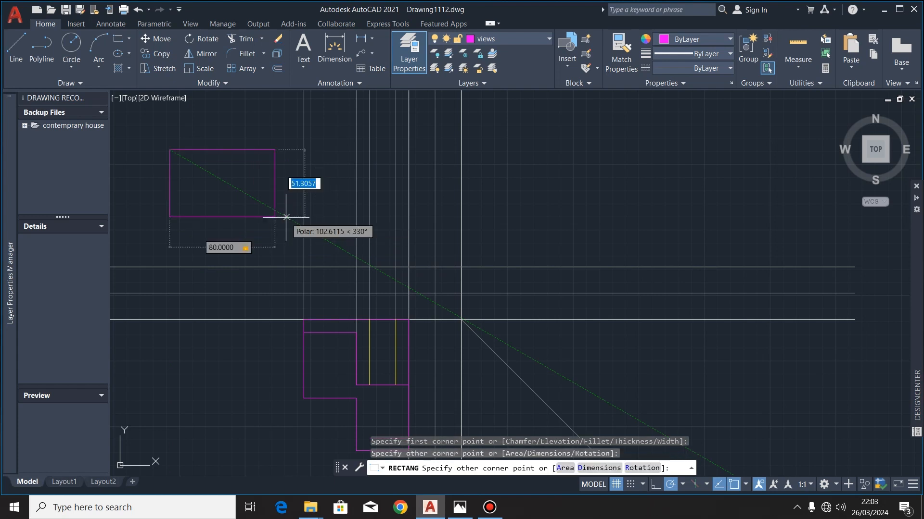
pyautogui.write('60')
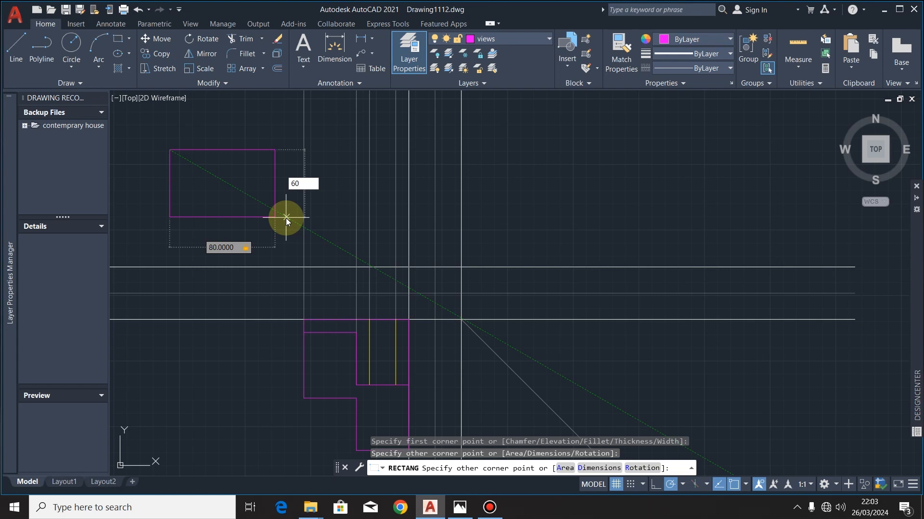
pyautogui.press('Return')
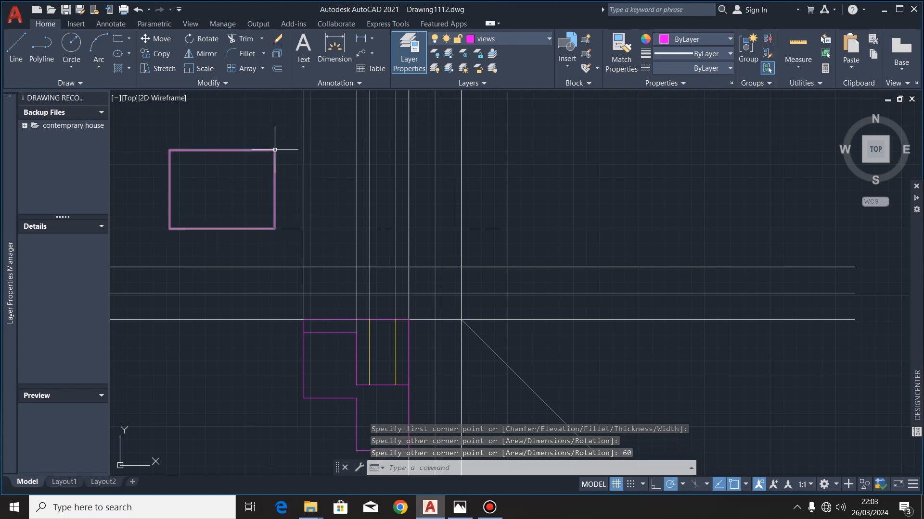
# Move the rectangle by its lower-right corner to where the plan's right-edge projection meets the uppermost horizontal construction line, and explode it
pyautogui.click(244, 150)
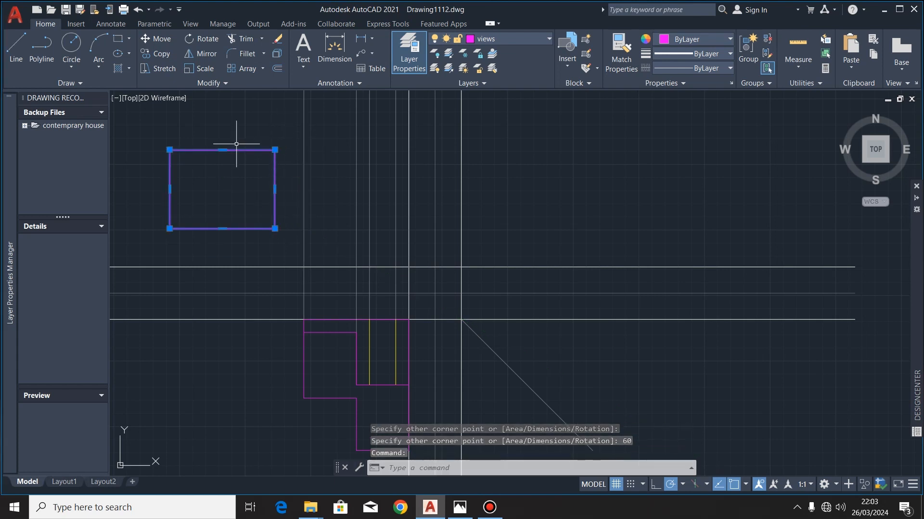
pyautogui.click(158, 38)
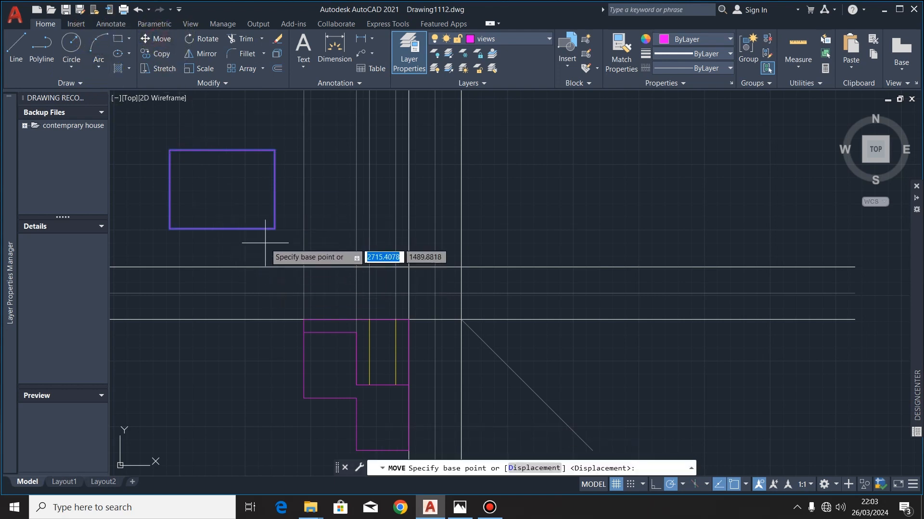
pyautogui.click(275, 229)
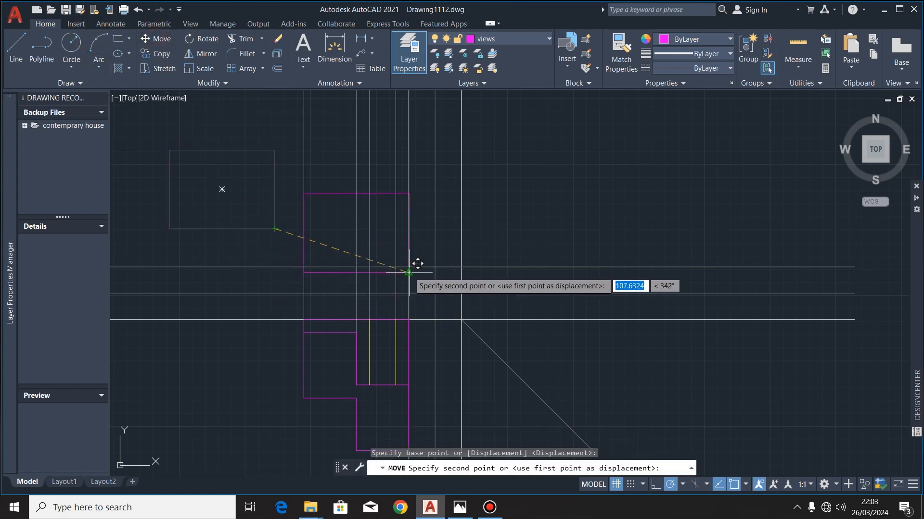
pyautogui.click(417, 263)
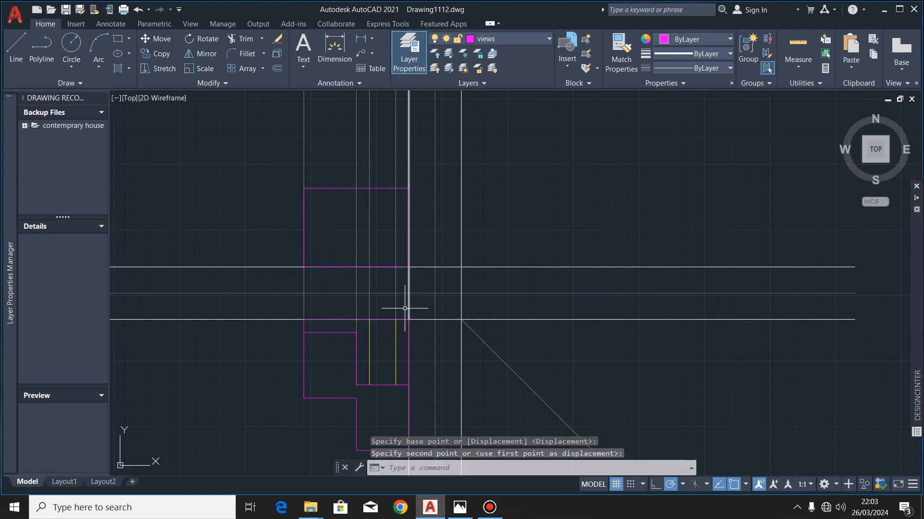
pyautogui.click(341, 187)
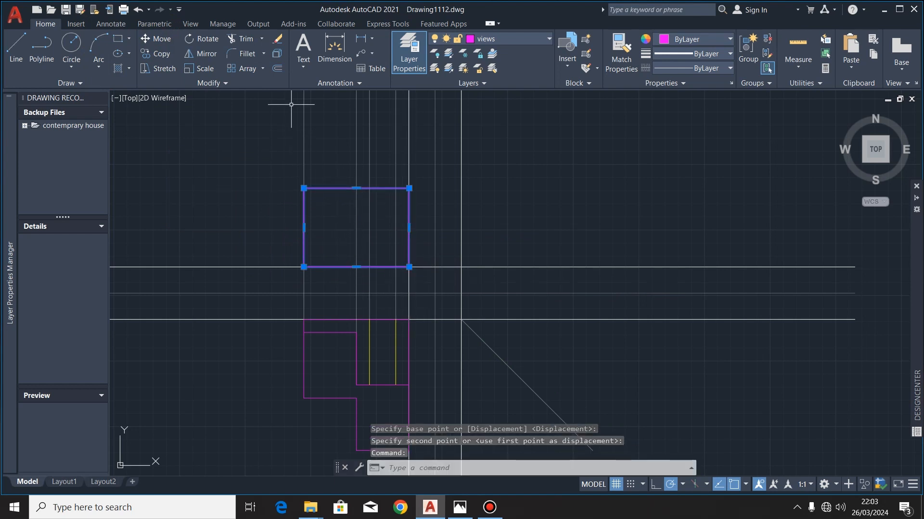
pyautogui.click(278, 57)
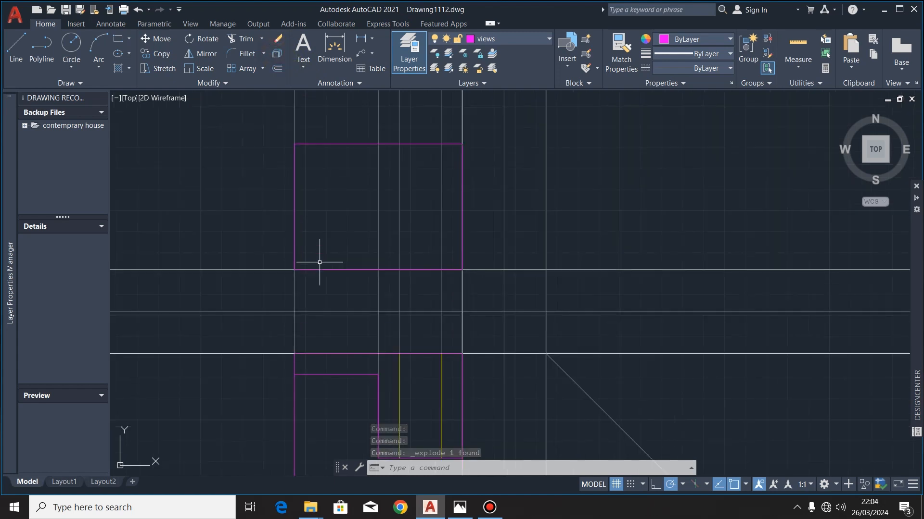
pyautogui.scroll(2, 320, 262)
pyautogui.scroll(-2, 320, 266)
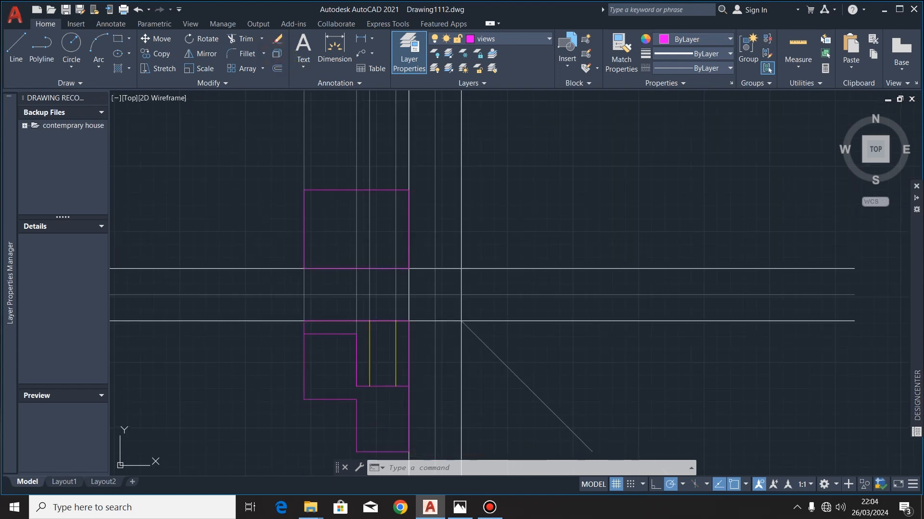
# Offset the elevation's bottom edge upward by 10
pyautogui.click(331, 268)
pyautogui.scroll(2, 357, 275)
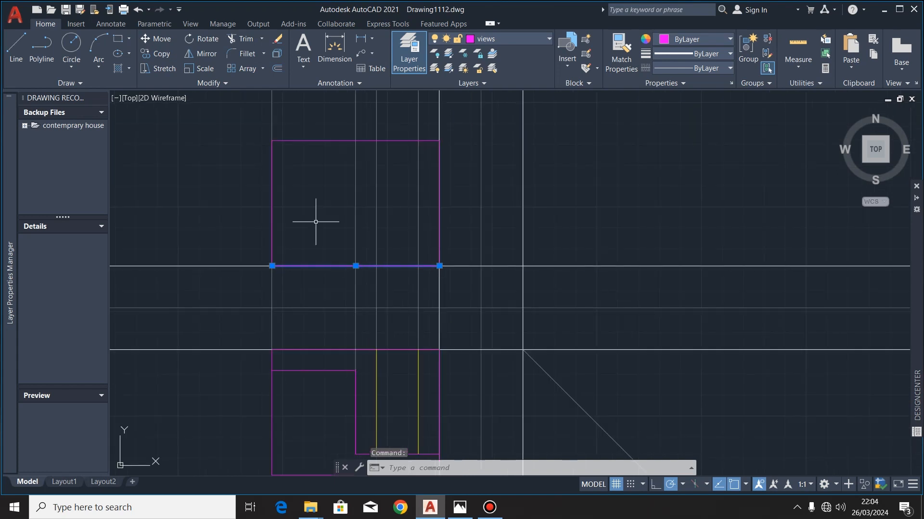
pyautogui.click(277, 68)
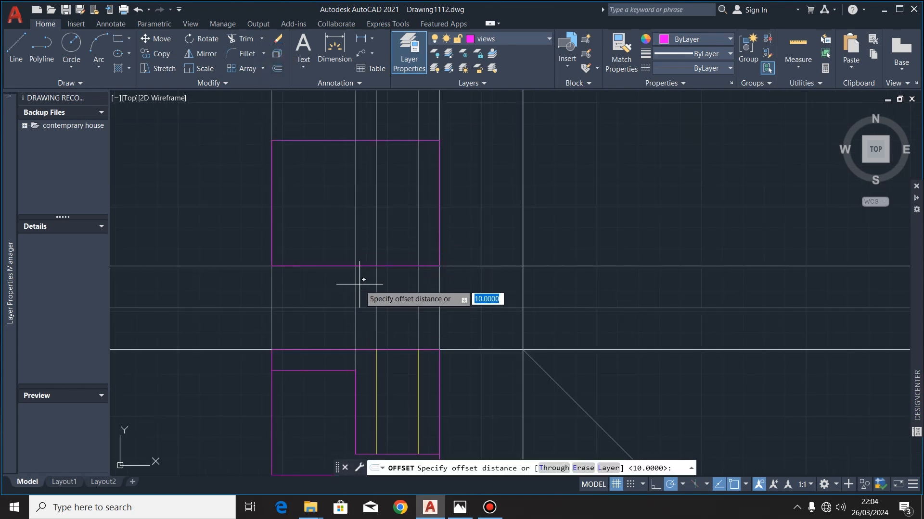
pyautogui.click(355, 265)
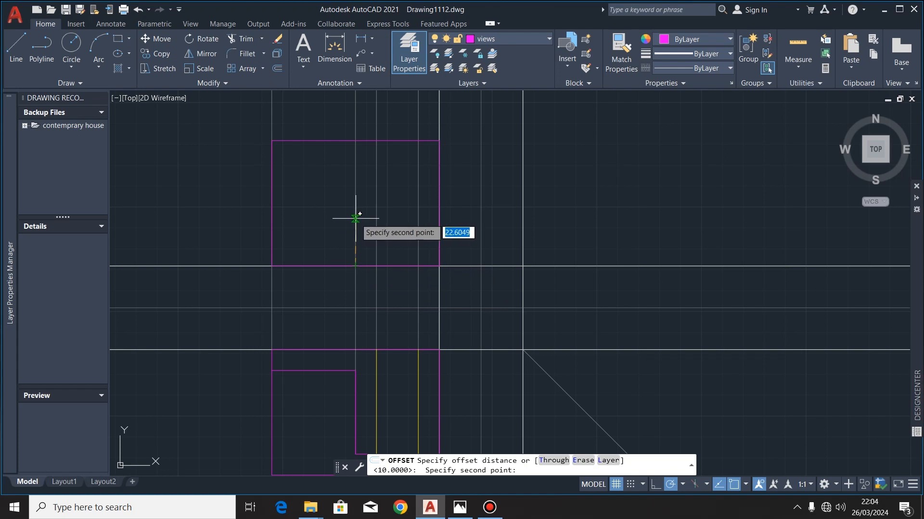
pyautogui.write('10')
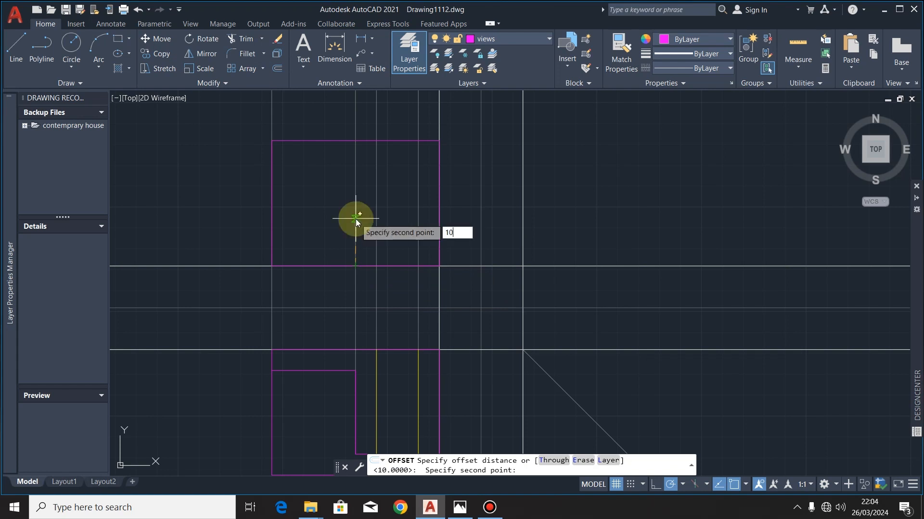
pyautogui.press('Return')
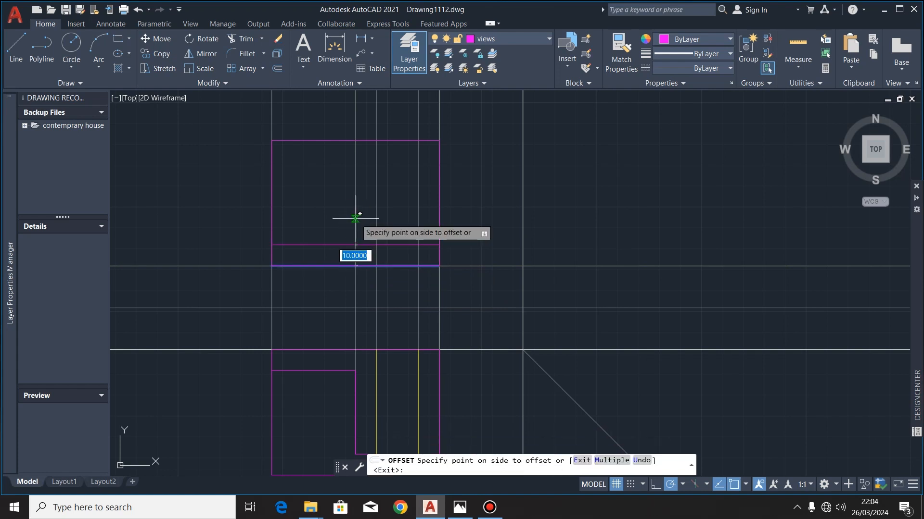
pyautogui.click(395, 222)
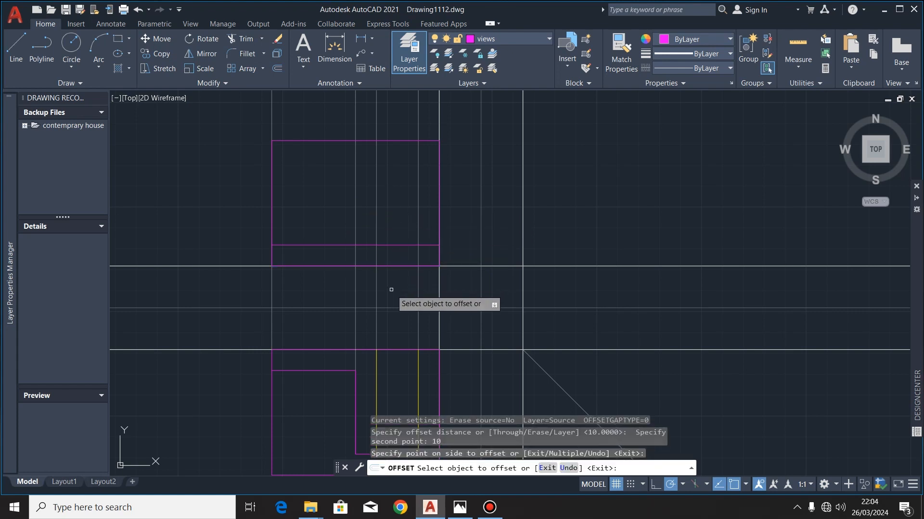
# Offset the new inner horizontal line upward three more times at 10 spacing inside the elevation
pyautogui.click(393, 244)
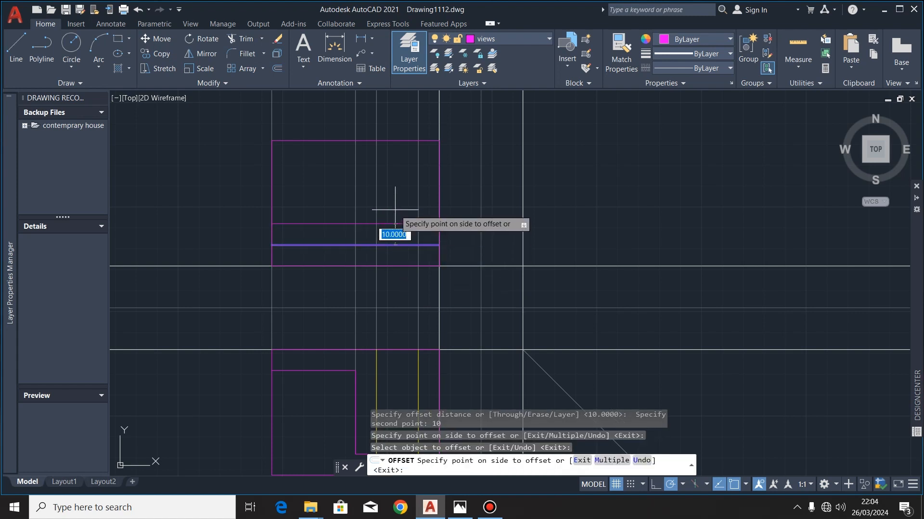
pyautogui.click(395, 223)
pyautogui.click(394, 225)
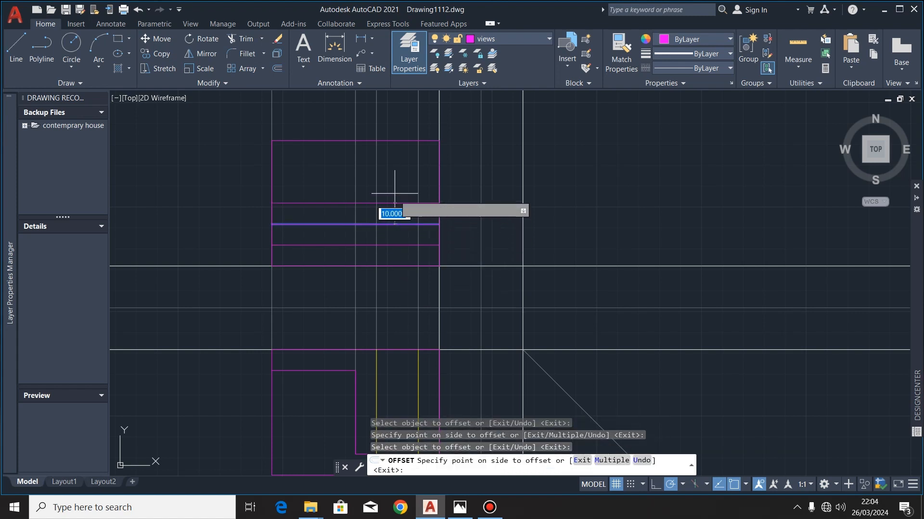
pyautogui.click(392, 207)
pyautogui.click(396, 203)
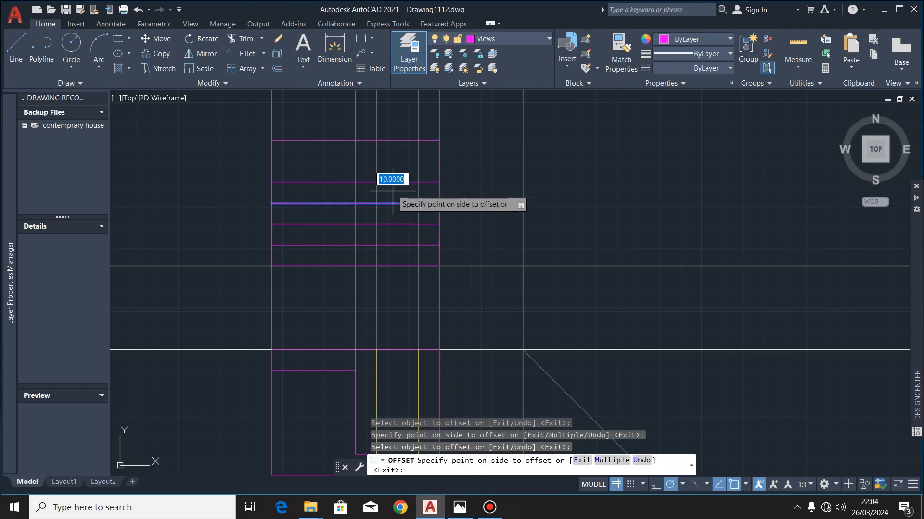
pyautogui.click(392, 168)
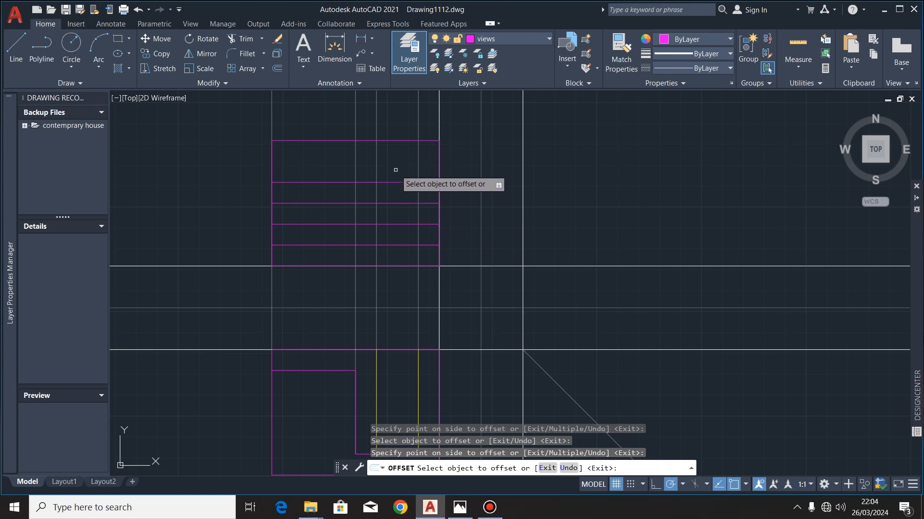
# Trim the three upper offset lines between the hidden-line projections and erase their remaining pieces on both sides
pyautogui.click(246, 39)
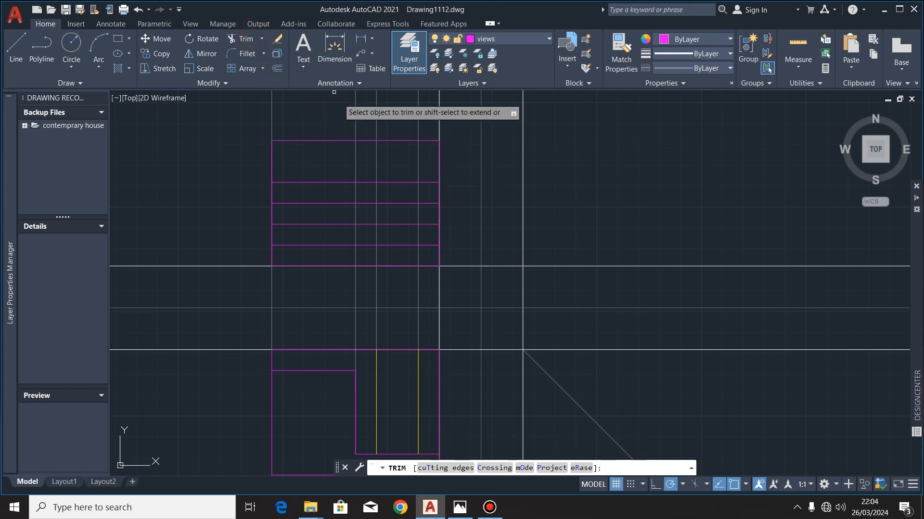
pyautogui.click(392, 174)
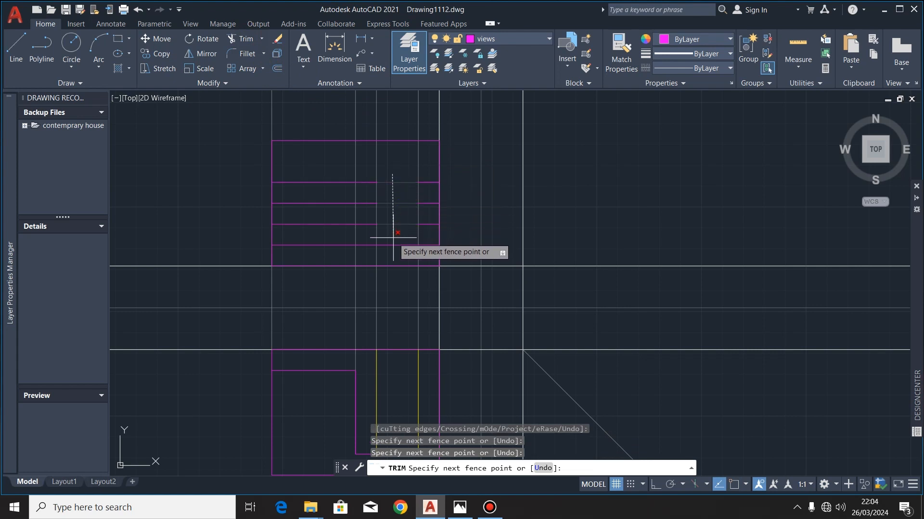
pyautogui.press('Return')
pyautogui.press('Escape')
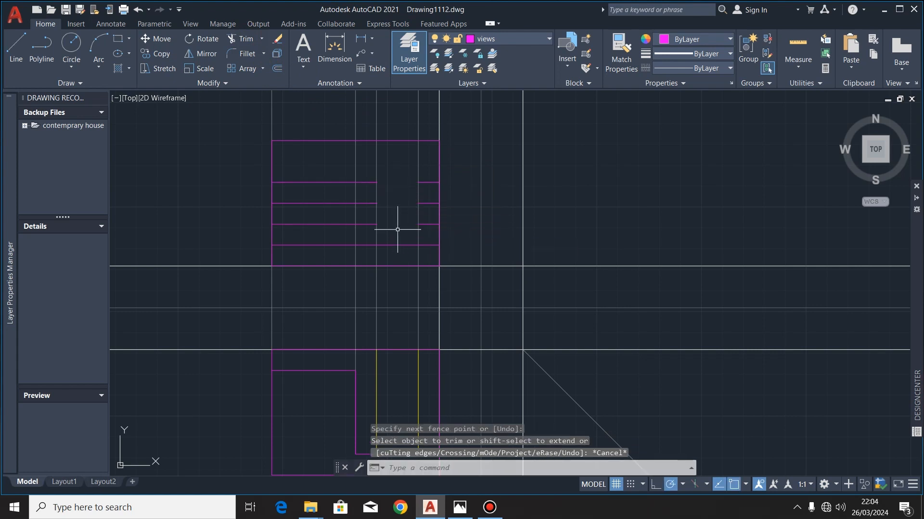
pyautogui.click(324, 164)
pyautogui.click(310, 235)
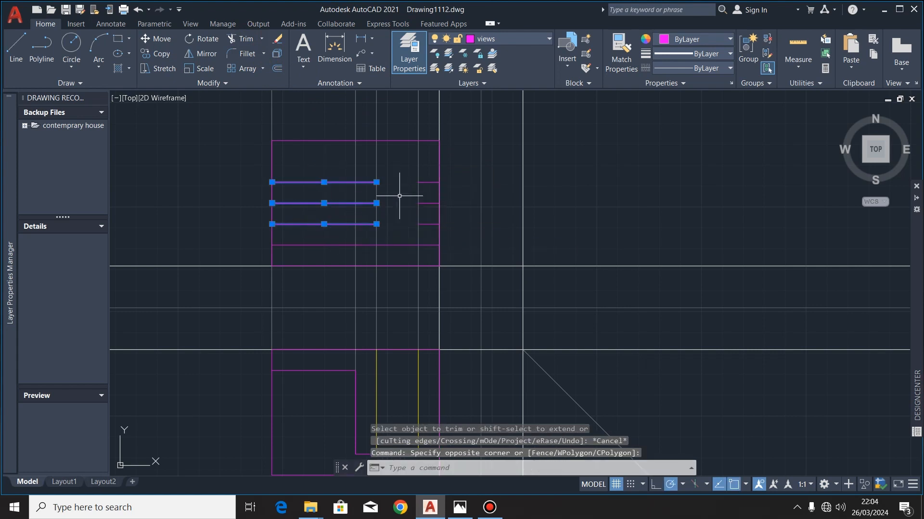
pyautogui.click(429, 177)
pyautogui.click(435, 220)
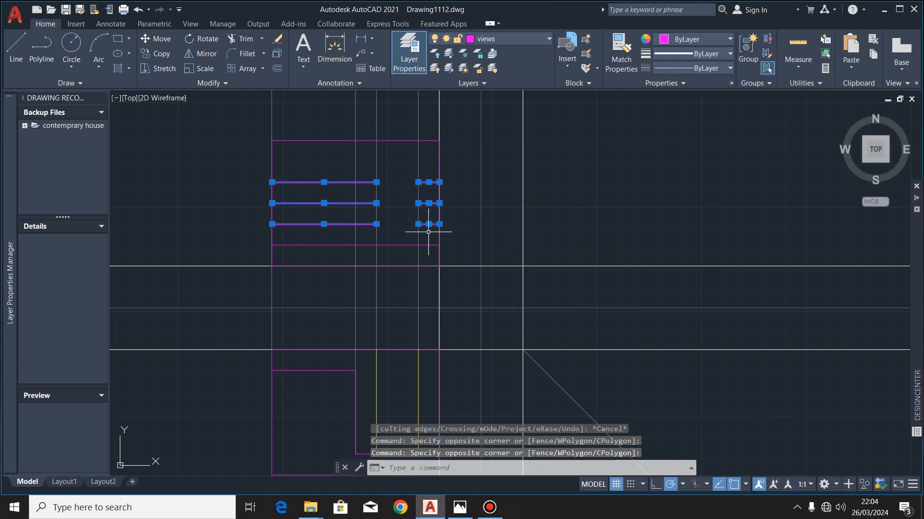
pyautogui.press('Delete')
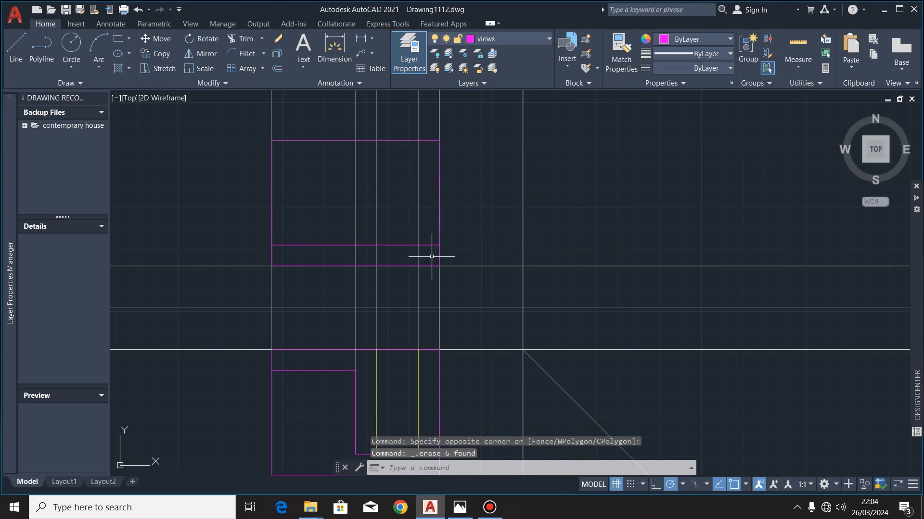
# Check the reference picture in Photos, return to AutoCAD and draw a vertical line along the inner step's projection from the elevation's top edge to the inner horizontal line
pyautogui.click(460, 506)
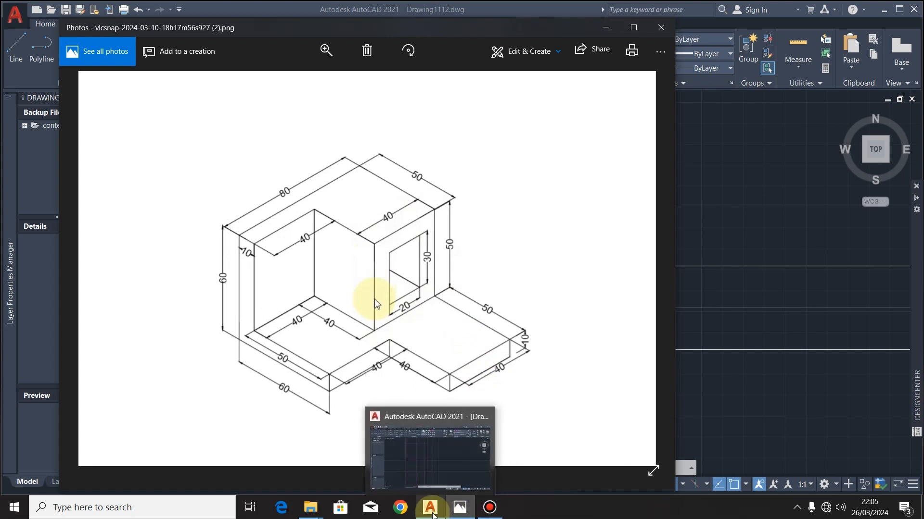
pyautogui.click(407, 466)
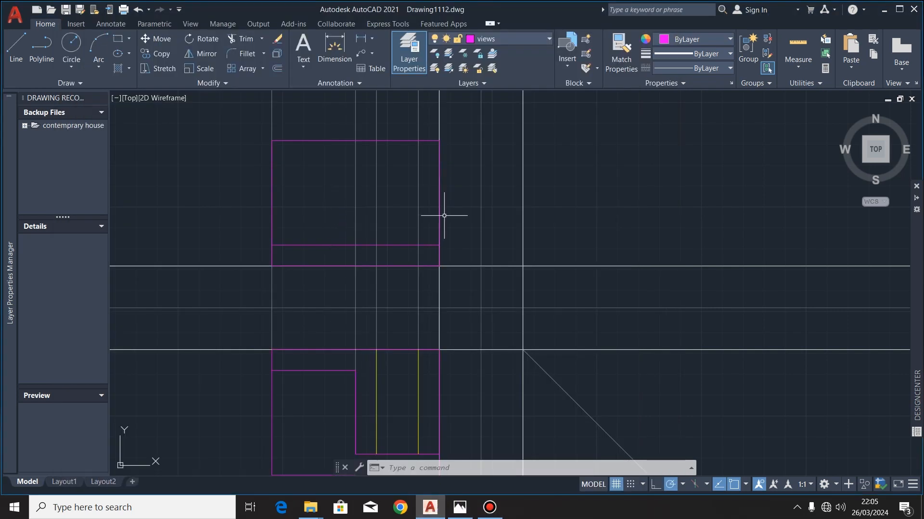
pyautogui.click(17, 44)
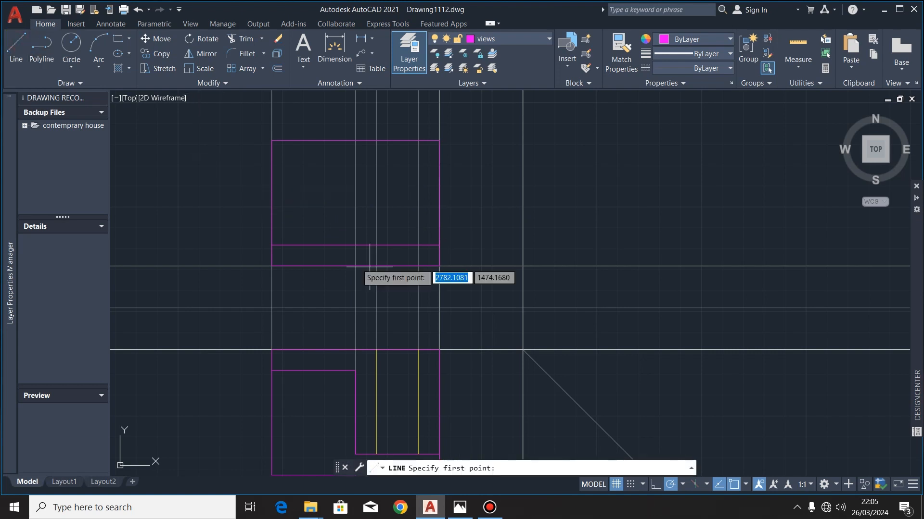
pyautogui.click(355, 141)
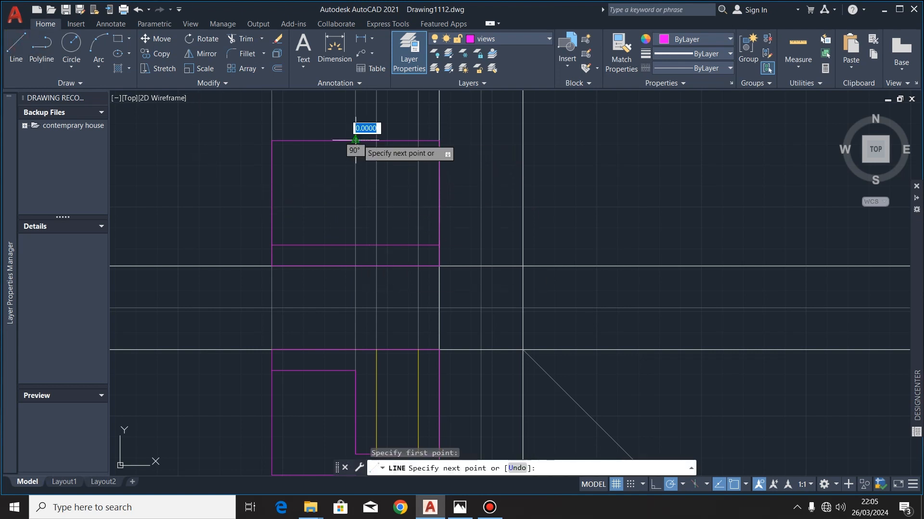
pyautogui.click(354, 246)
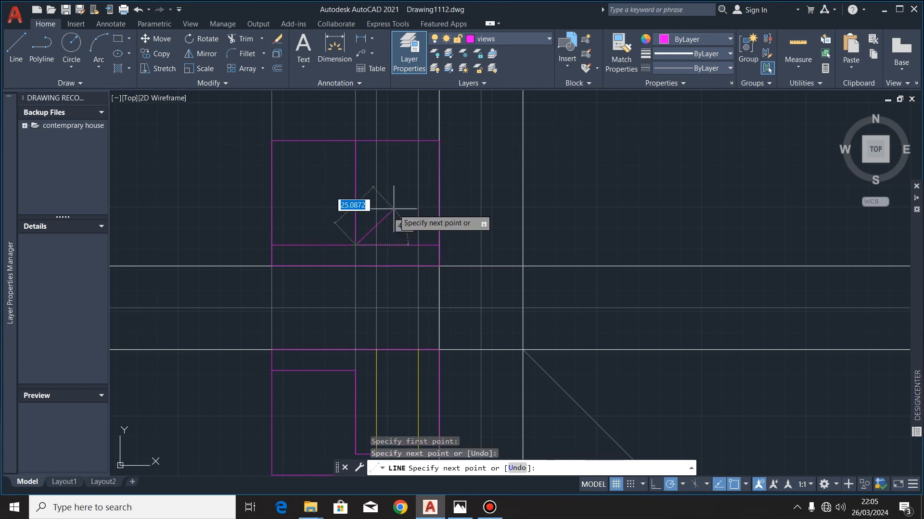
pyautogui.press('Escape')
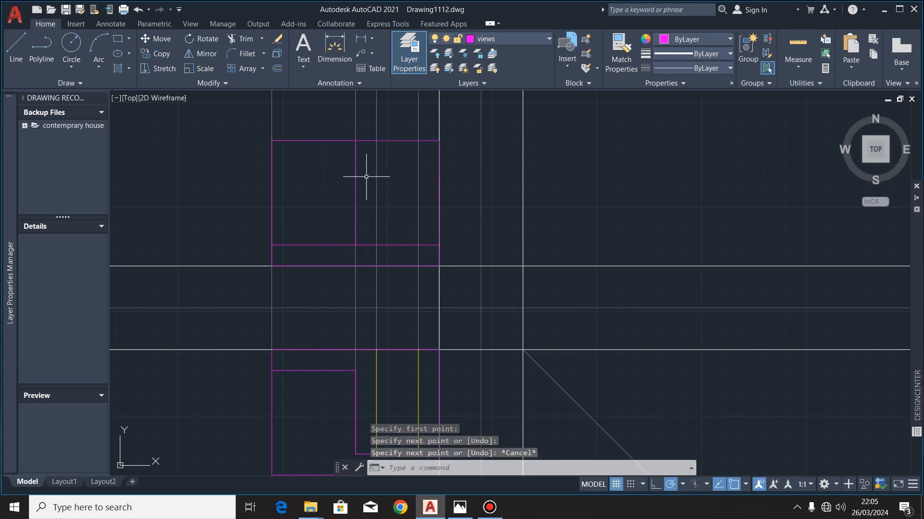
# Recheck the reference picture in Photos, return to AutoCAD and offset the elevation's top edge 10 downward and its inner horizontal line 10 upward
pyautogui.scroll(-2, 387, 192)
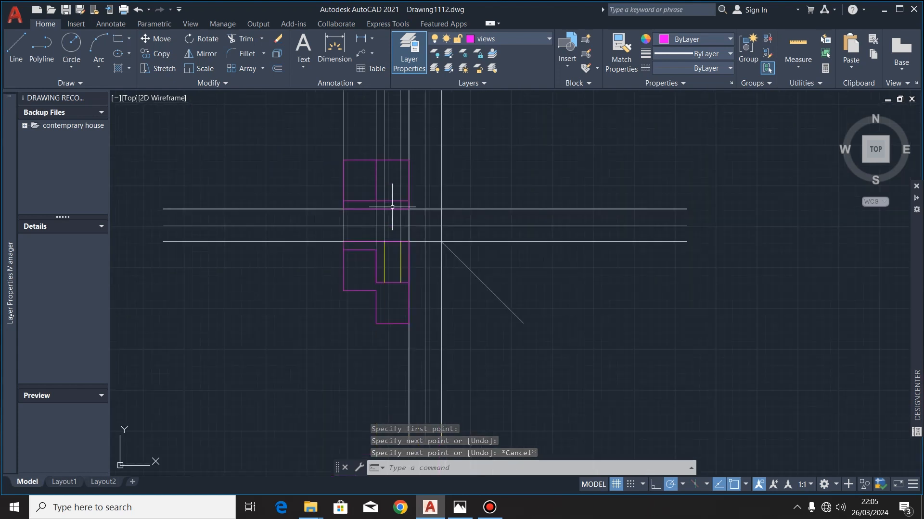
pyautogui.scroll(2, 391, 262)
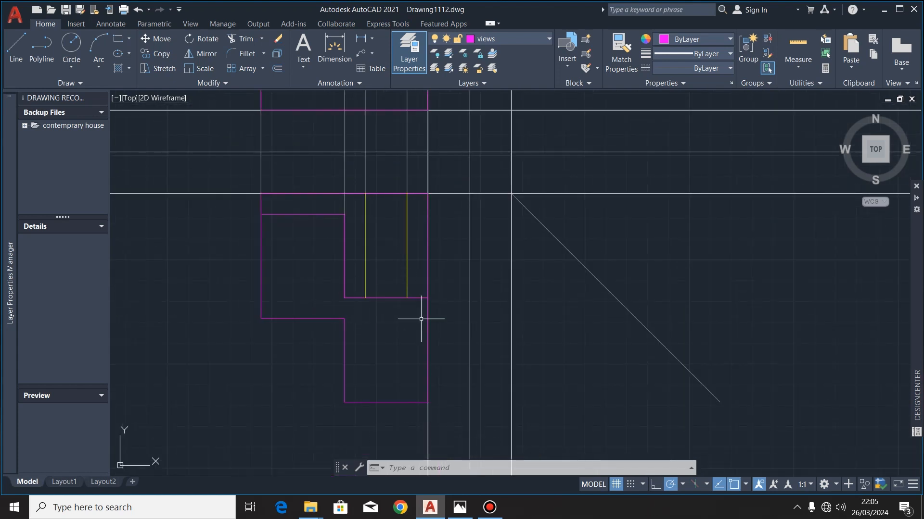
pyautogui.click(459, 509)
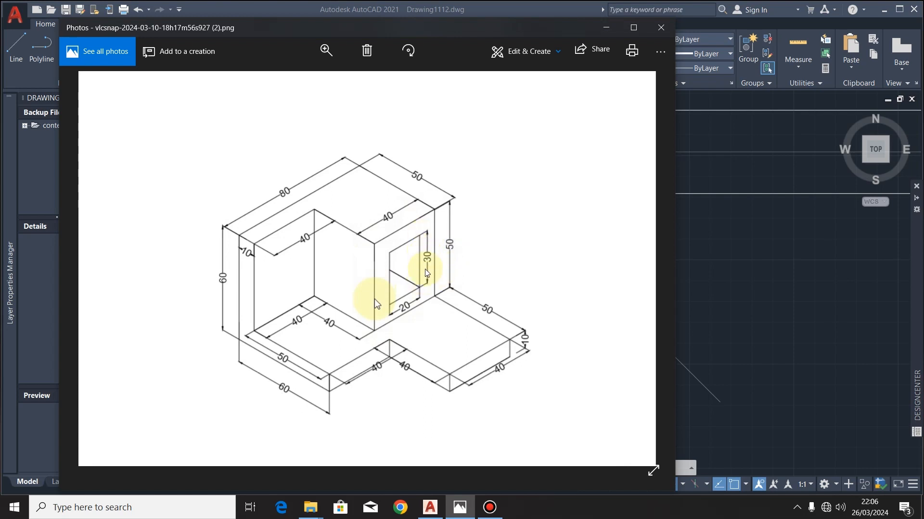
pyautogui.click(430, 508)
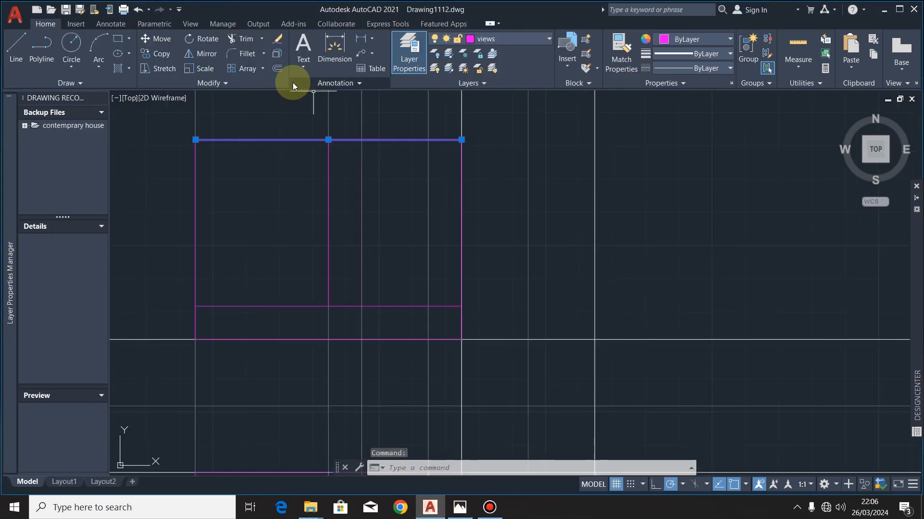
pyautogui.click(278, 67)
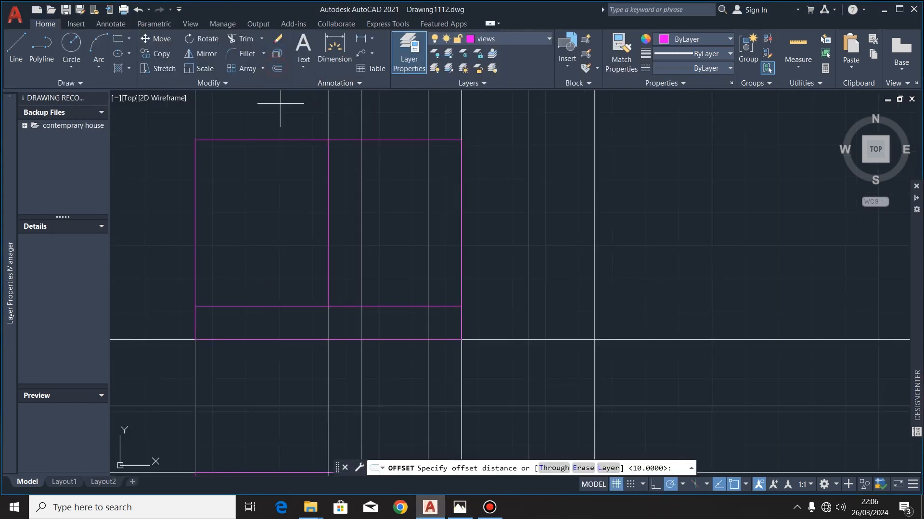
pyautogui.click(328, 140)
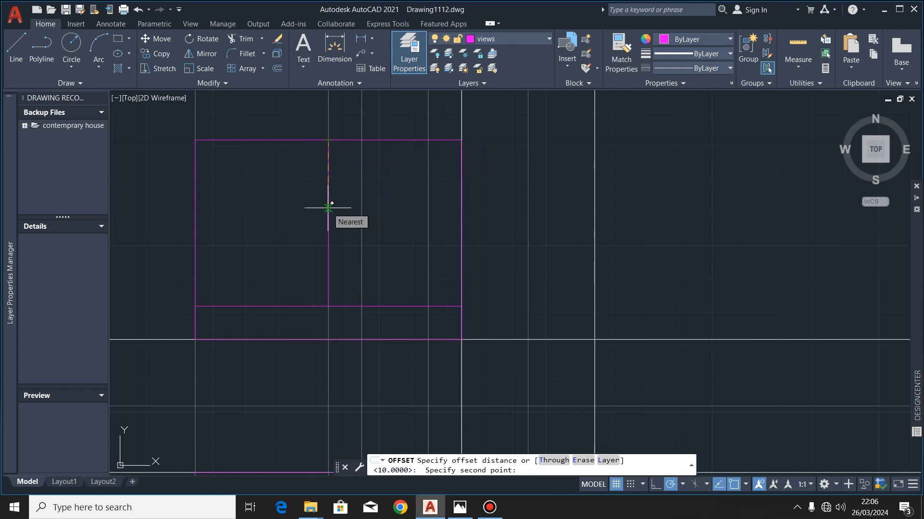
pyautogui.write('1')
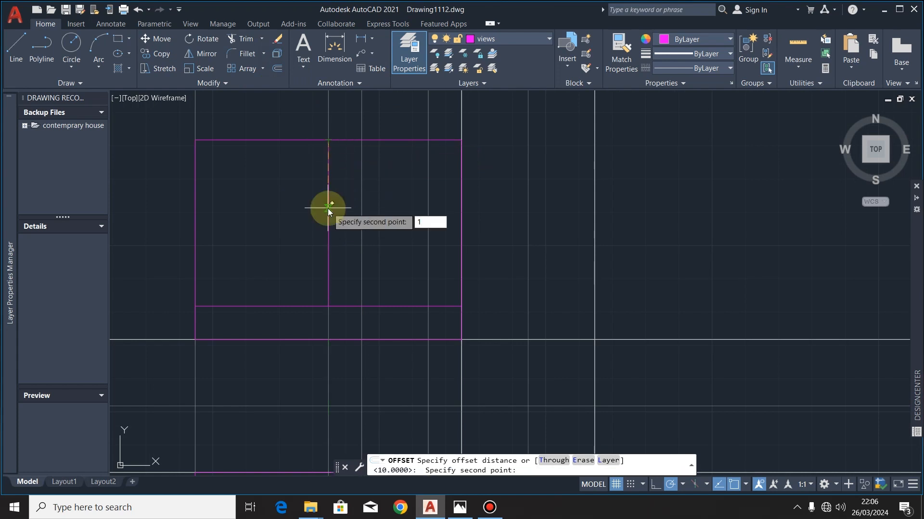
pyautogui.write('0')
pyautogui.press('Return')
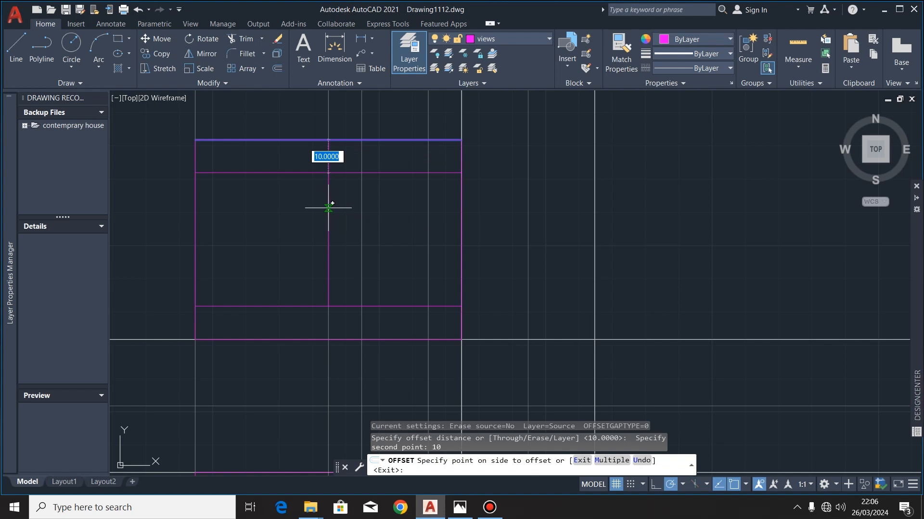
pyautogui.click(331, 204)
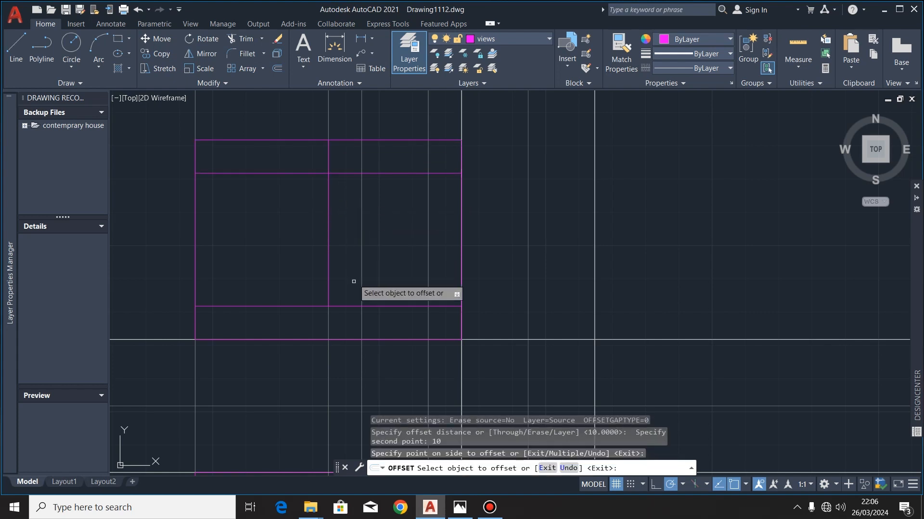
pyautogui.click(350, 307)
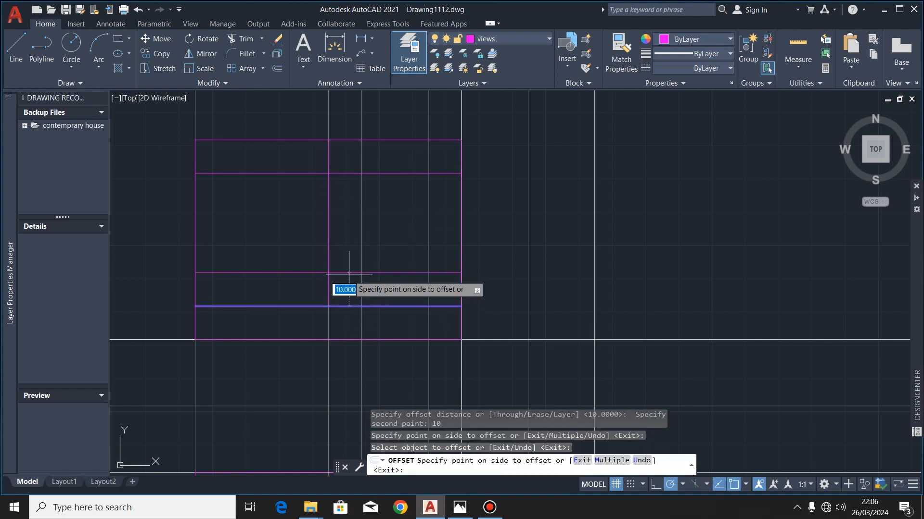
pyautogui.click(350, 243)
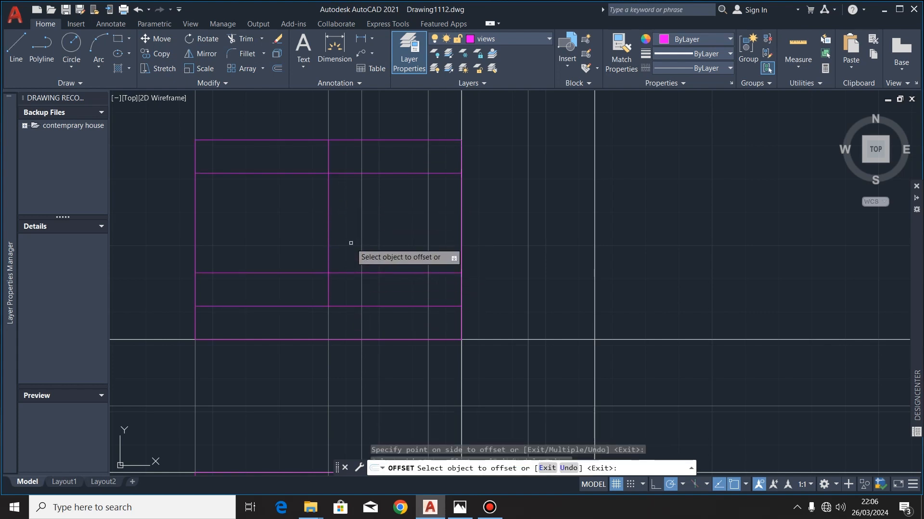
# Trim both offset lines inside the elevation so only the parts between the two hidden-line projections remain as the window's horizontal edges
pyautogui.click(251, 39)
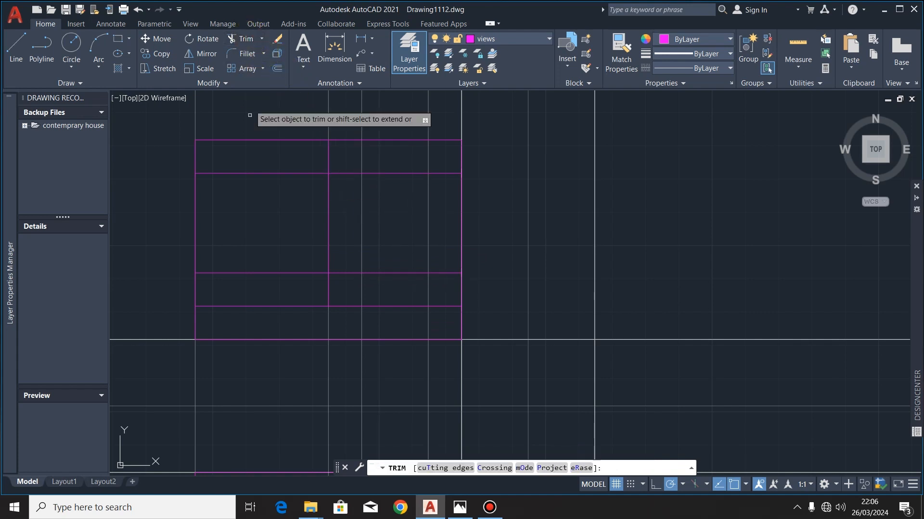
pyautogui.click(245, 173)
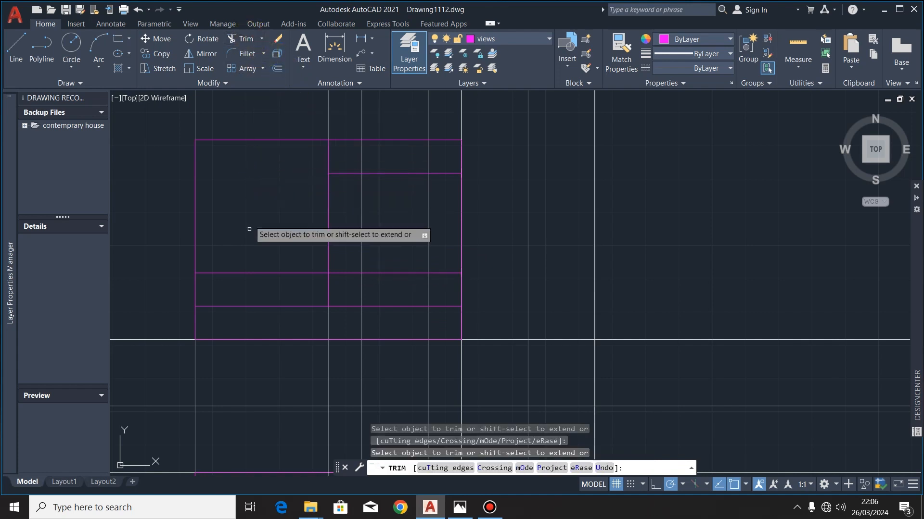
pyautogui.click(251, 272)
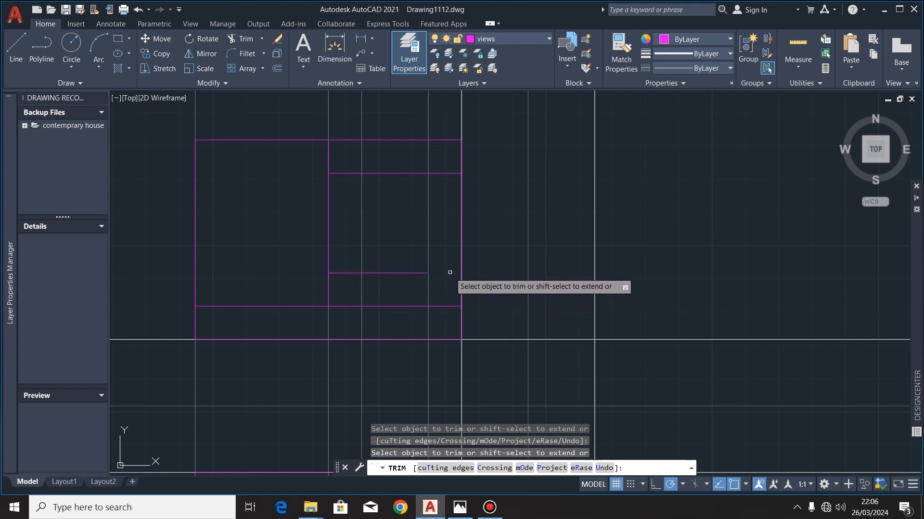
pyautogui.click(447, 173)
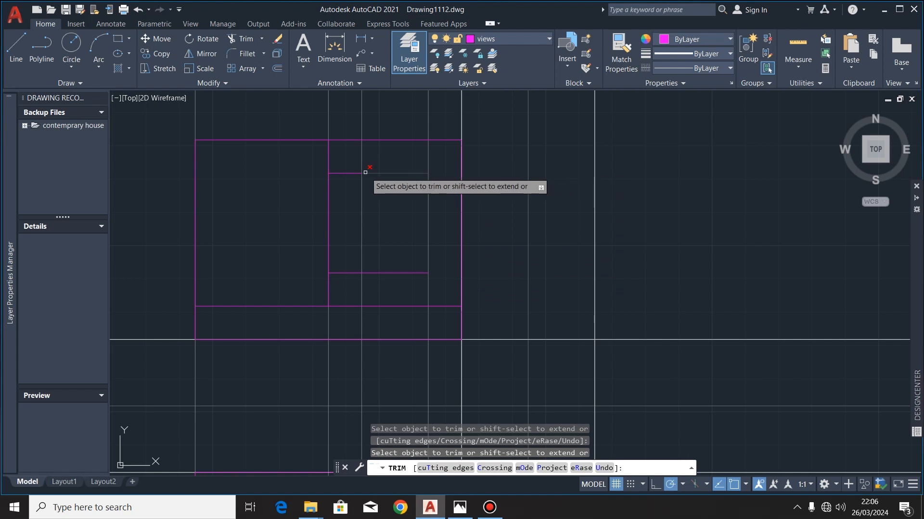
pyautogui.click(349, 173)
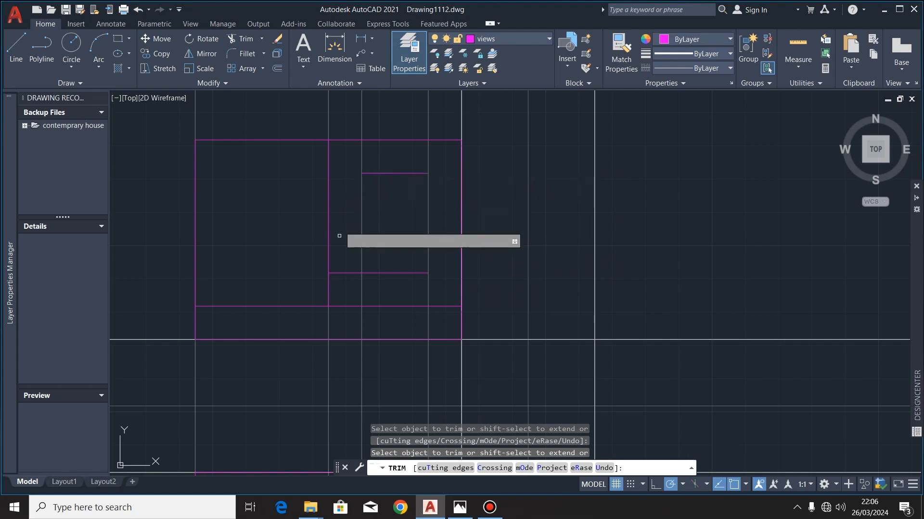
pyautogui.click(345, 273)
pyautogui.press('Escape')
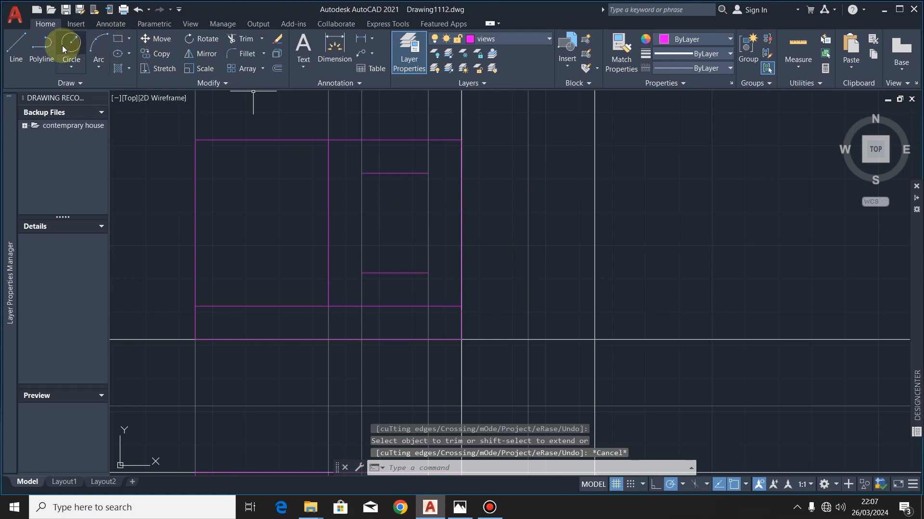
# Draw the window's two vertical sides between the ends of its upper and lower edges
pyautogui.click(21, 40)
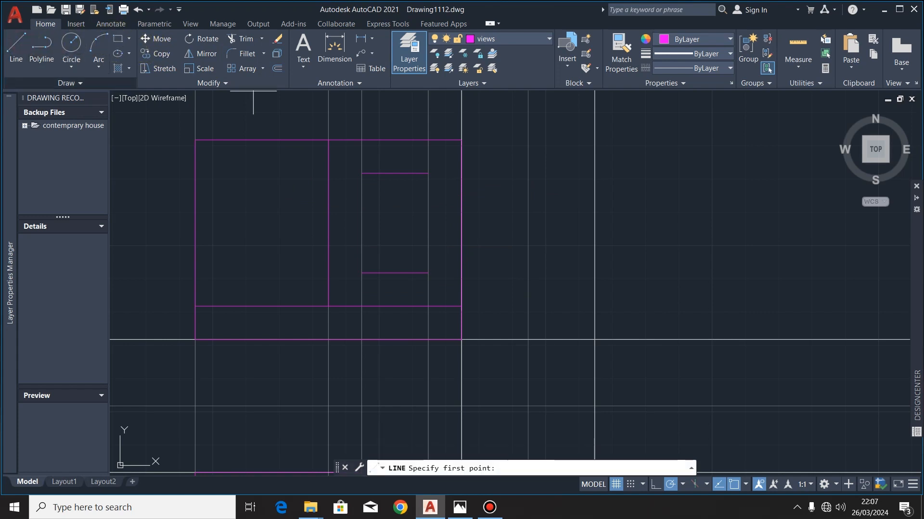
pyautogui.click(362, 173)
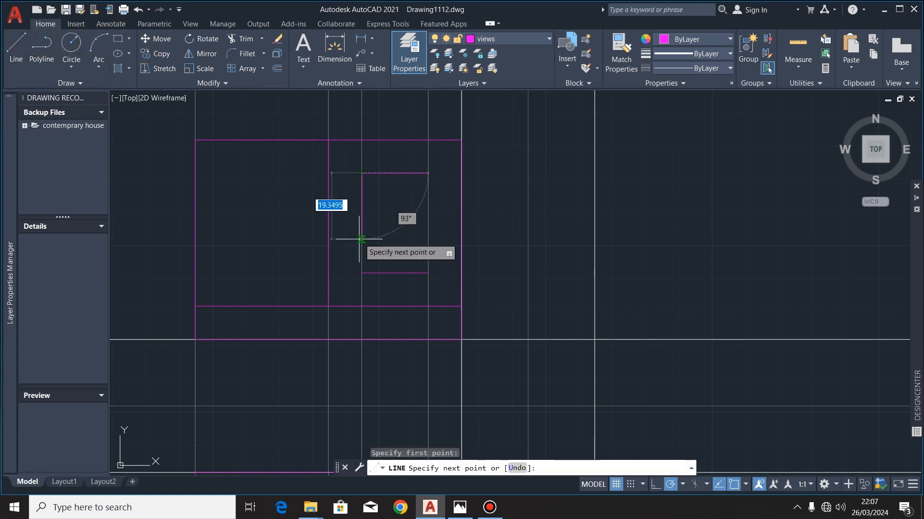
pyautogui.click(362, 273)
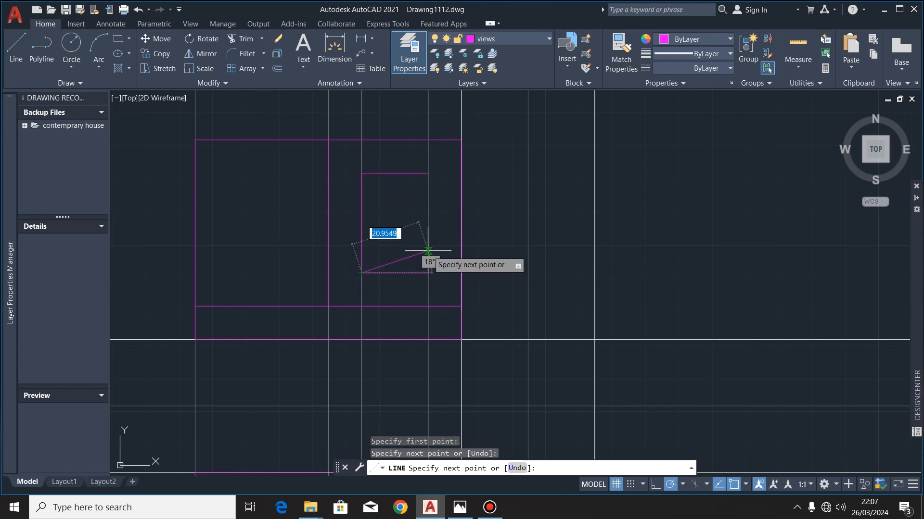
pyautogui.press('Escape')
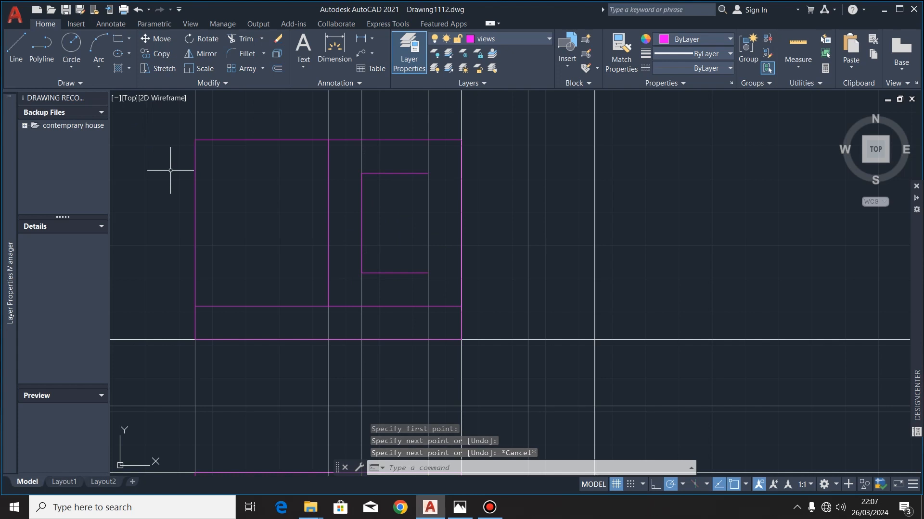
pyautogui.press('Return')
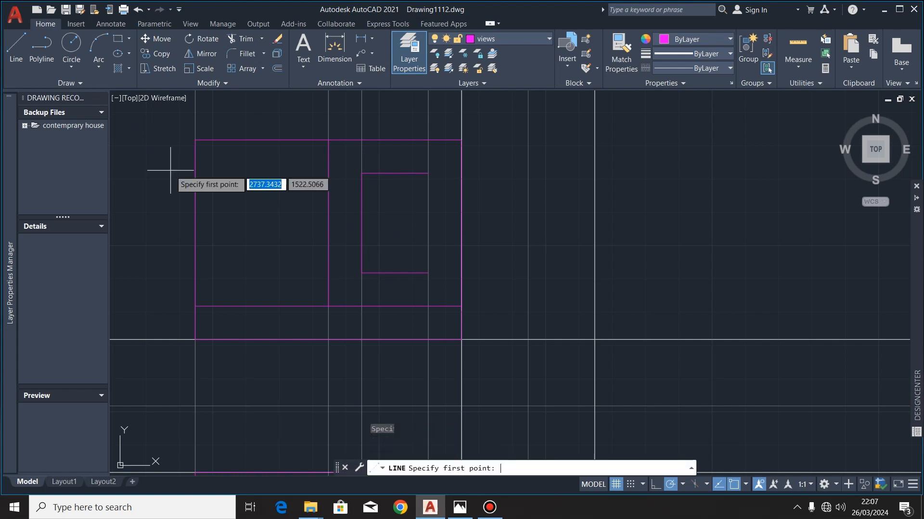
pyautogui.click(428, 173)
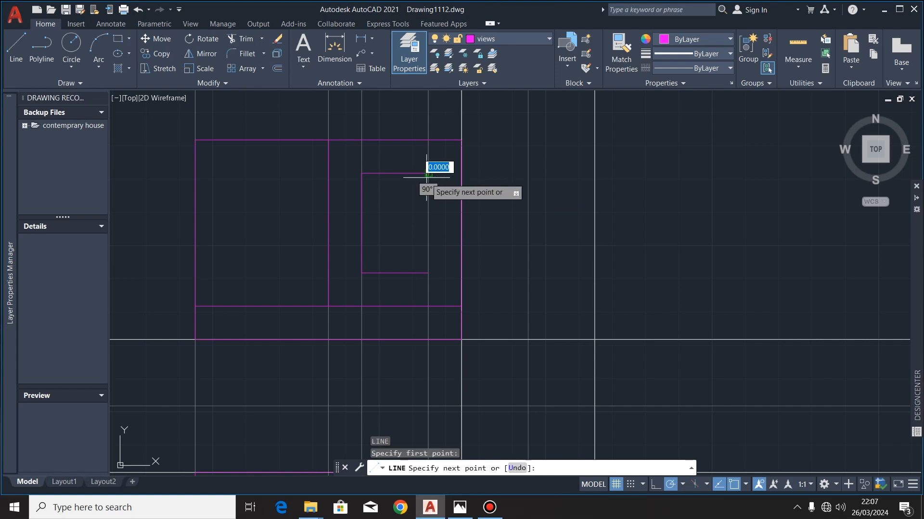
pyautogui.click(428, 273)
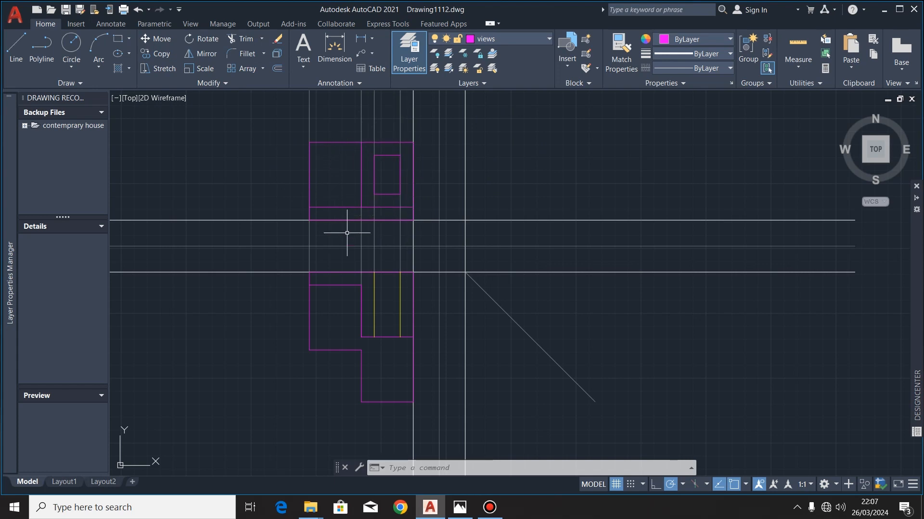
# Draw a vertical line along the inner step's projection between the inner horizontal line and the elevation's bottom edge
pyautogui.scroll(3, 367, 196)
pyautogui.click(16, 46)
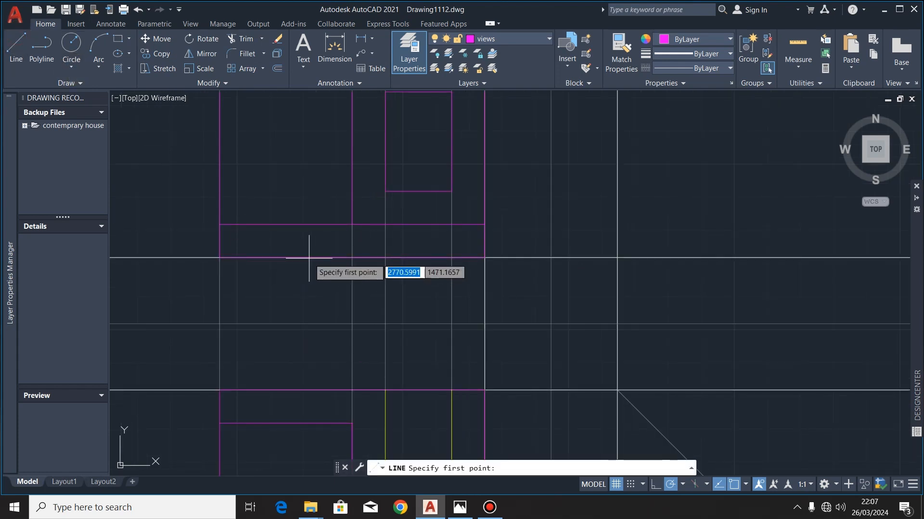
pyautogui.click(353, 257)
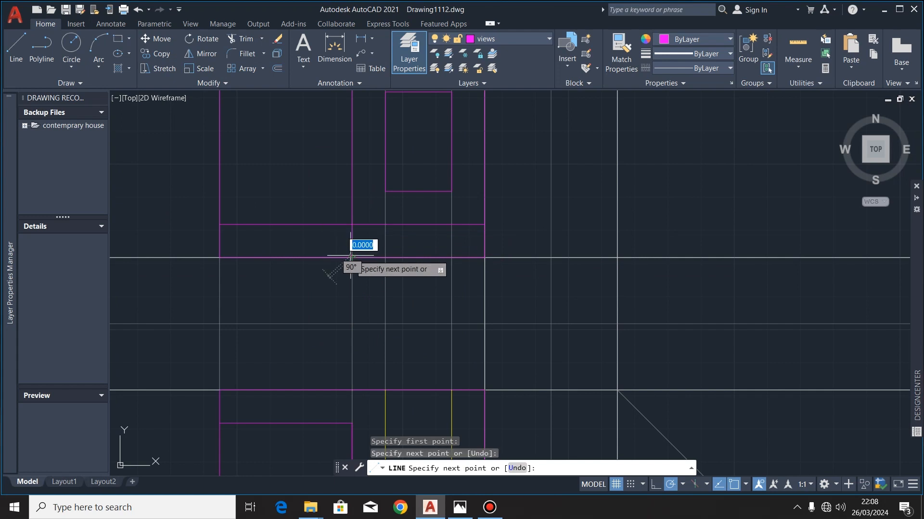
pyautogui.scroll(-1, 337, 281)
pyautogui.press('Escape')
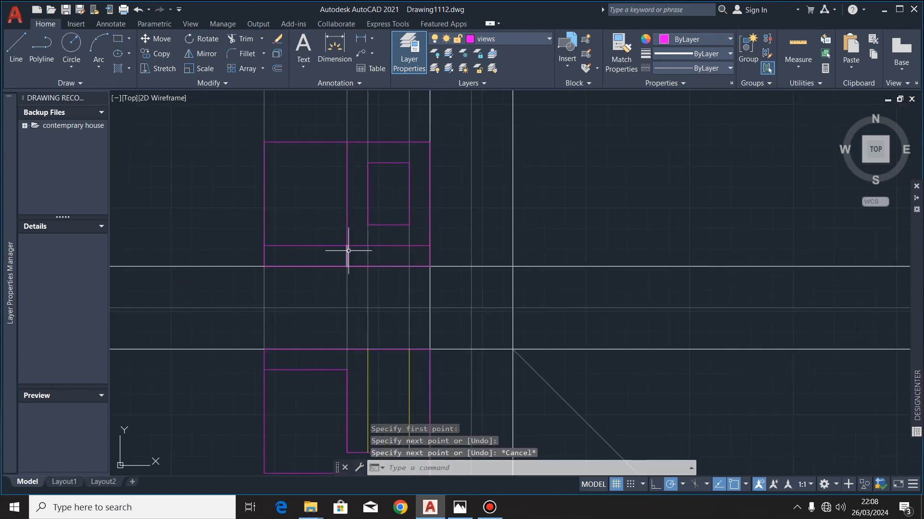
# Check the isometric reference picture in Photos, then return to AutoCAD and compare it with the elevation and plan
pyautogui.scroll(-2, 348, 250)
pyautogui.click(459, 507)
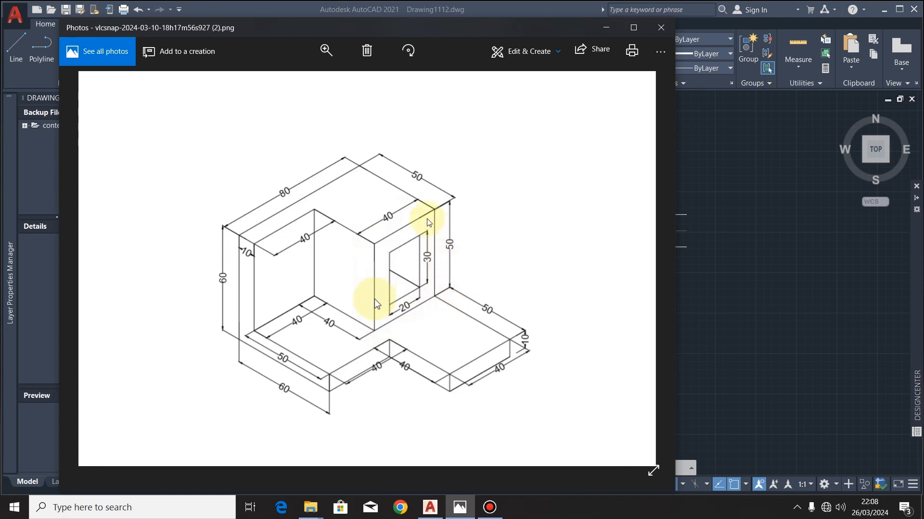
pyautogui.click(428, 503)
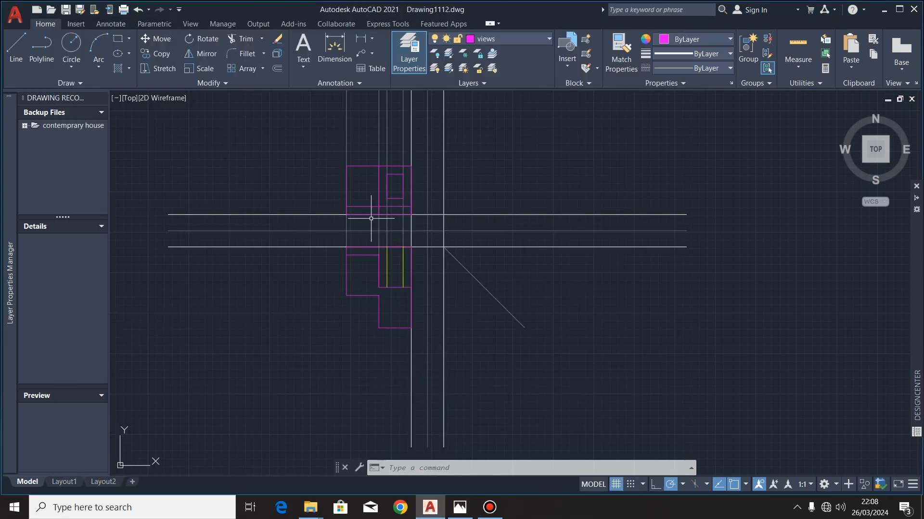
pyautogui.scroll(2, 372, 208)
pyautogui.scroll(2, 391, 204)
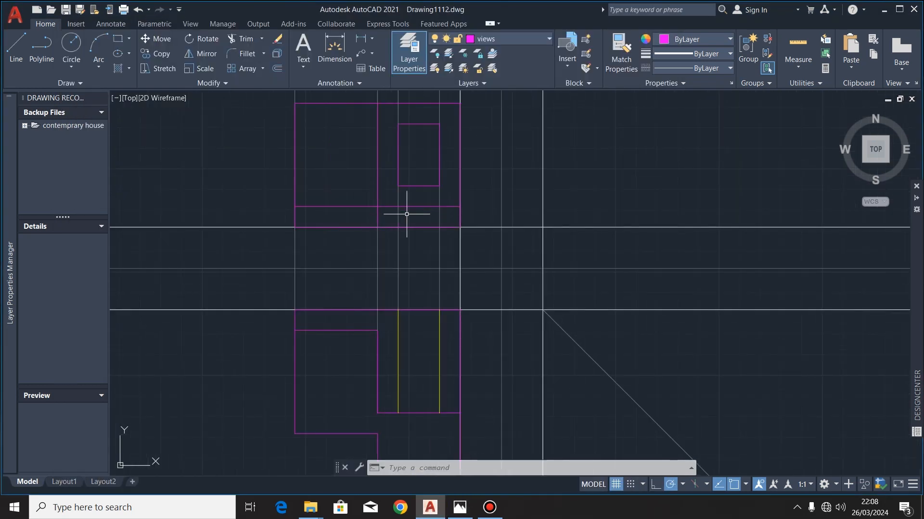
pyautogui.scroll(-3, 363, 206)
pyautogui.scroll(1, 381, 234)
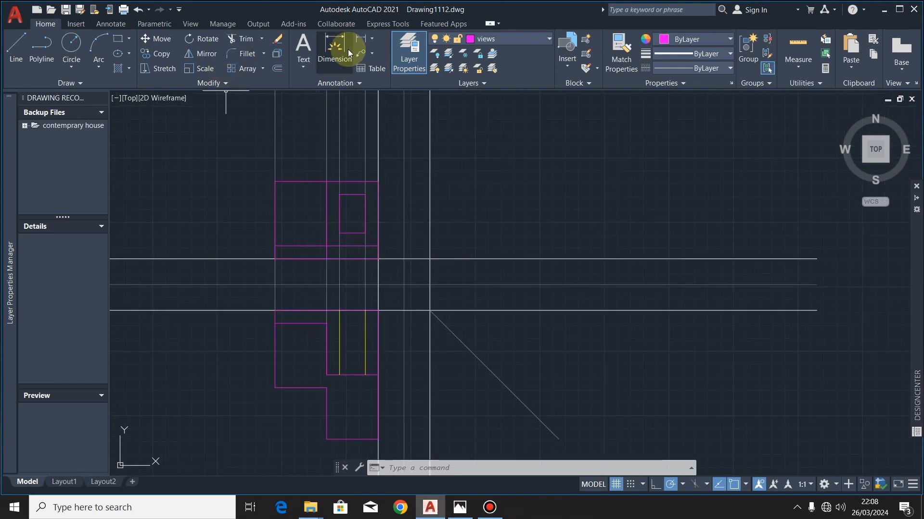
# Make the projection lines layer current and draw a horizontal projection line from the elevation's upper right corner past the vertical construction line
pyautogui.click(550, 38)
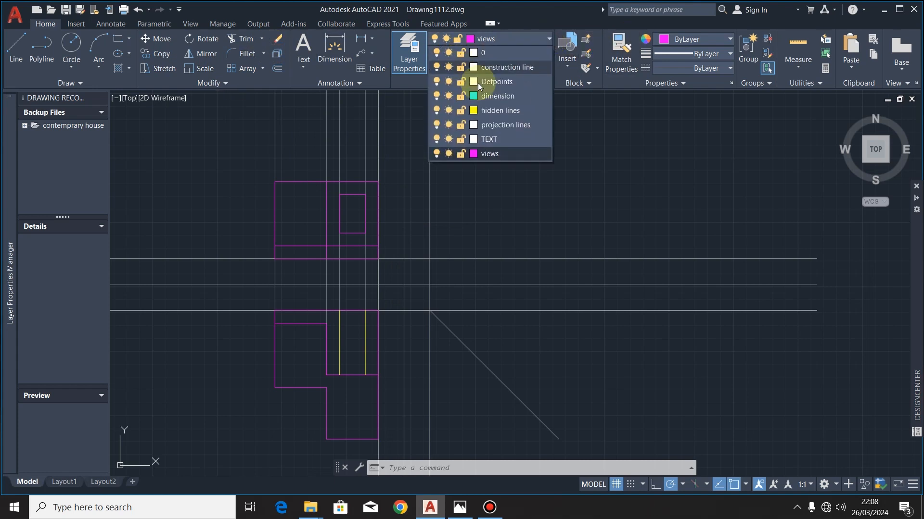
pyautogui.click(506, 126)
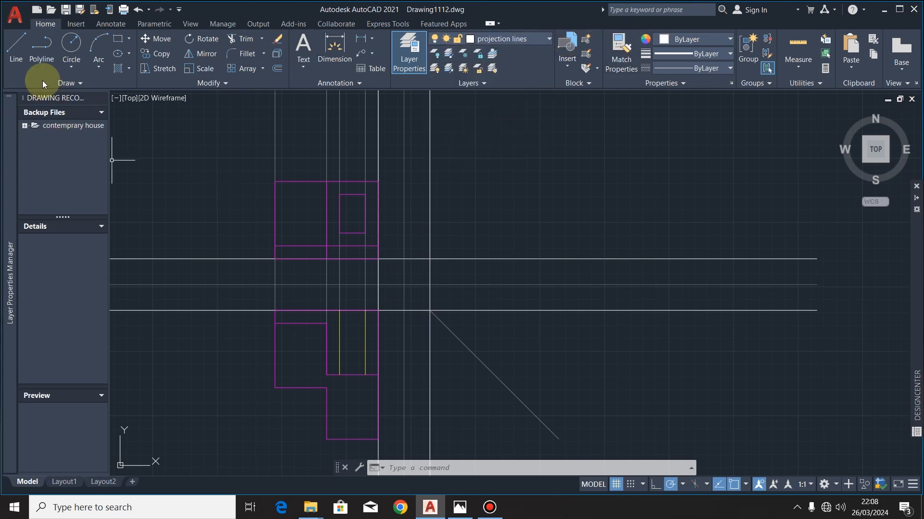
pyautogui.click(25, 66)
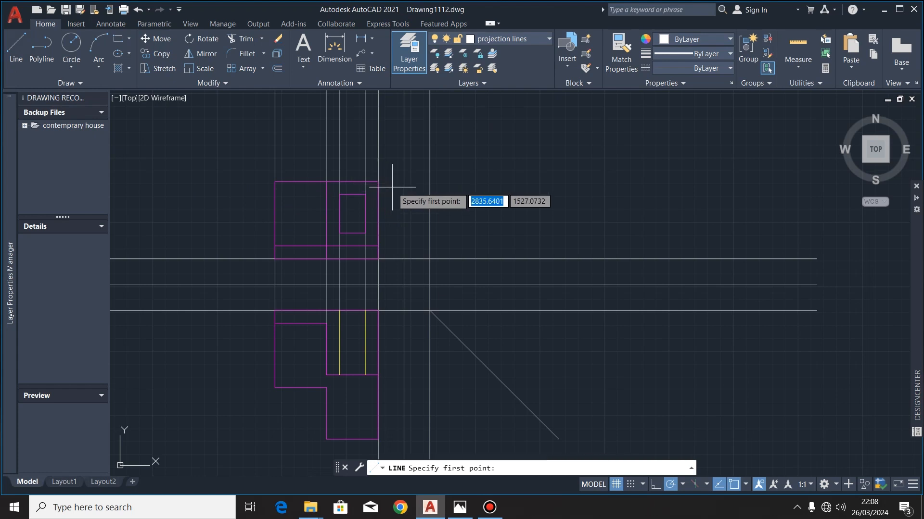
pyautogui.scroll(2, 390, 185)
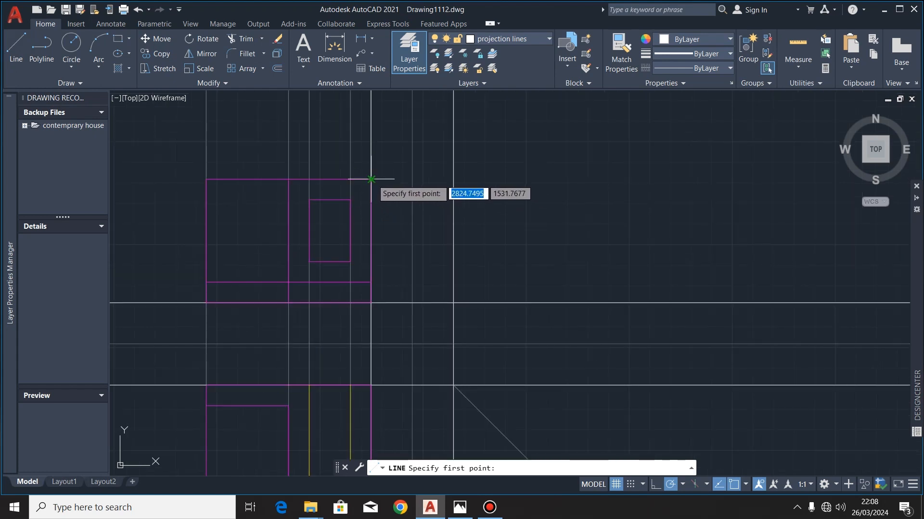
pyautogui.click(371, 179)
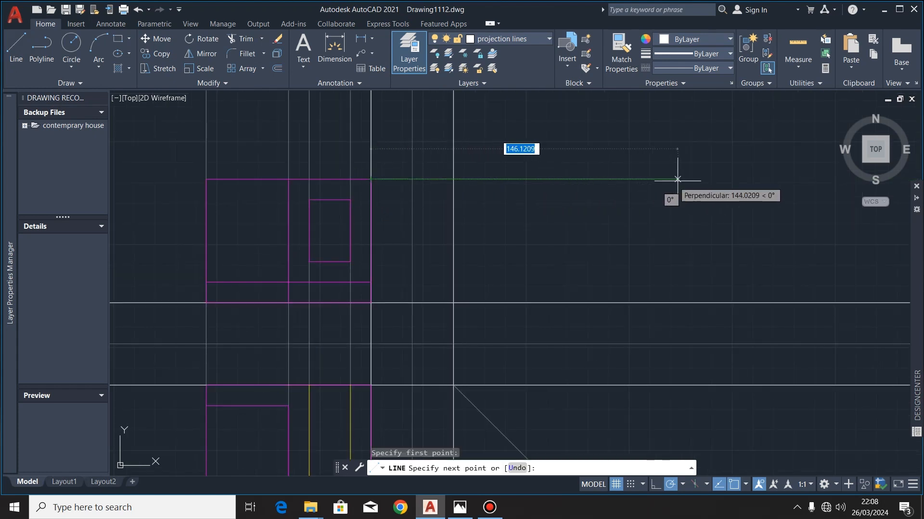
pyautogui.click(794, 179)
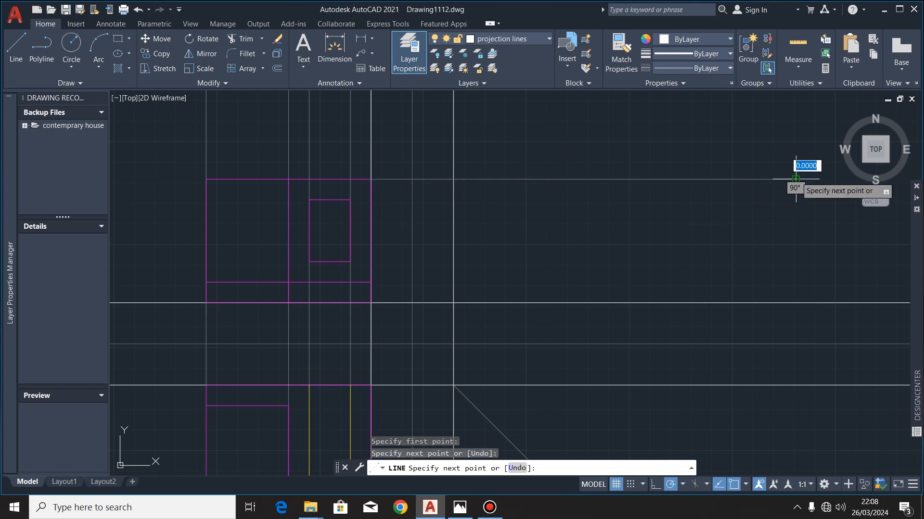
pyautogui.press('Escape')
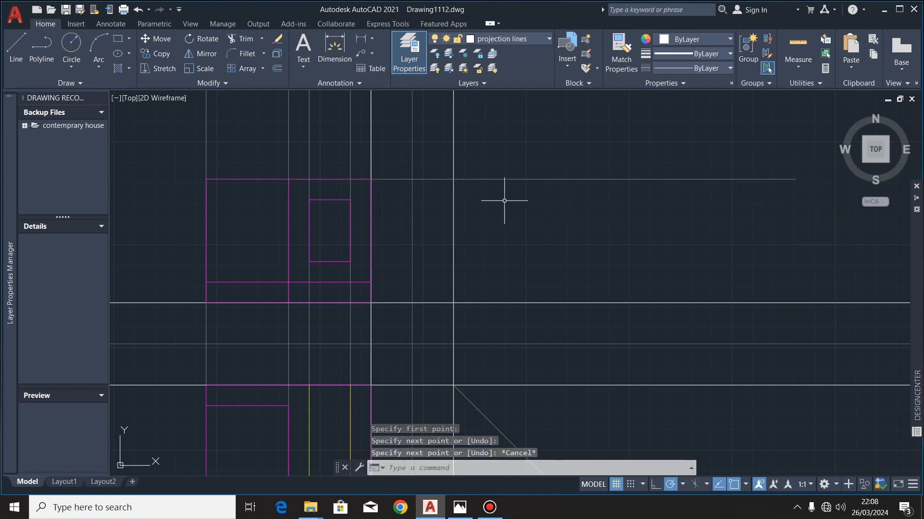
# Copy the new projection line from its corner to the inner horizontal line's right end and the window's lower and upper right corners
pyautogui.click(642, 160)
pyautogui.click(608, 198)
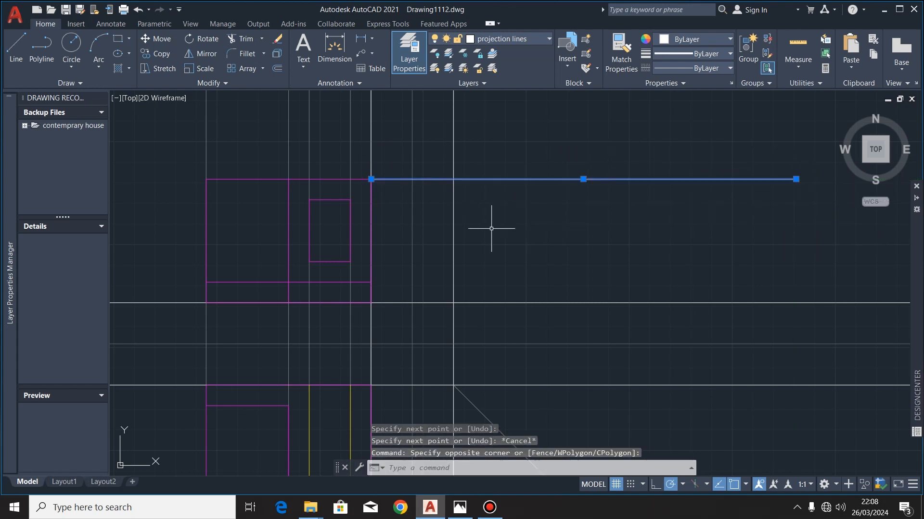
pyautogui.click(148, 55)
pyautogui.click(371, 179)
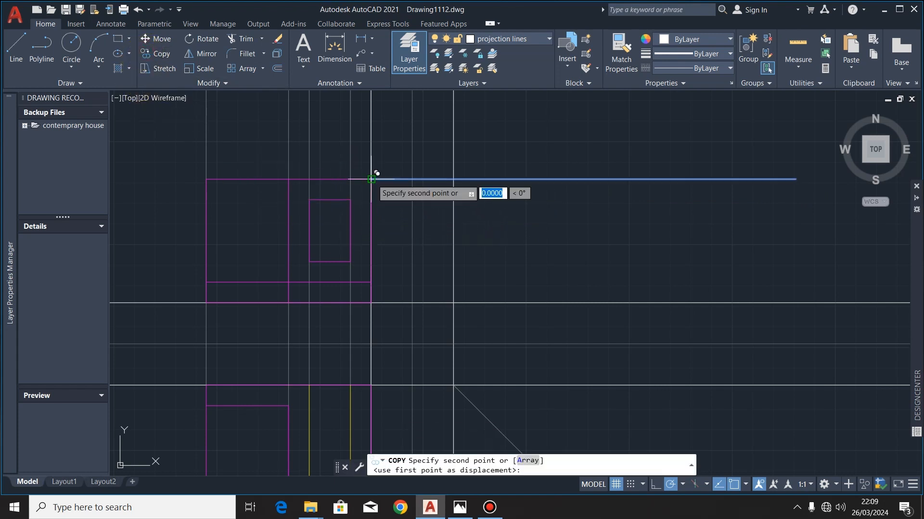
pyautogui.click(371, 282)
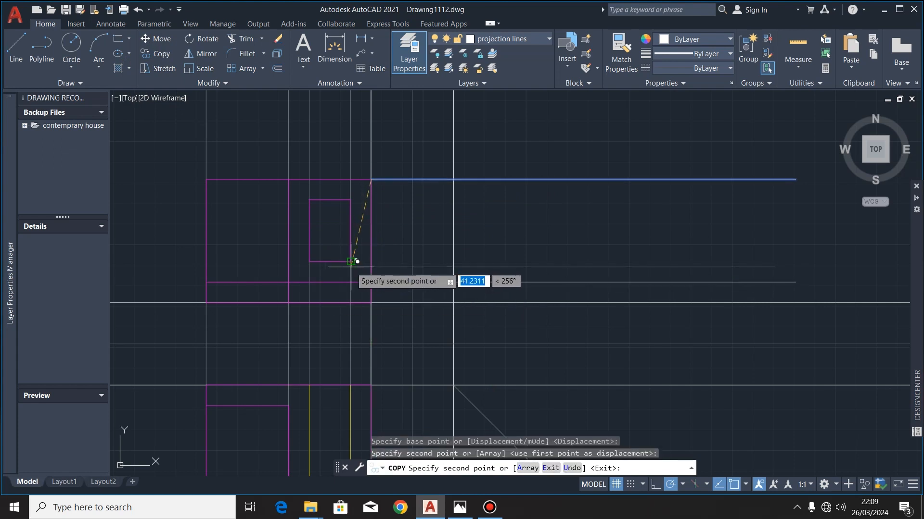
pyautogui.click(351, 200)
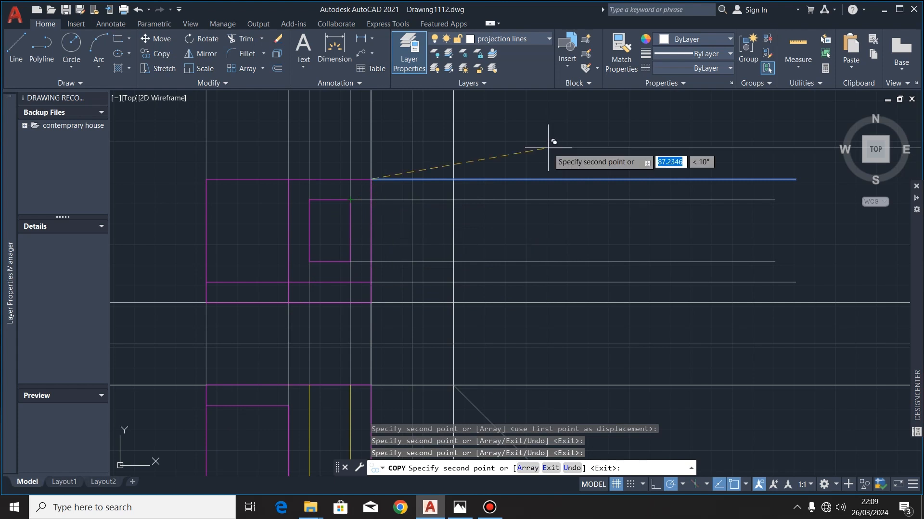
pyautogui.press('Escape')
# Copy the window's upper projection line from its left end to the right ends of the plan's two inner horizontal edges
pyautogui.scroll(-4, 529, 142)
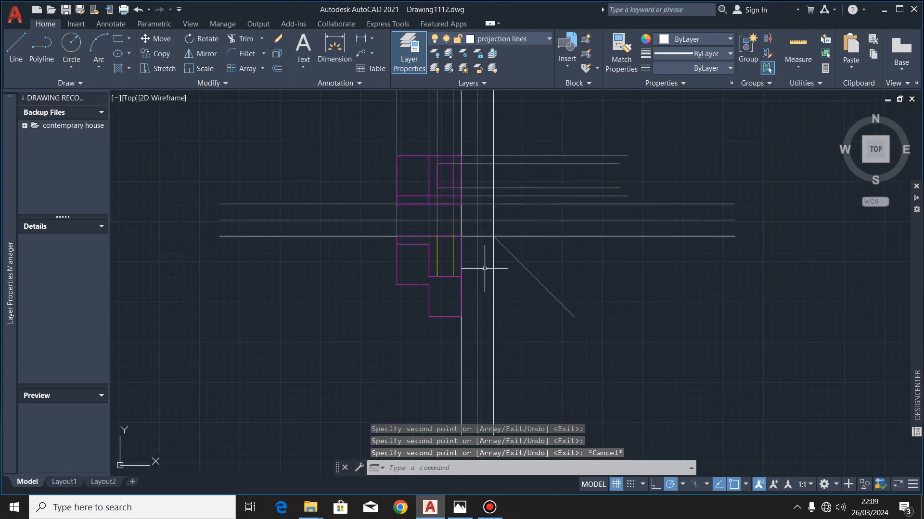
pyautogui.scroll(2, 535, 158)
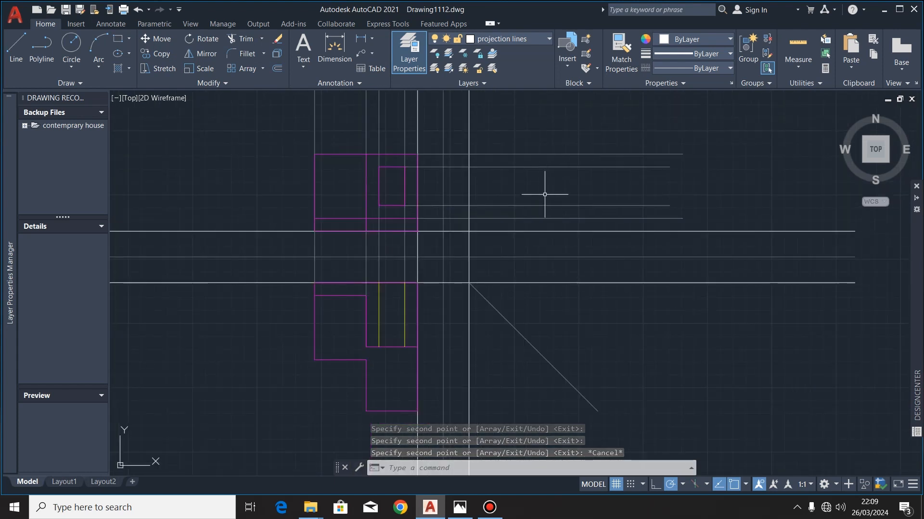
pyautogui.click(541, 160)
pyautogui.click(526, 176)
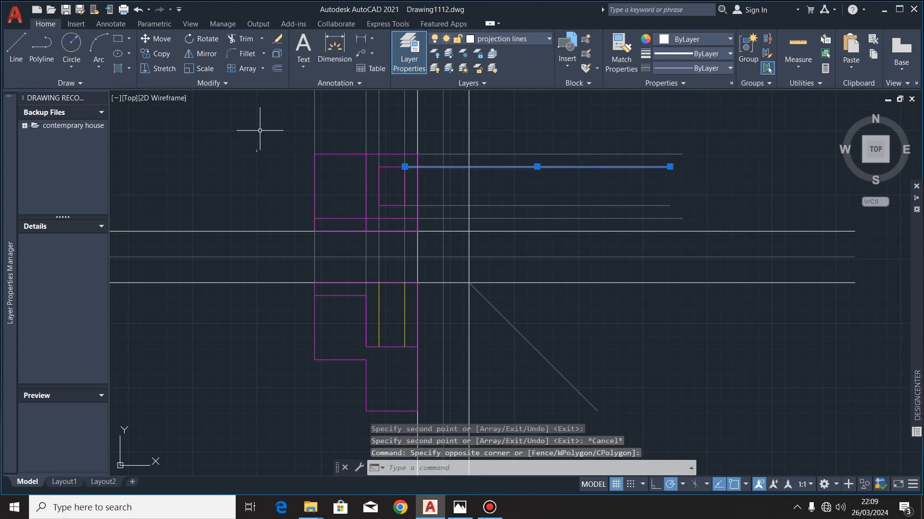
pyautogui.click(155, 53)
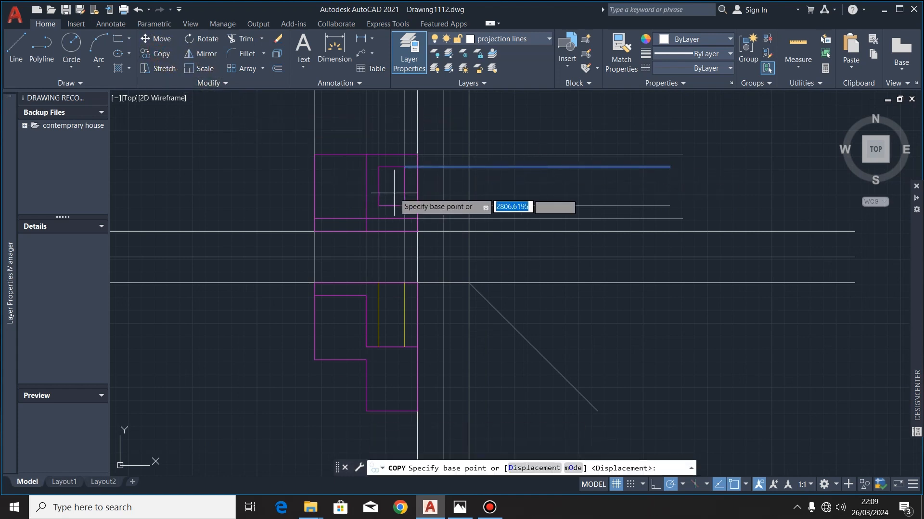
pyautogui.click(404, 167)
pyautogui.scroll(2, 423, 334)
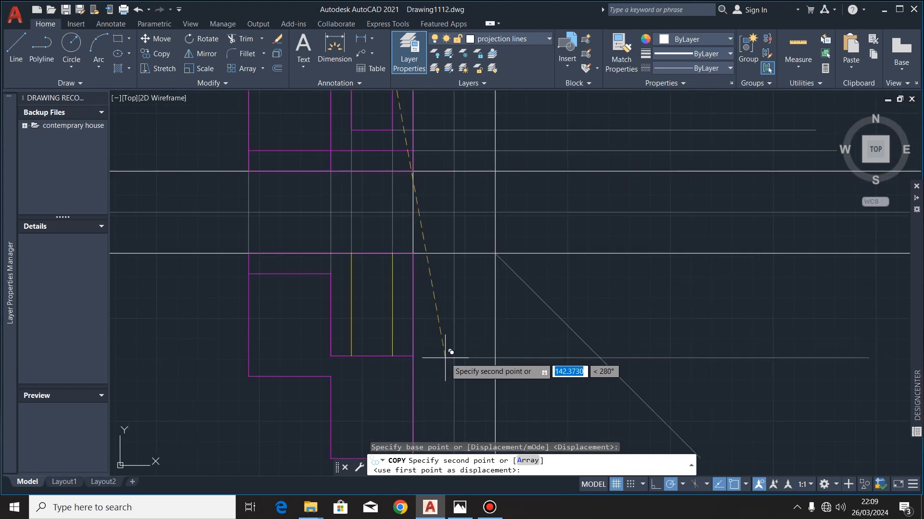
pyautogui.click(418, 350)
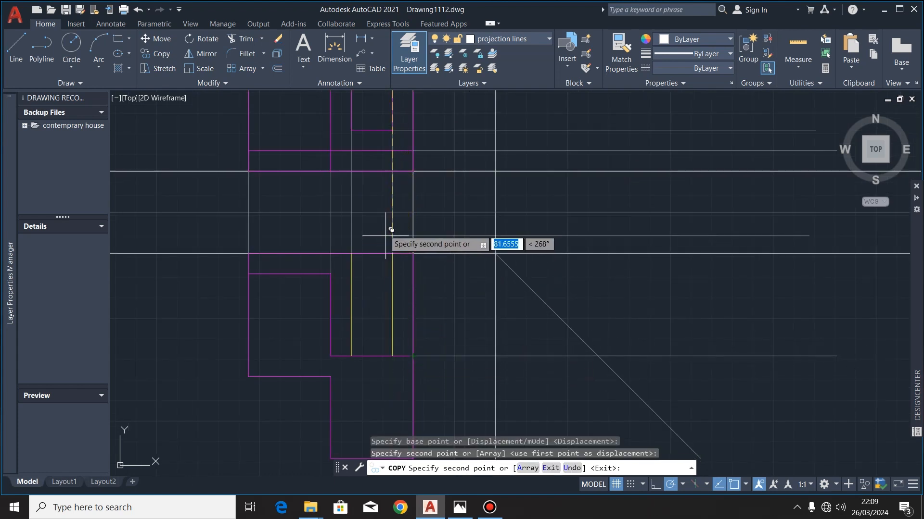
pyautogui.scroll(-2, 388, 231)
pyautogui.scroll(4, 353, 257)
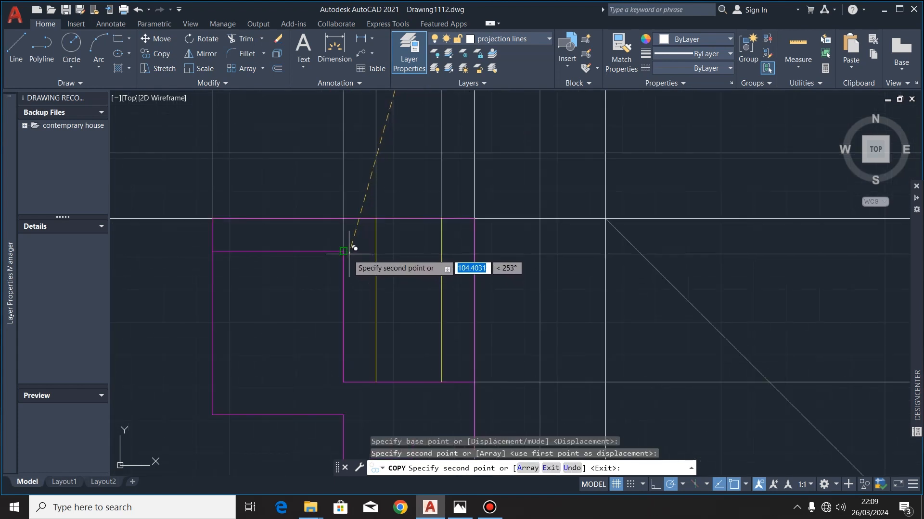
pyautogui.click(289, 251)
# Place further copies of the projection line at the plan's lower right corner and at the inner corner of its lower step
pyautogui.scroll(-3, 252, 225)
pyautogui.scroll(2, 306, 302)
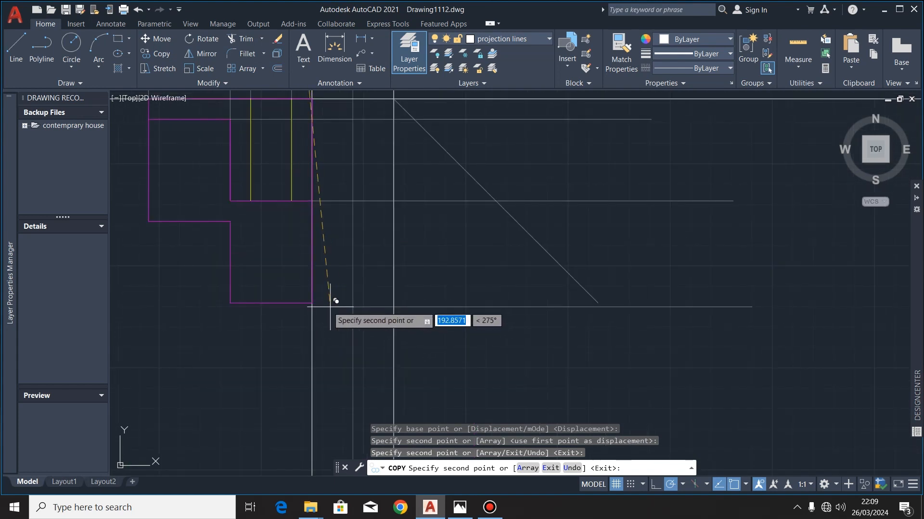
pyautogui.click(311, 303)
pyautogui.click(236, 226)
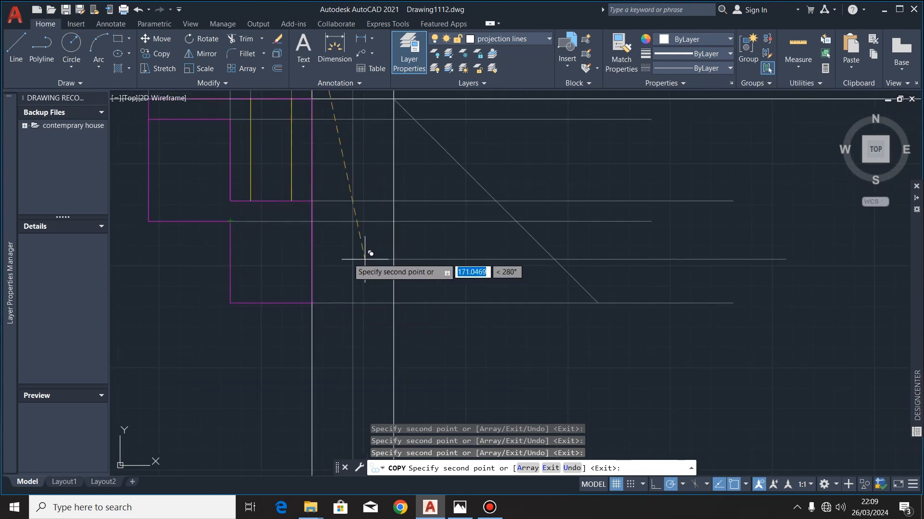
pyautogui.scroll(4, 227, 221)
pyautogui.scroll(-2, 269, 250)
pyautogui.scroll(-3, 268, 250)
pyautogui.scroll(-2, 399, 306)
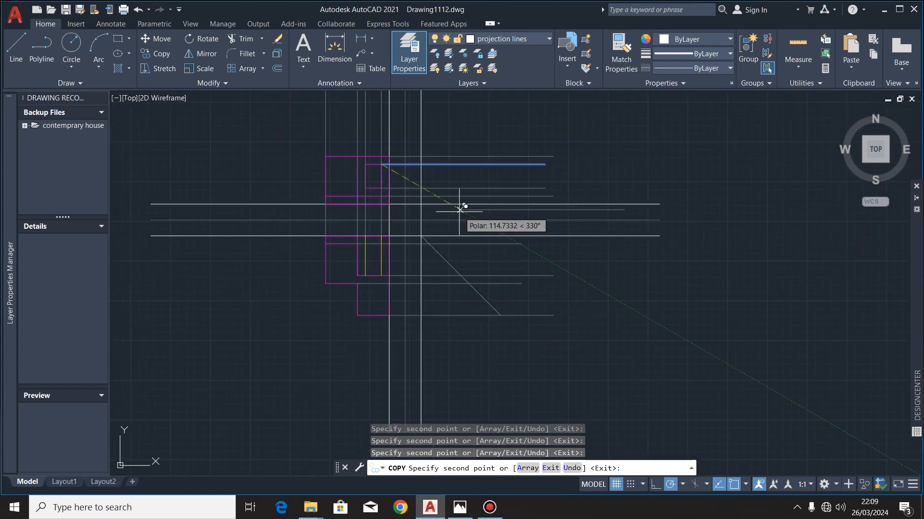
pyautogui.press('Escape')
# Draw a vertical projection line from the diagonal's crossing with the plan's uppermost copied projection line up past the elevation's horizontal projections
pyautogui.moveTo(487, 252); pyautogui.dragTo(466, 289, button='middle')
pyautogui.scroll(2, 476, 137)
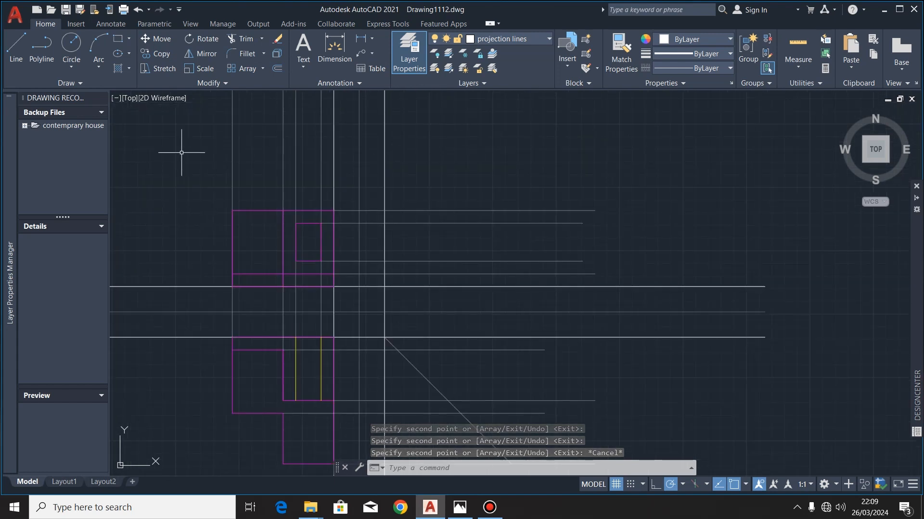
pyautogui.press('l')
pyautogui.press('Return')
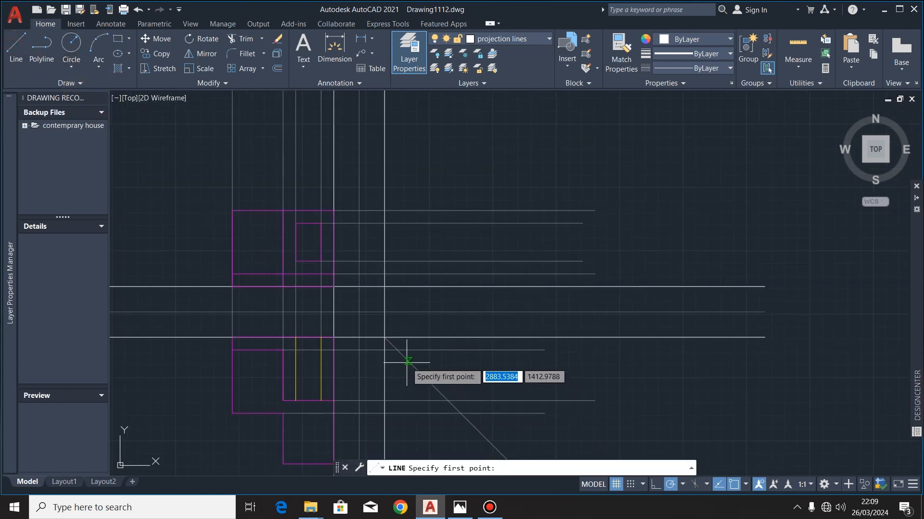
pyautogui.scroll(4, 399, 358)
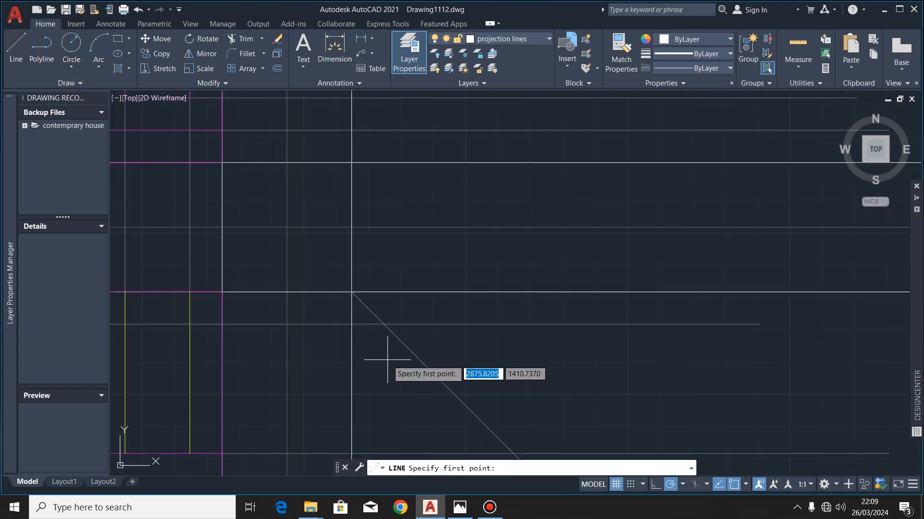
pyautogui.click(383, 325)
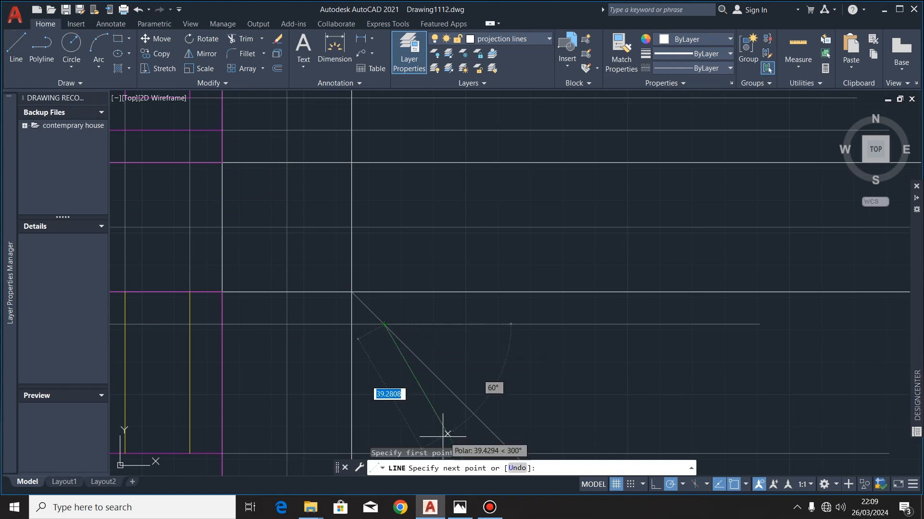
pyautogui.scroll(-4, 442, 444)
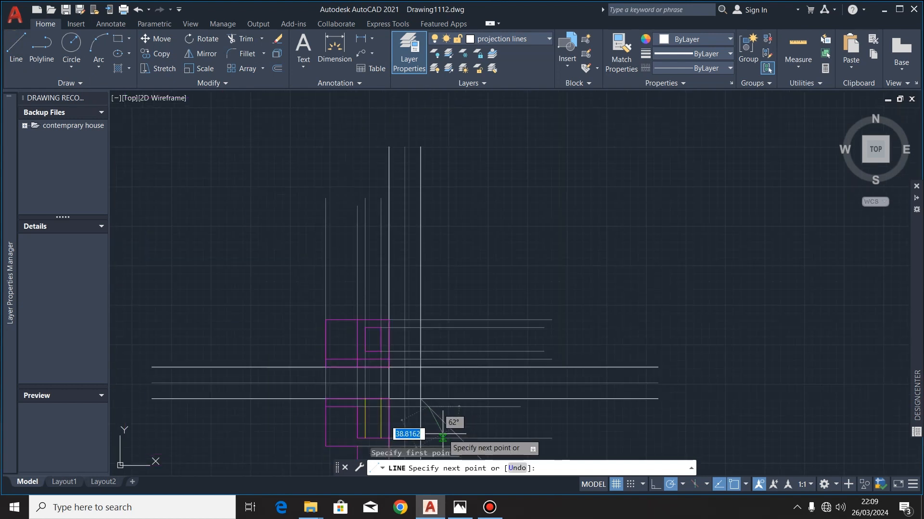
pyautogui.click(428, 204)
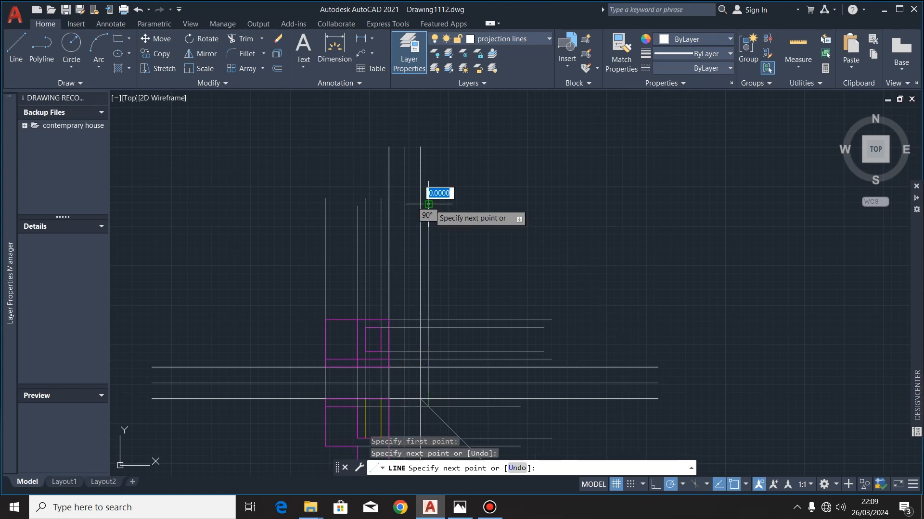
pyautogui.press('Escape')
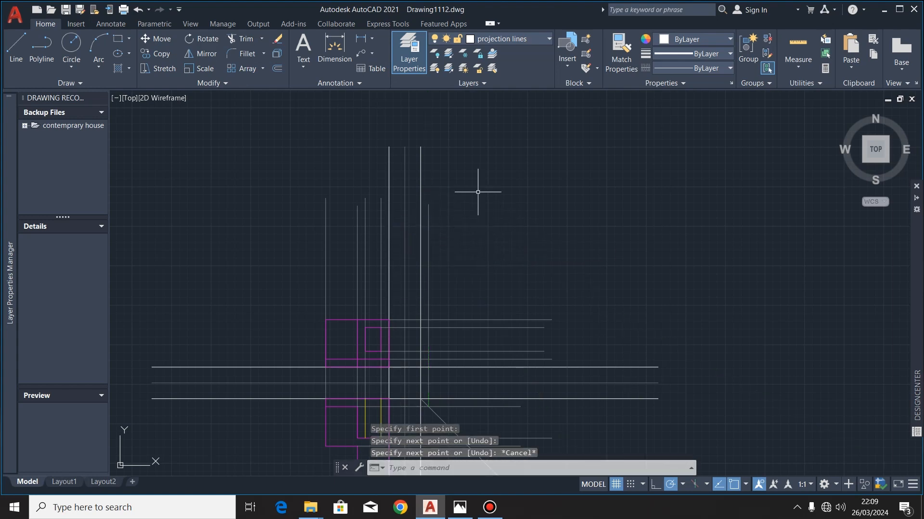
# Copy the vertical projection line from its lower end to the next two crossings of the diagonal with the plan's horizontal projection lines
pyautogui.scroll(-4, 463, 162)
pyautogui.scroll(5, 459, 239)
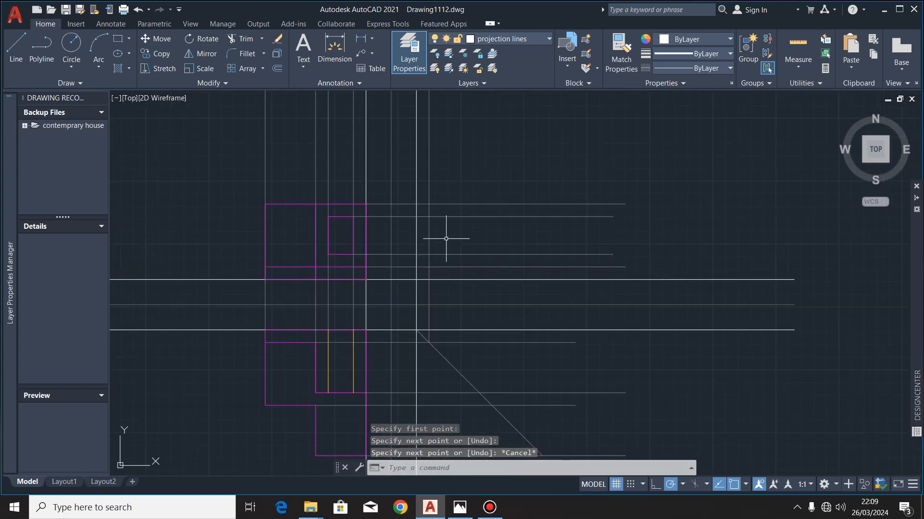
pyautogui.click(440, 239)
pyautogui.click(414, 241)
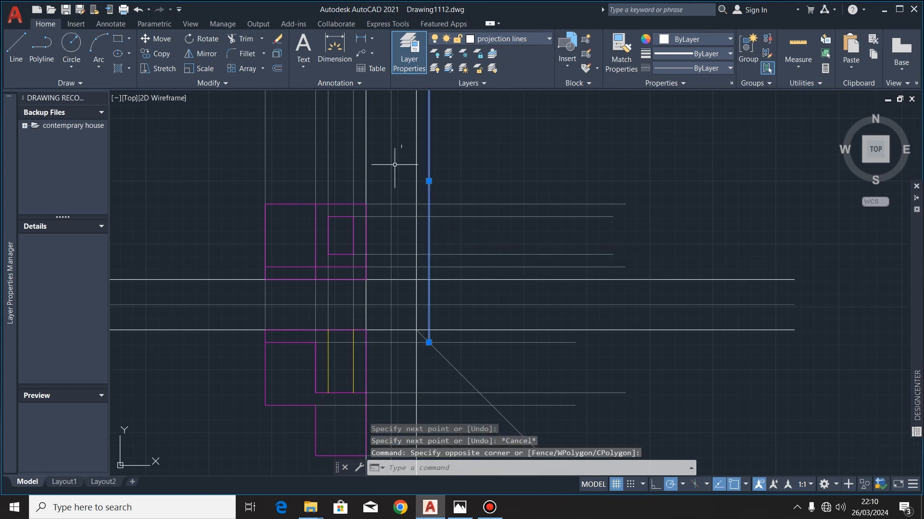
pyautogui.click(152, 55)
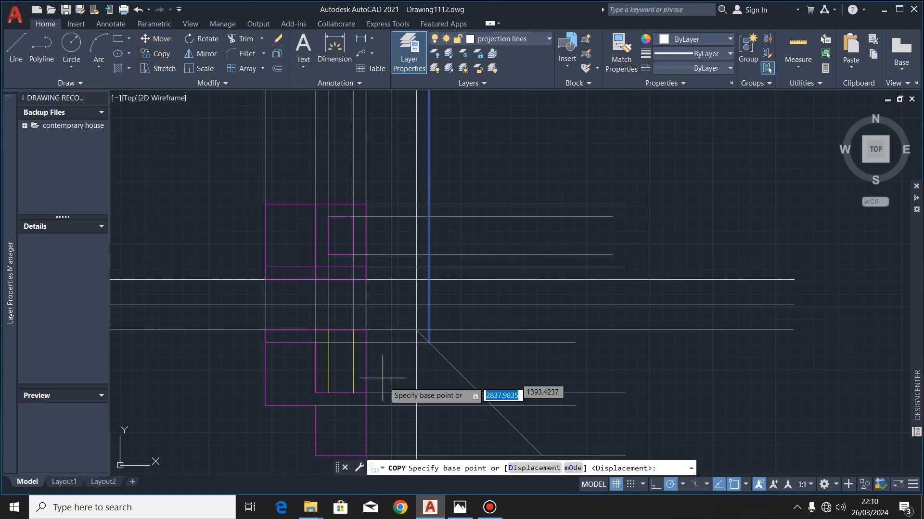
pyautogui.scroll(3, 413, 377)
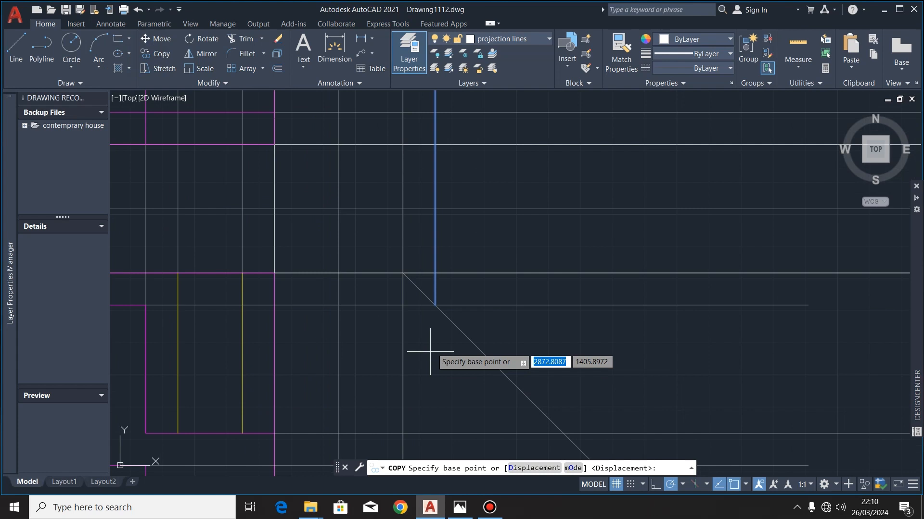
pyautogui.click(434, 305)
pyautogui.scroll(-2, 409, 221)
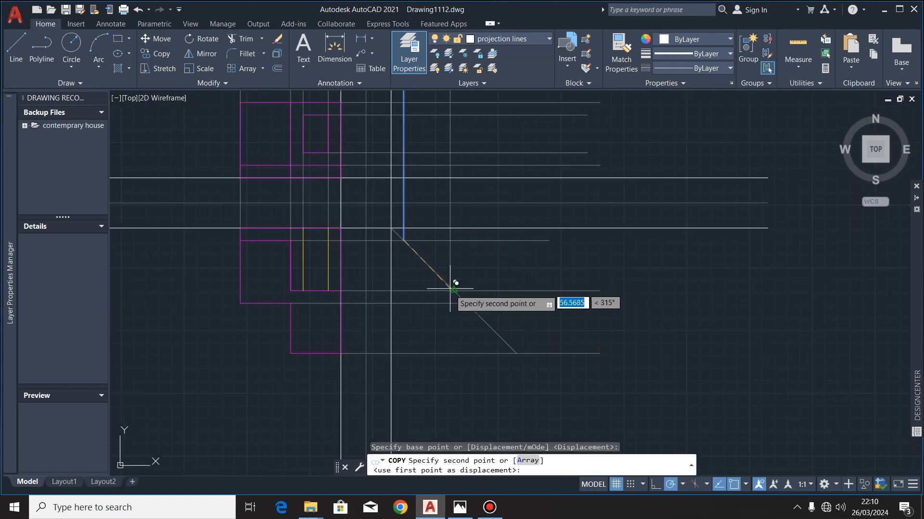
pyautogui.scroll(3, 459, 296)
pyautogui.click(463, 267)
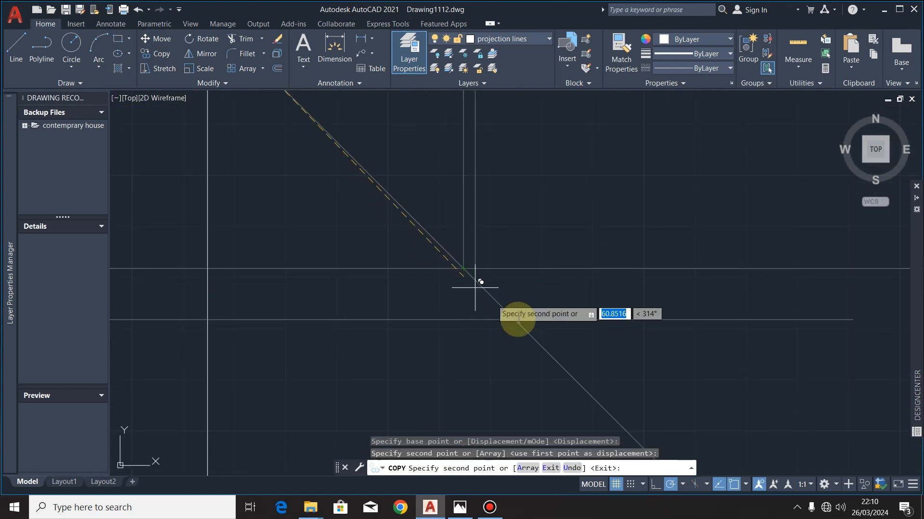
pyautogui.click(514, 319)
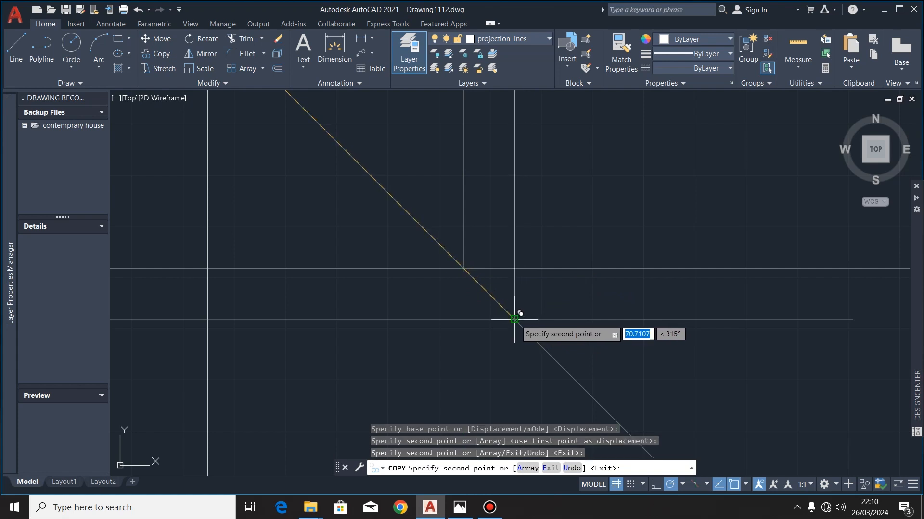
# Place a last copy of the vertical projection line at the diagonal's lower end on the plan's bottom projection line
pyautogui.scroll(-2, 532, 241)
pyautogui.scroll(3, 510, 279)
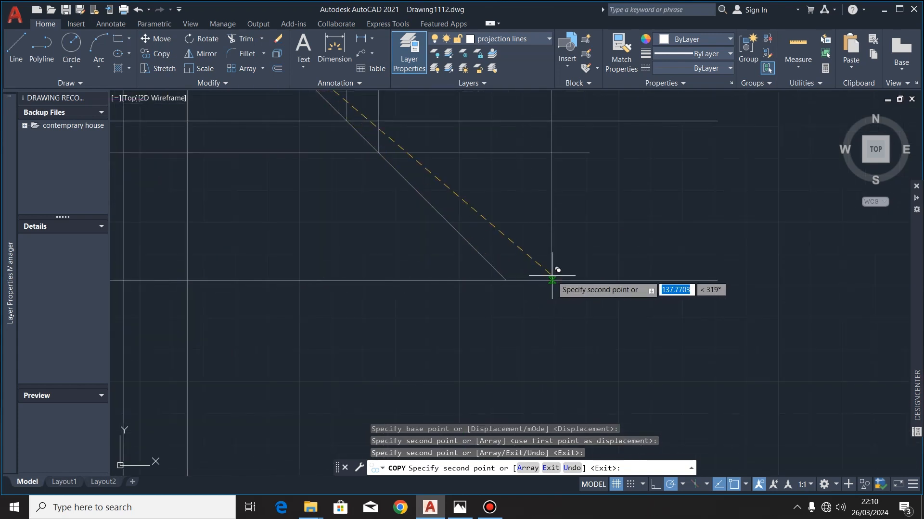
pyautogui.scroll(3, 424, 306)
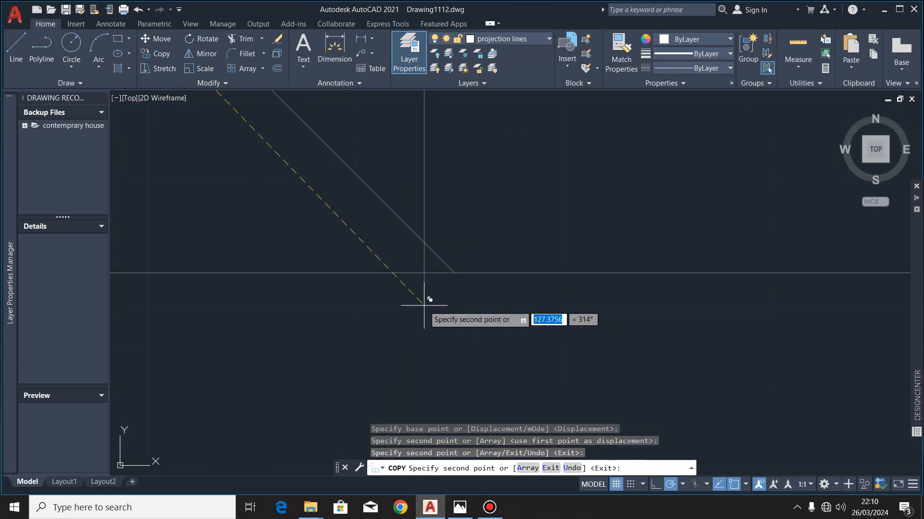
pyautogui.click(472, 254)
pyautogui.scroll(-4, 547, 320)
pyautogui.scroll(-4, 568, 321)
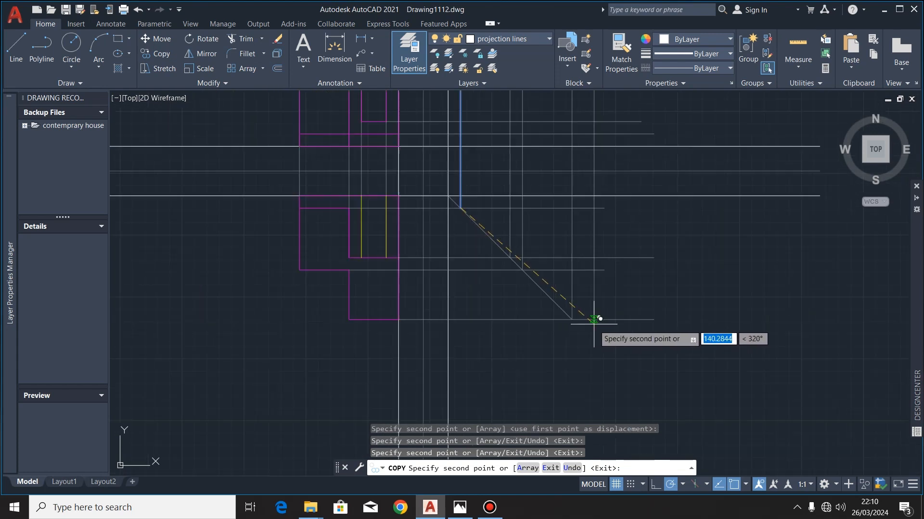
pyautogui.scroll(2, 643, 210)
pyautogui.scroll(-4, 614, 320)
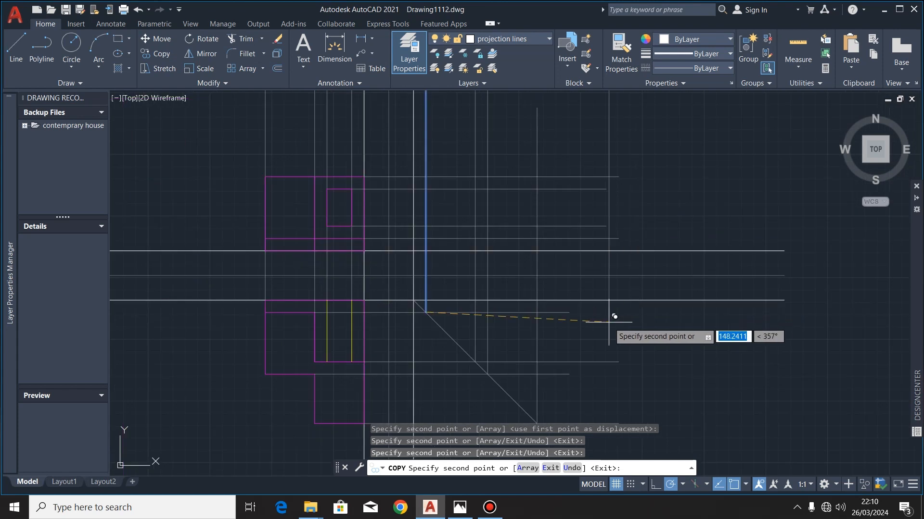
pyautogui.press('Escape')
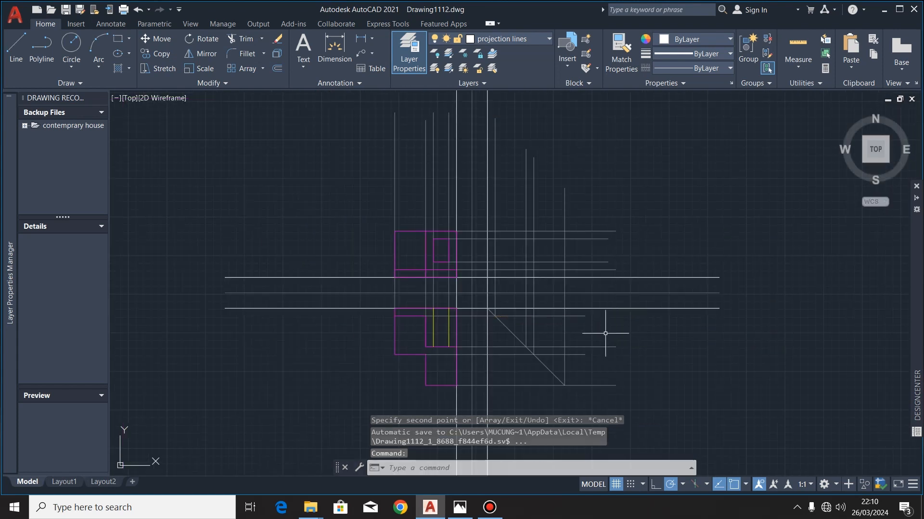
# Compare the projected side-view grid in AutoCAD with the dimensioned isometric reference picture in Photos
pyautogui.scroll(2, 589, 247)
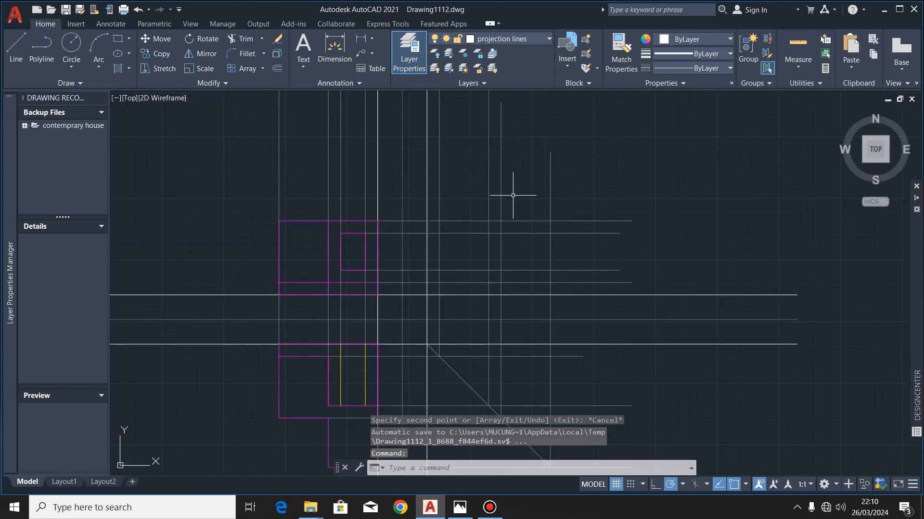
pyautogui.scroll(-2, 508, 198)
pyautogui.scroll(2, 513, 233)
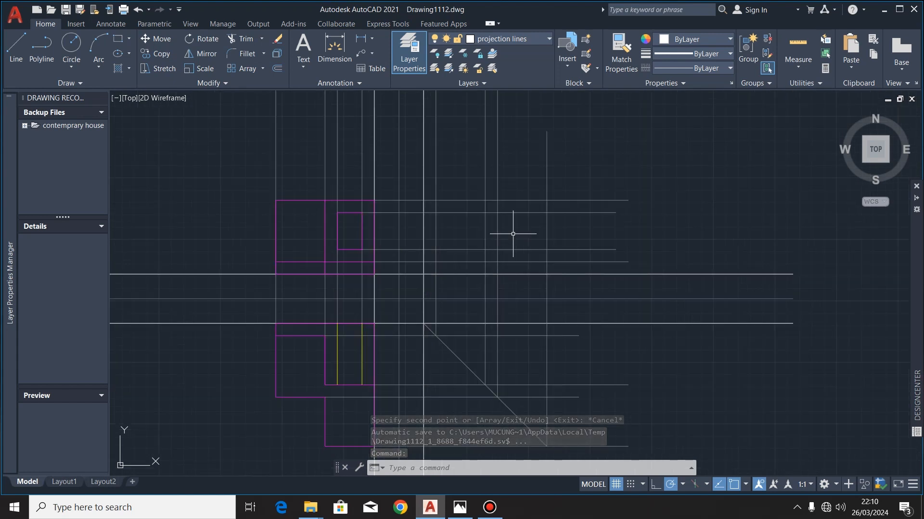
pyautogui.click(455, 510)
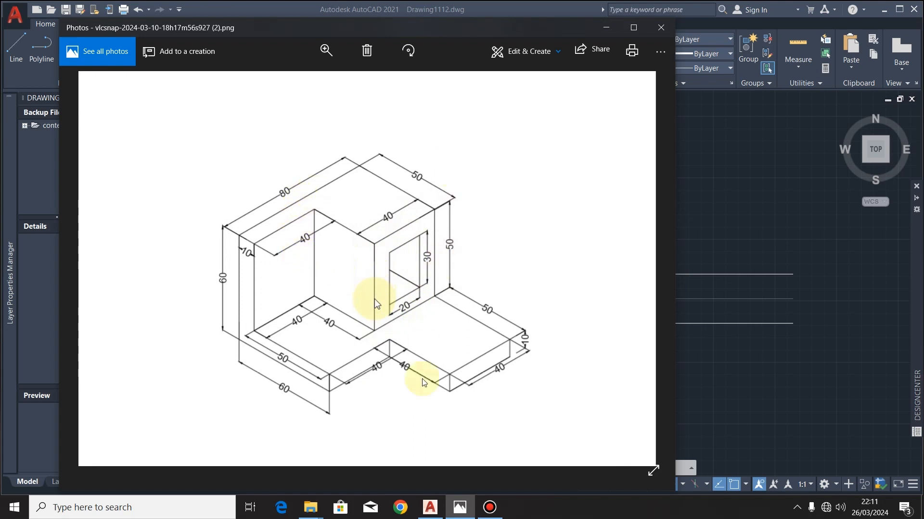
pyautogui.moveTo(434, 510)
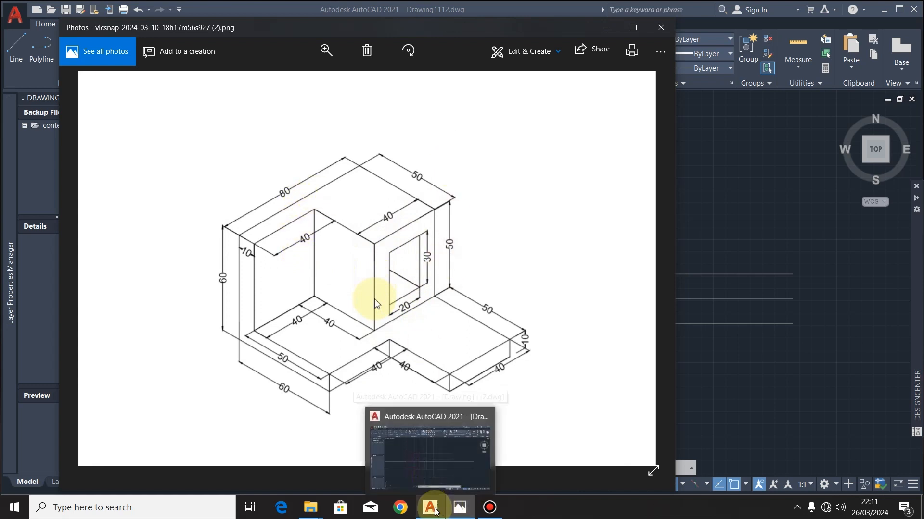
pyautogui.click(434, 510)
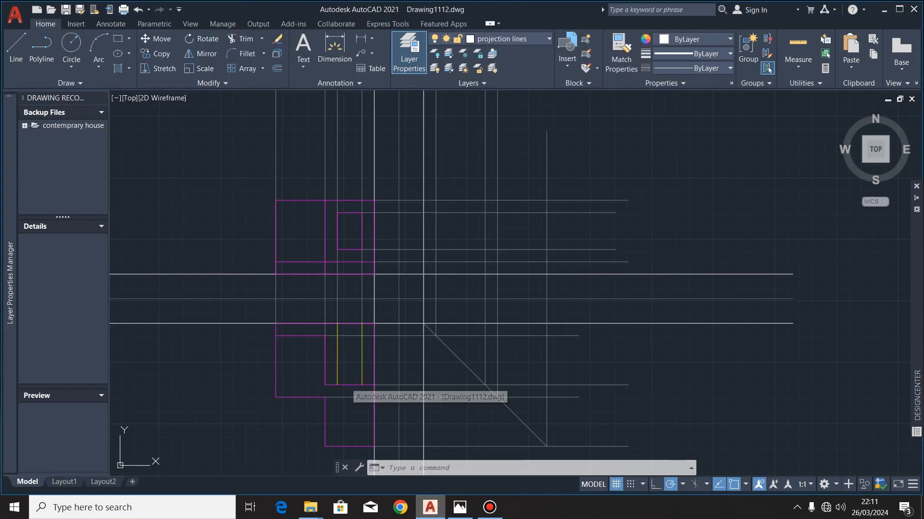
pyautogui.click(458, 508)
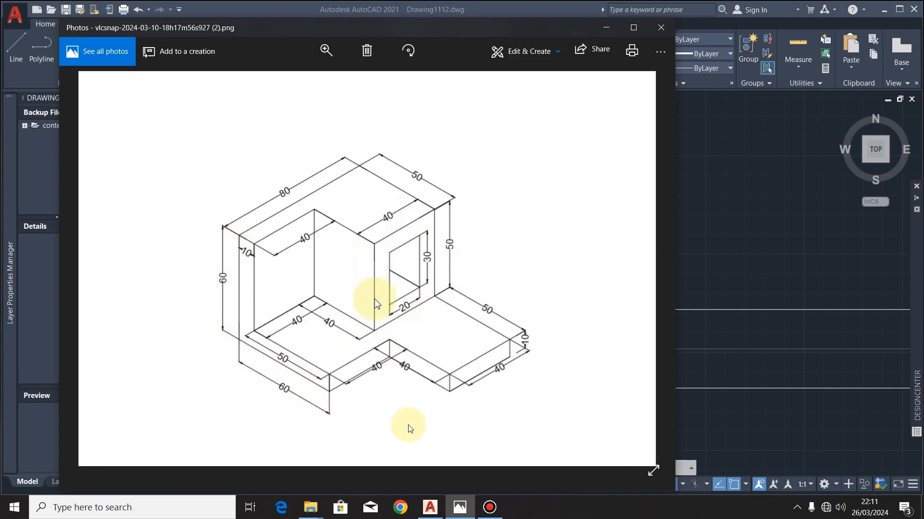
# Back in AutoCAD, make the views layer current and draw the 100 by 60 side-view outline rectangle between the outermost projection-line crossings
pyautogui.click(433, 510)
pyautogui.click(548, 38)
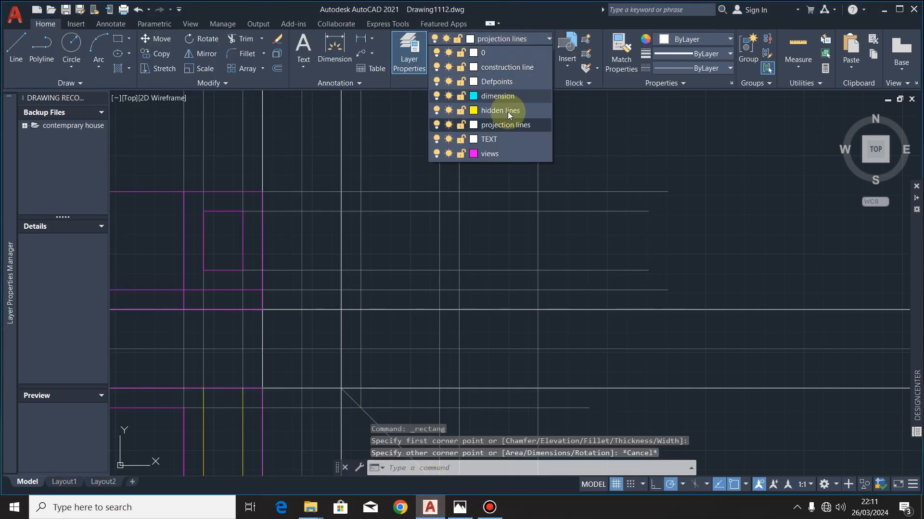
pyautogui.click(496, 153)
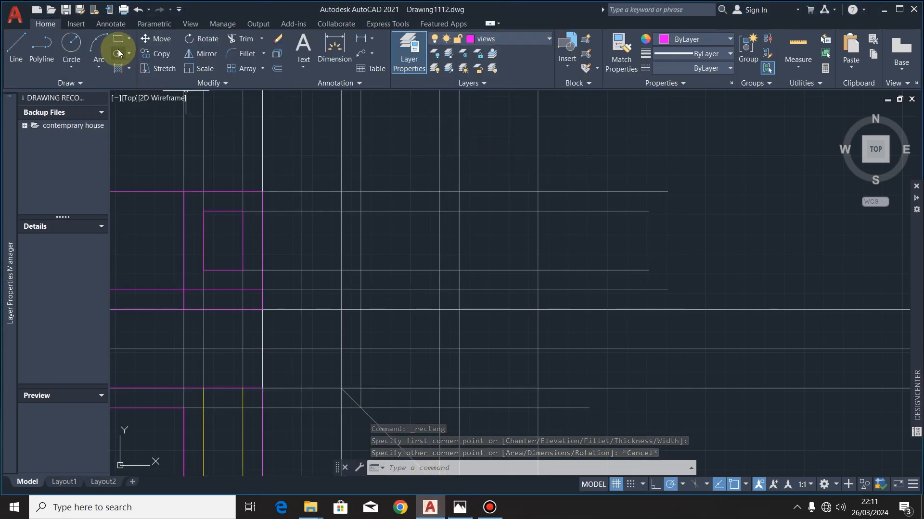
pyautogui.click(118, 38)
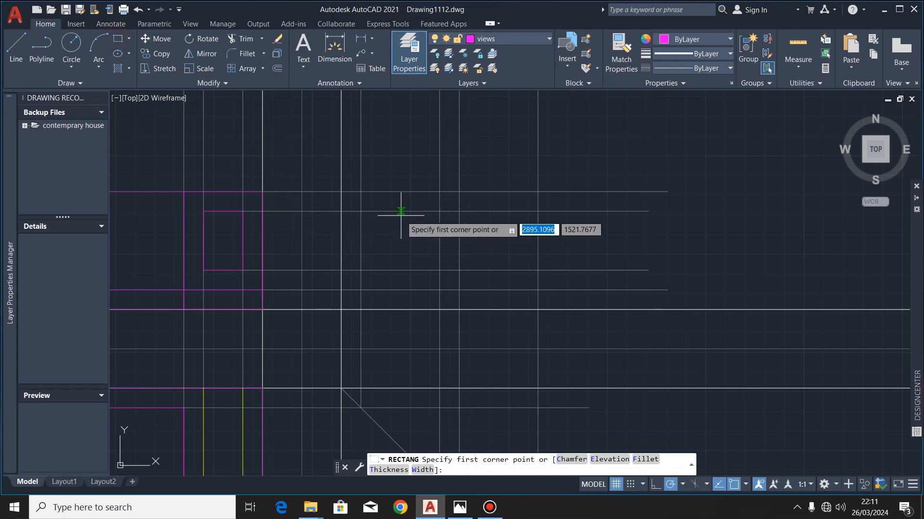
pyautogui.click(341, 191)
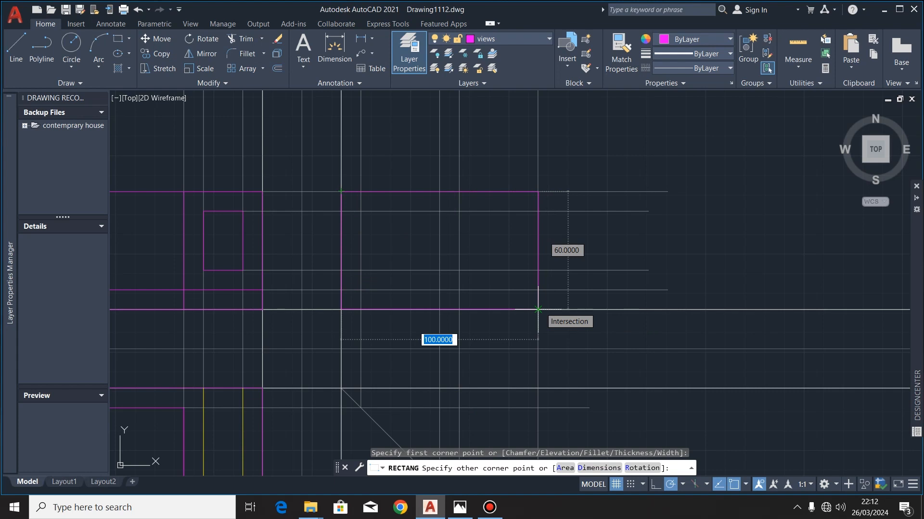
pyautogui.click(538, 310)
pyautogui.scroll(-3, 387, 182)
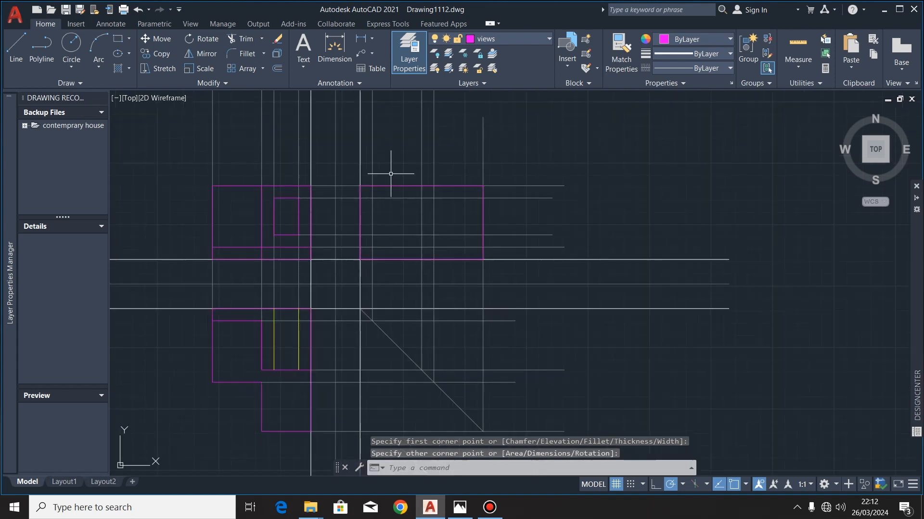
# Explode the side-view outline rectangle into separate lines
pyautogui.click(476, 175)
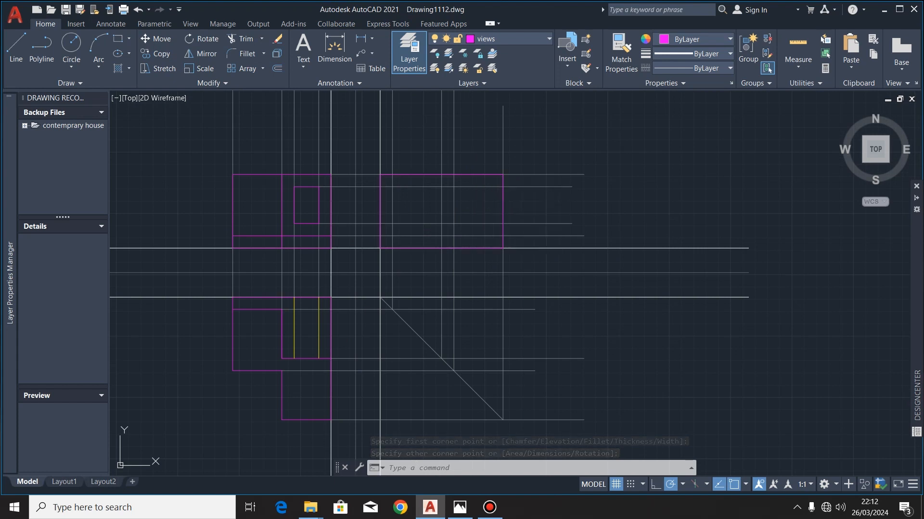
pyautogui.click(278, 53)
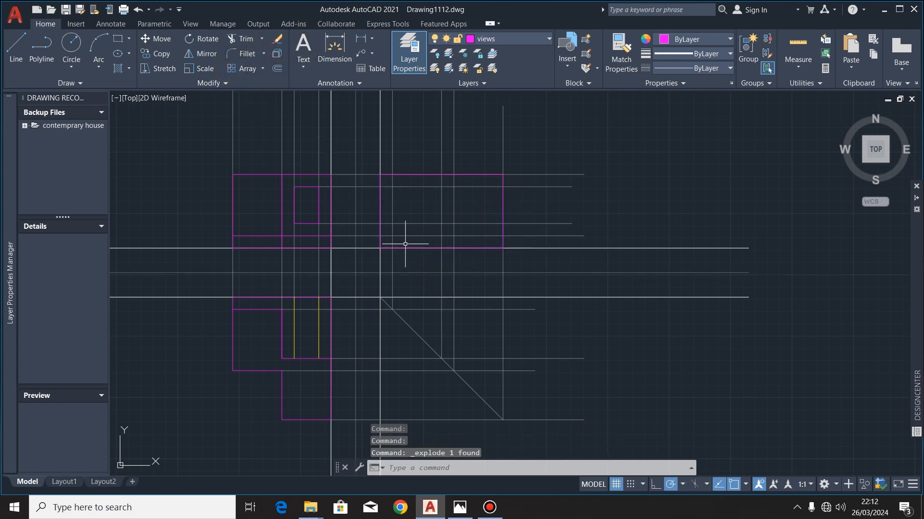
pyautogui.scroll(3, 412, 244)
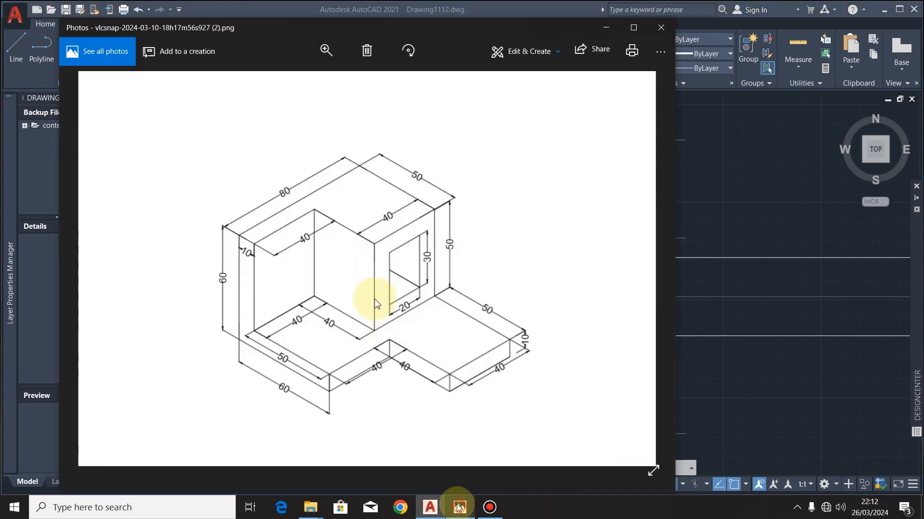
# Check the isometric reference in Photos, then copy the side view's left edge in AutoCAD onto the adjacent vertical projection line
pyautogui.click(459, 507)
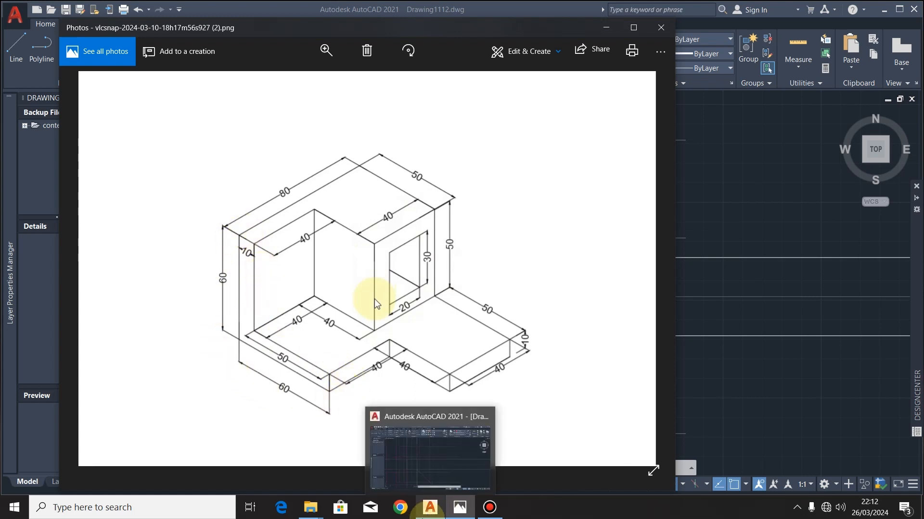
pyautogui.click(429, 507)
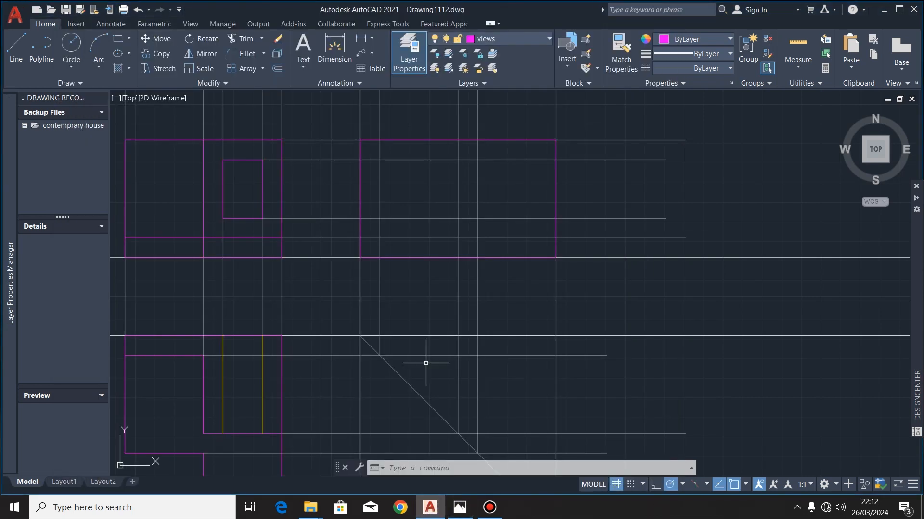
pyautogui.click(360, 187)
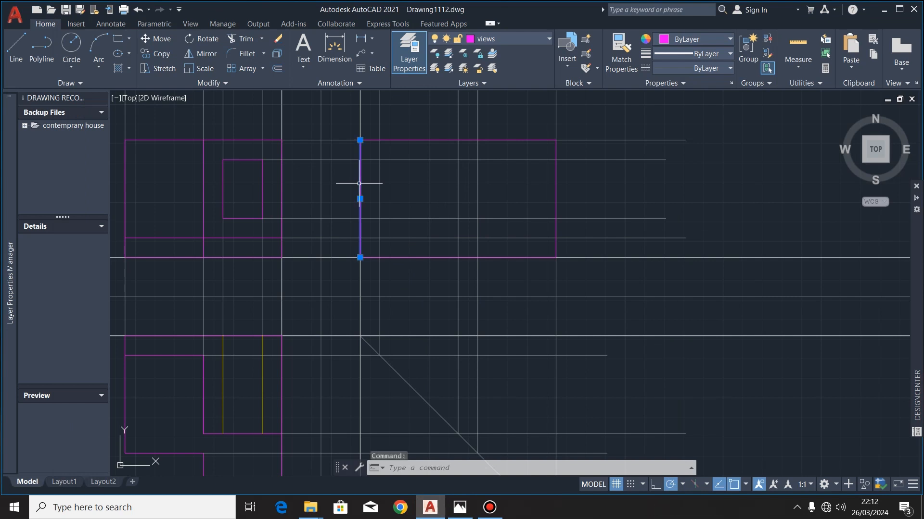
pyautogui.click(164, 54)
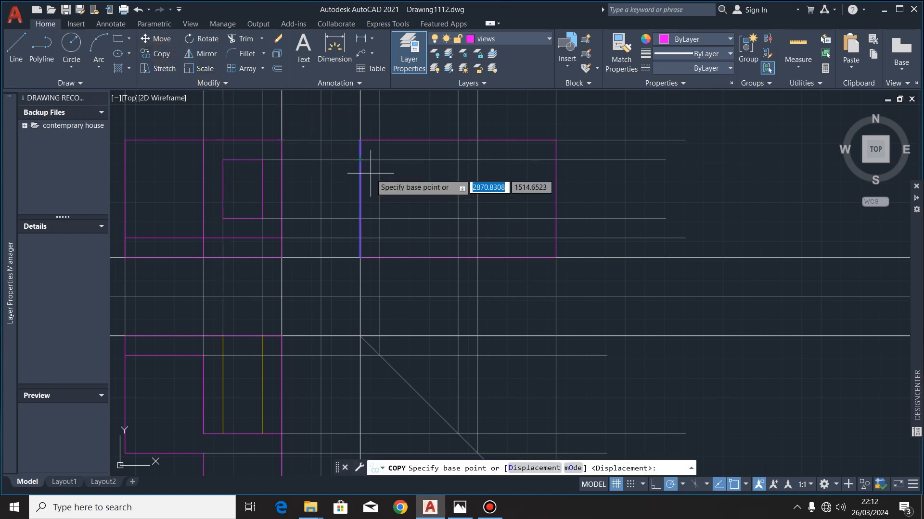
pyautogui.click(360, 140)
pyautogui.click(379, 140)
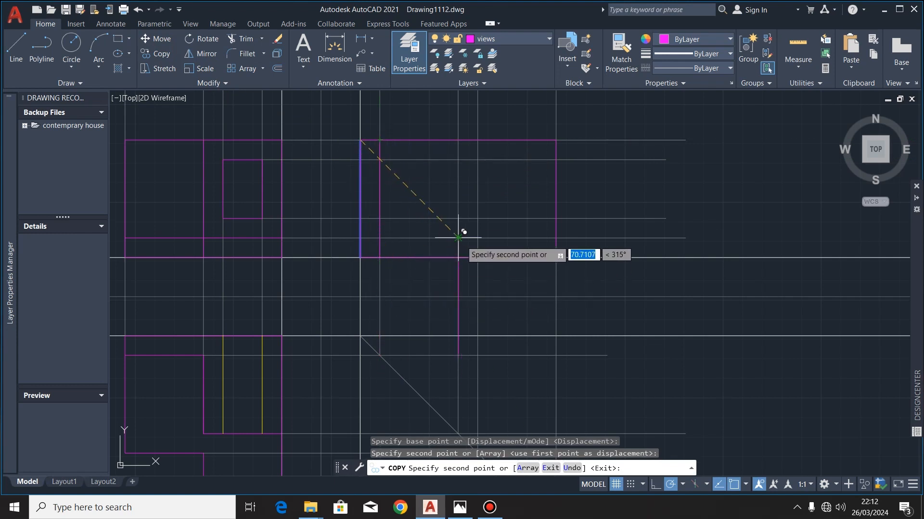
pyautogui.press('Escape')
pyautogui.scroll(-2, 450, 167)
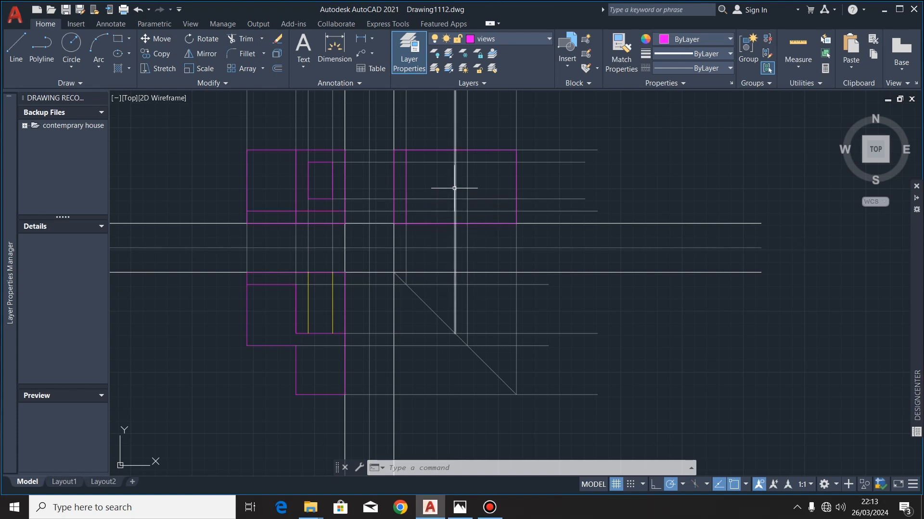
# Copy the side view's inner vertical line from its top end onto the next two vertical projection lines along the top edge
pyautogui.click(406, 176)
pyautogui.scroll(2, 472, 153)
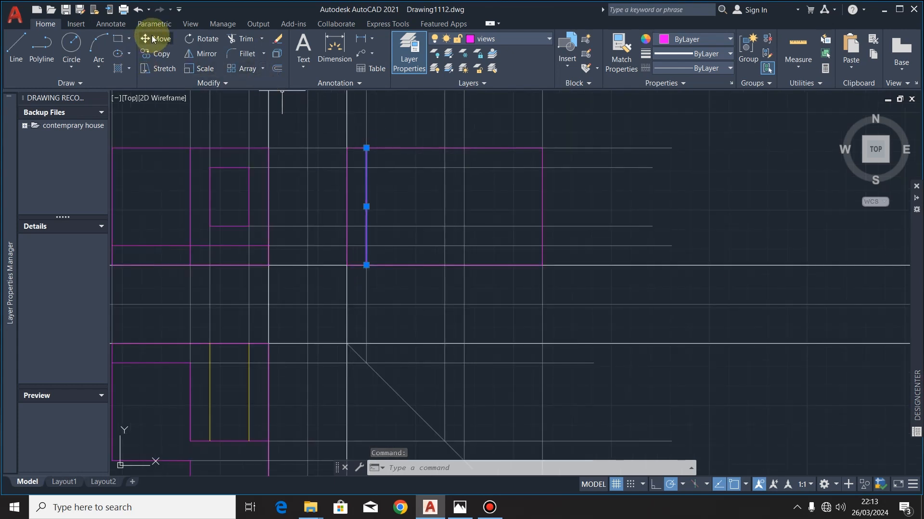
pyautogui.click(154, 54)
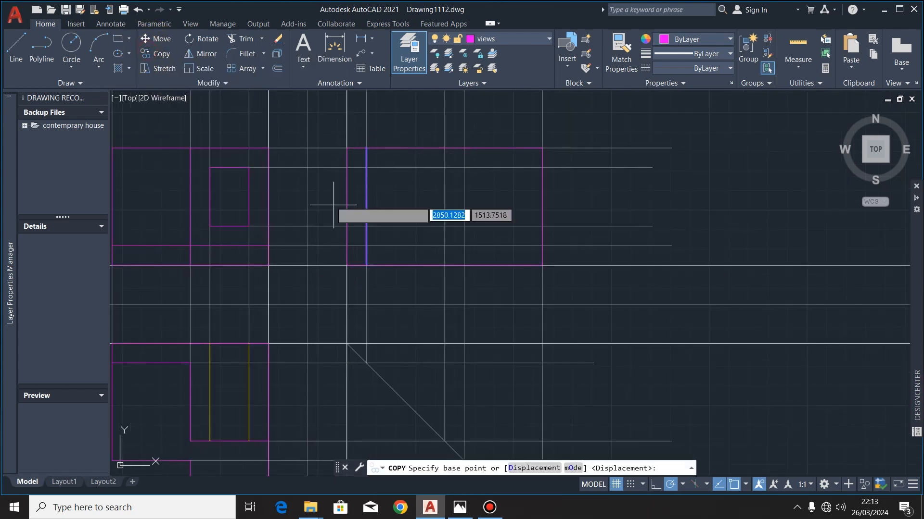
pyautogui.click(367, 148)
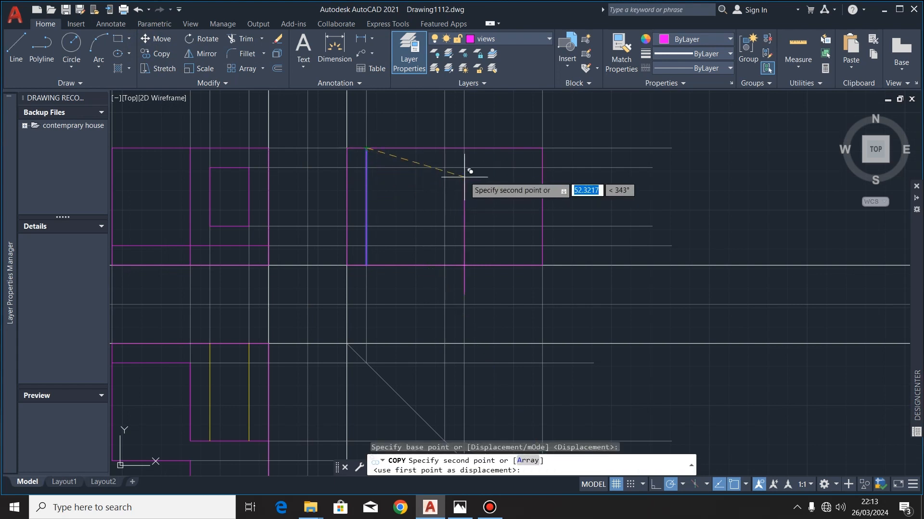
pyautogui.click(444, 148)
pyautogui.scroll(-2, 423, 116)
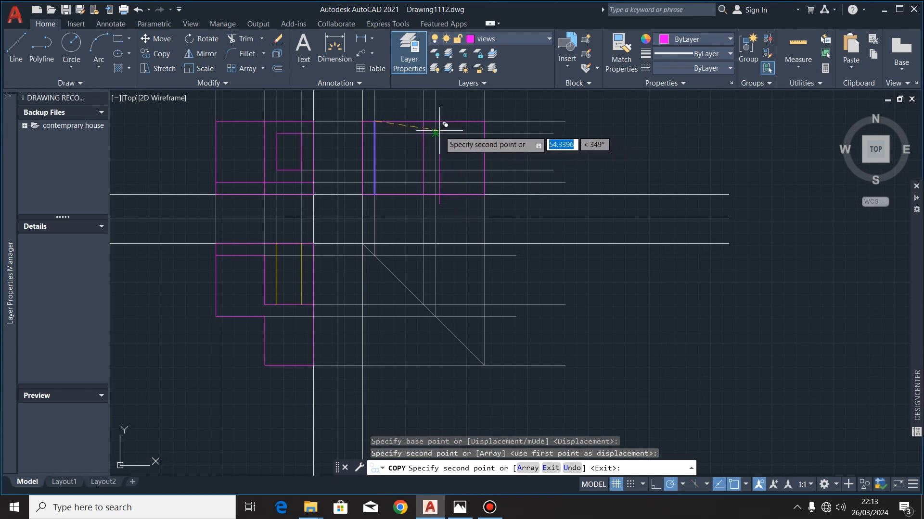
pyautogui.scroll(2, 439, 135)
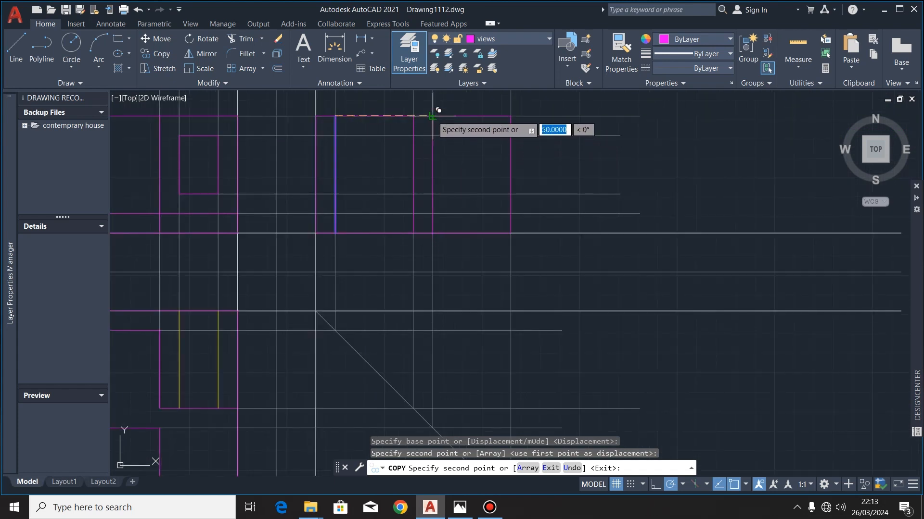
pyautogui.click(432, 116)
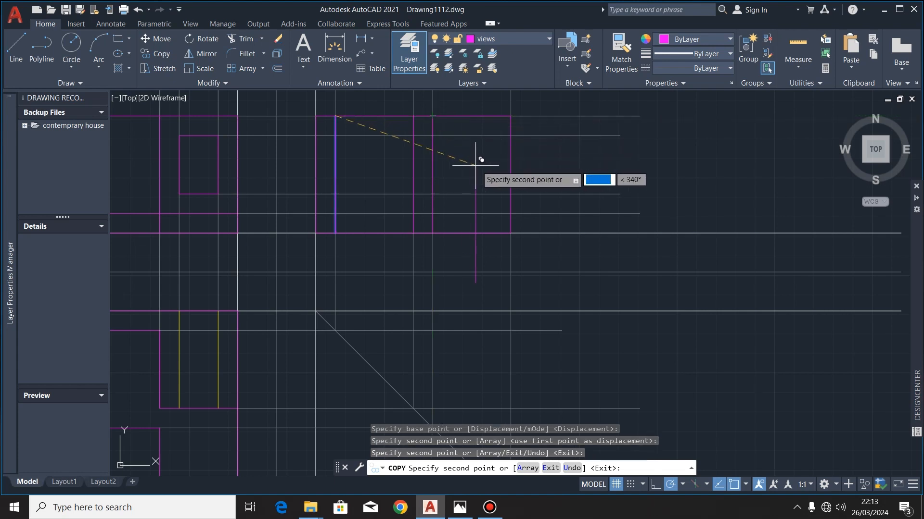
pyautogui.press('Escape')
pyautogui.scroll(-2, 489, 168)
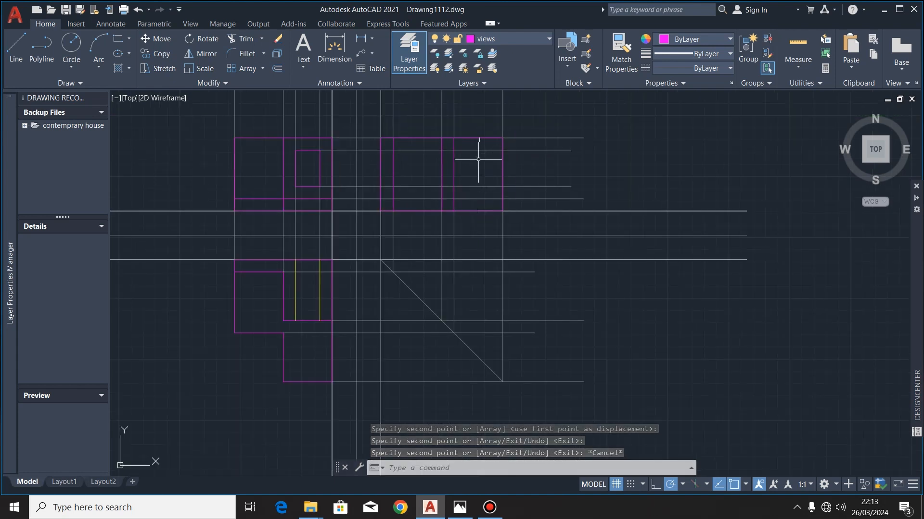
# Trim the side view's rightmost inner vertical line down to the short portion below the base's upper projection line
pyautogui.scroll(2, 479, 151)
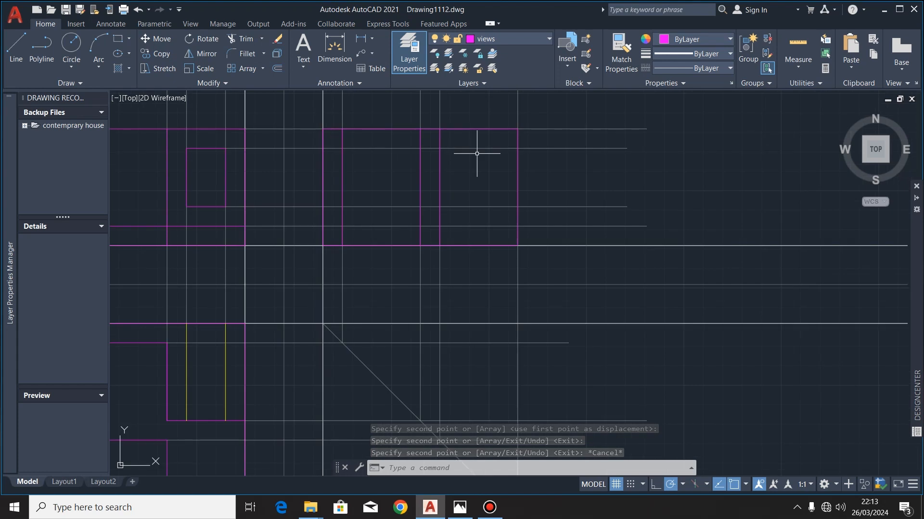
pyautogui.click(250, 39)
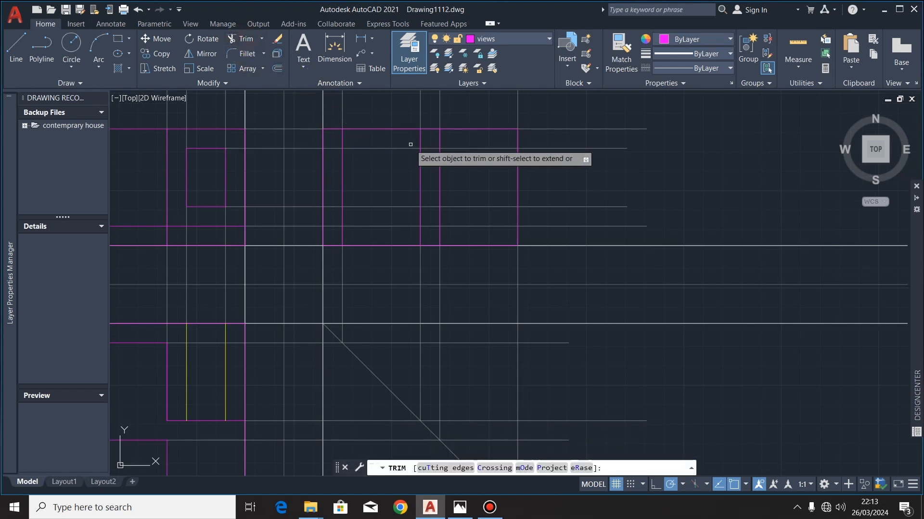
pyautogui.click(440, 161)
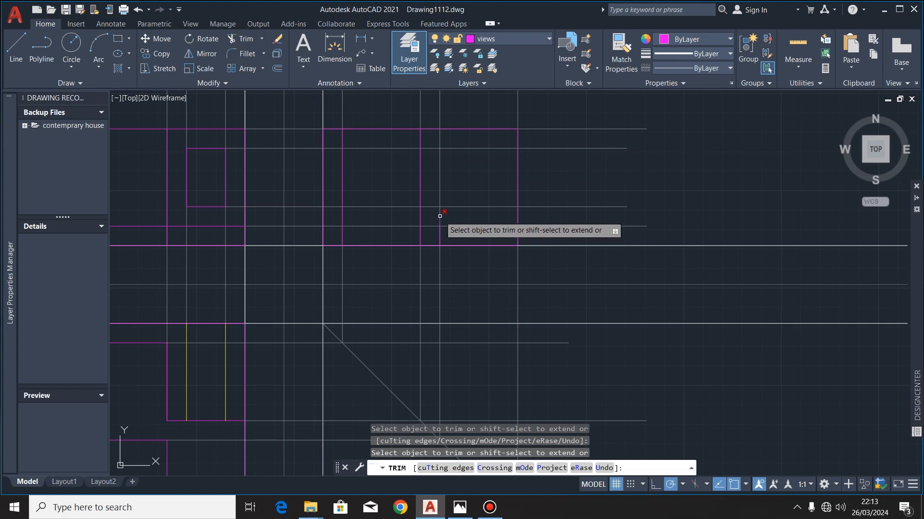
pyautogui.scroll(-3, 484, 185)
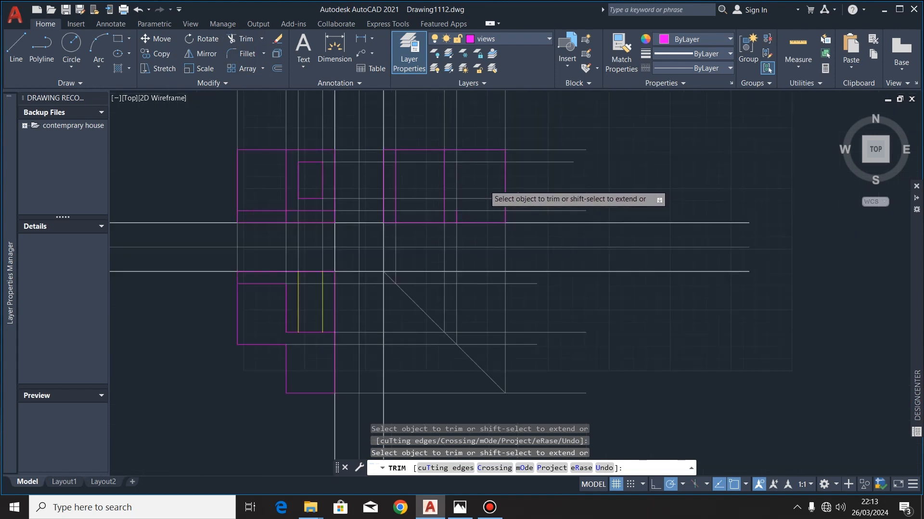
pyautogui.scroll(3, 482, 191)
pyautogui.press('Escape')
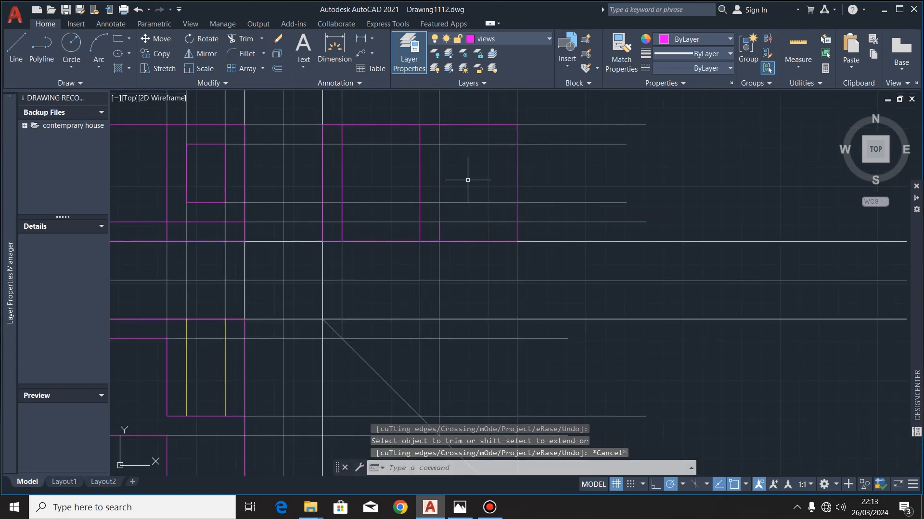
# Copy the side view's bottom edge up from its left end onto the projection line for the top of the base
pyautogui.click(396, 241)
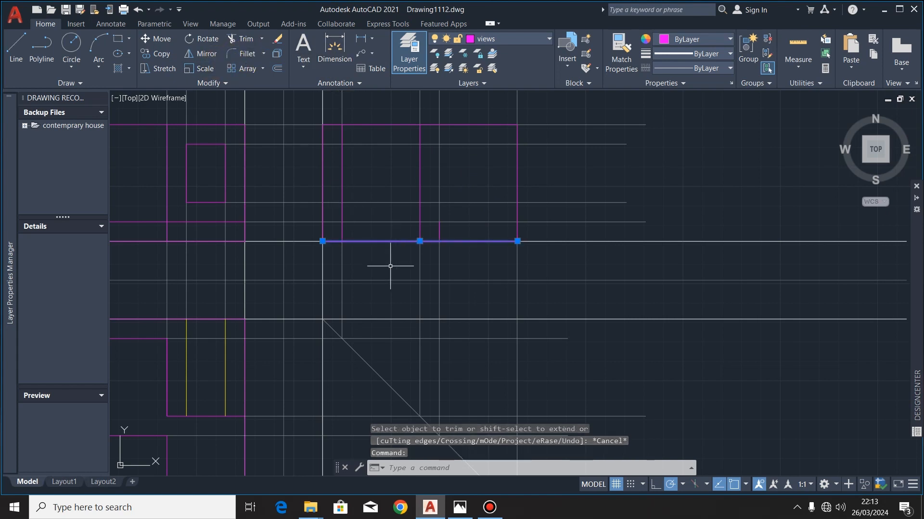
pyautogui.click(157, 53)
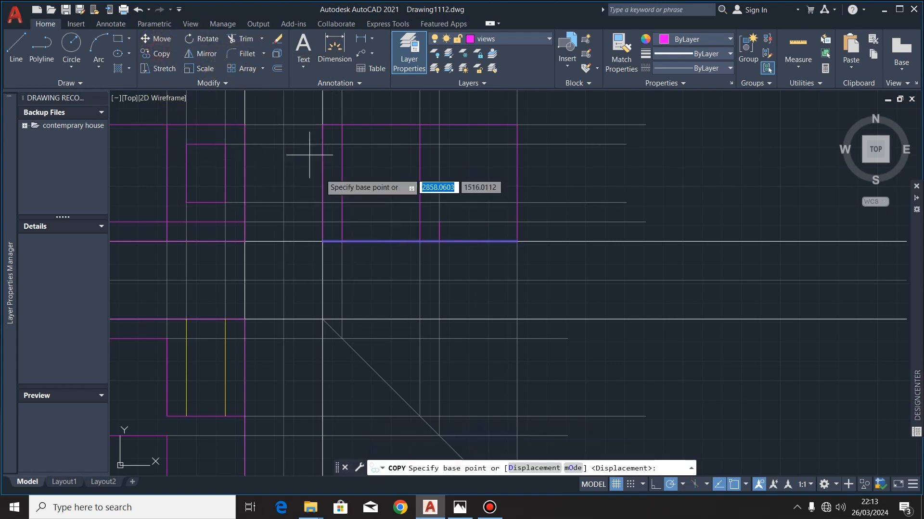
pyautogui.click(322, 241)
pyautogui.click(322, 222)
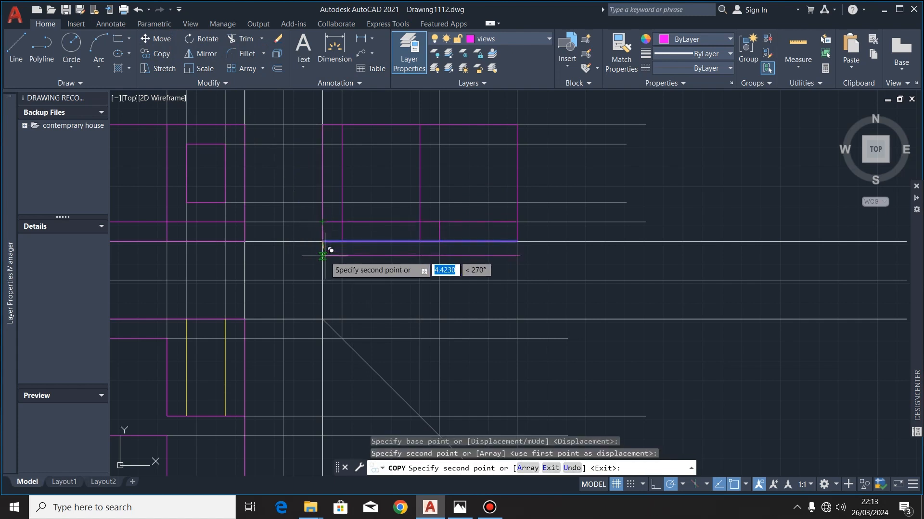
pyautogui.press('Escape')
pyautogui.click(333, 67)
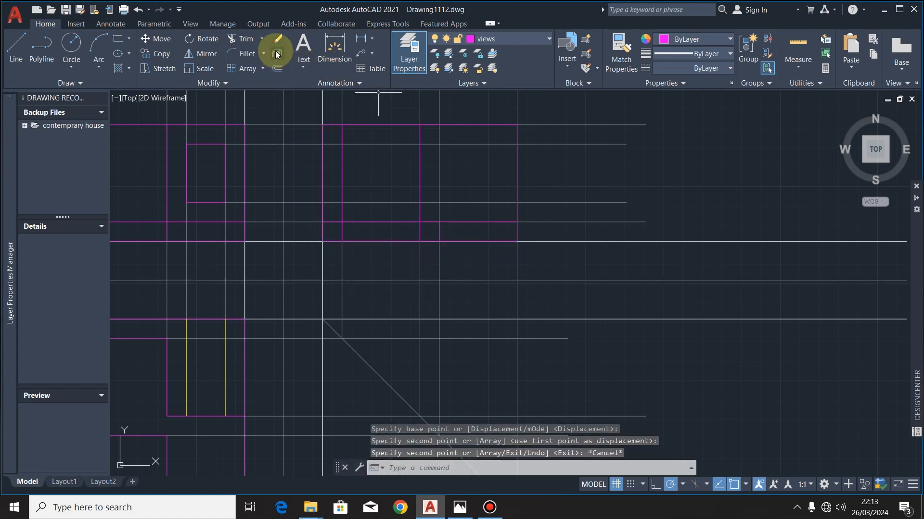
# Trim the middle inner vertical line between the side view's two base lines using a fence across it
pyautogui.click(245, 38)
pyautogui.scroll(2, 451, 240)
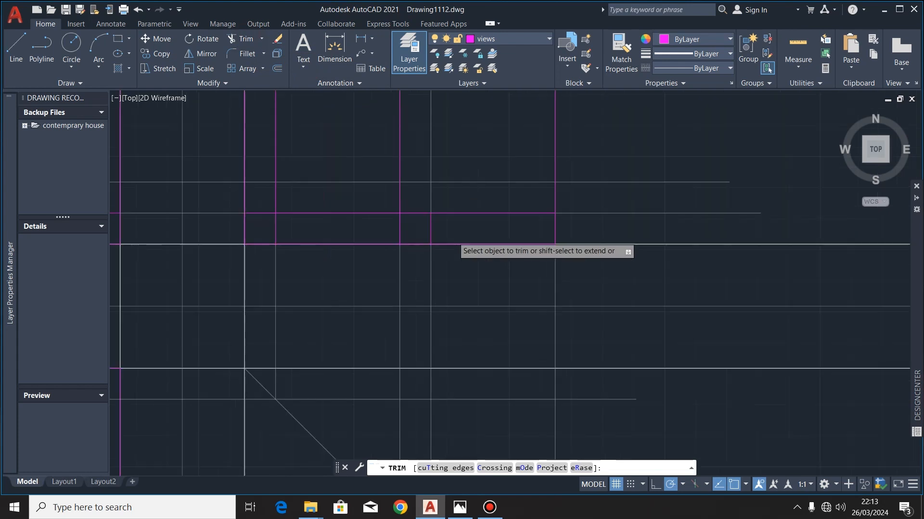
pyautogui.scroll(1, 454, 239)
pyautogui.scroll(-1, 492, 246)
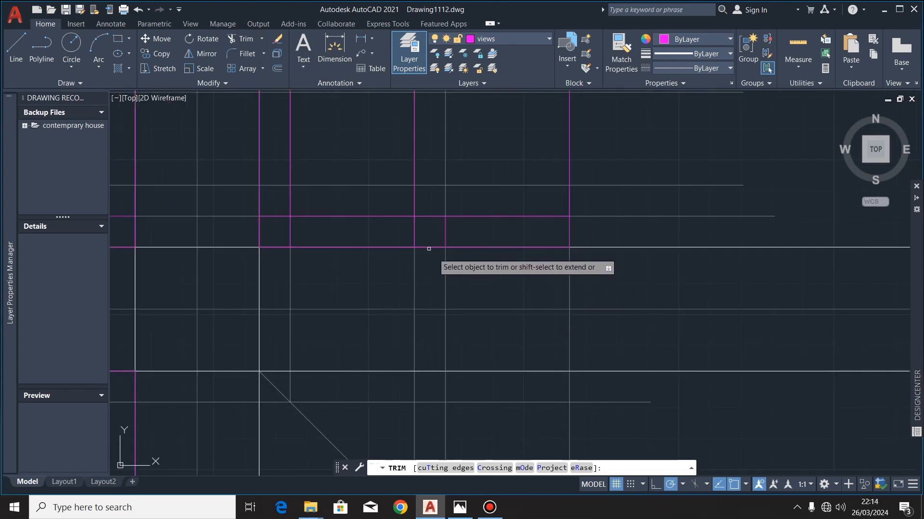
pyautogui.click(411, 236)
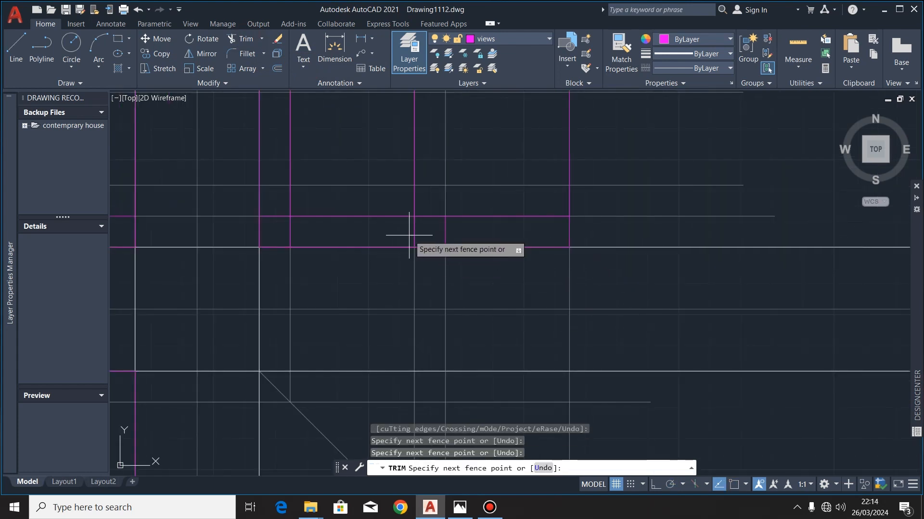
pyautogui.click(425, 231)
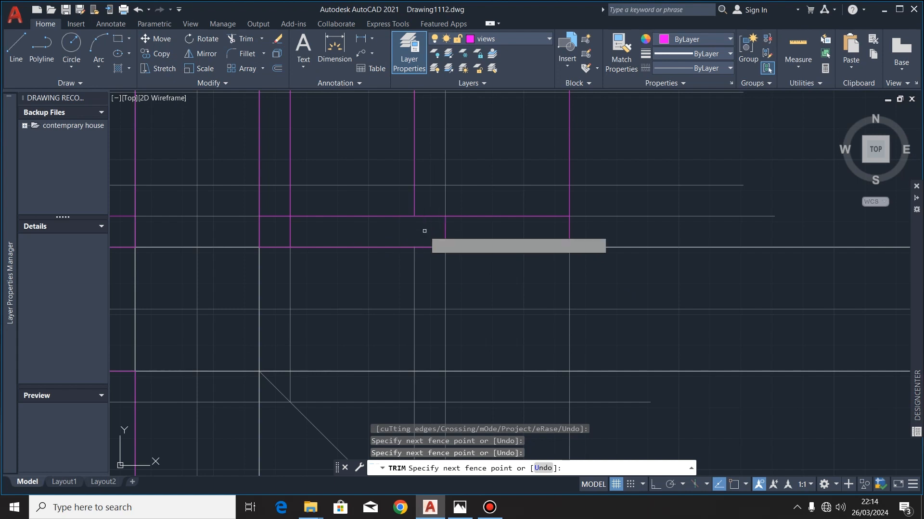
pyautogui.press('Return')
pyautogui.scroll(-2, 476, 279)
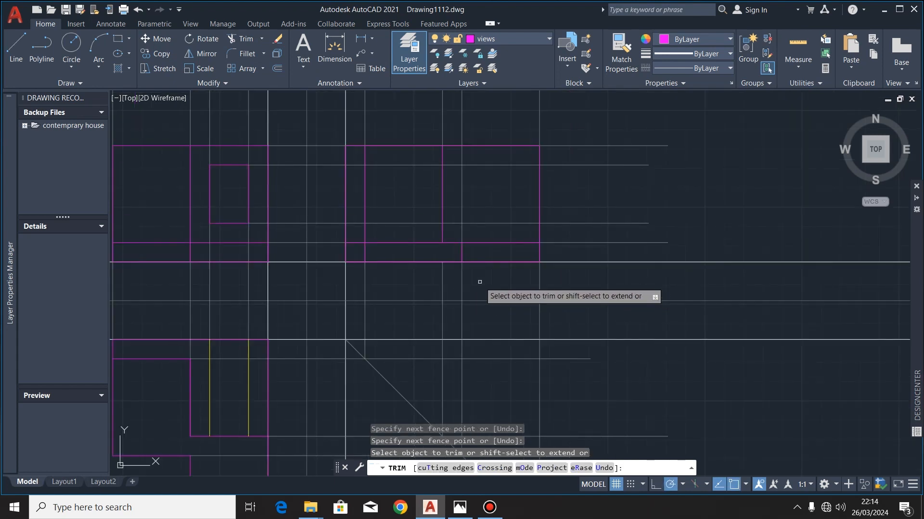
# Trim the side view's first inner vertical line below the base's top line and that top line's stub to its left
pyautogui.scroll(2, 377, 282)
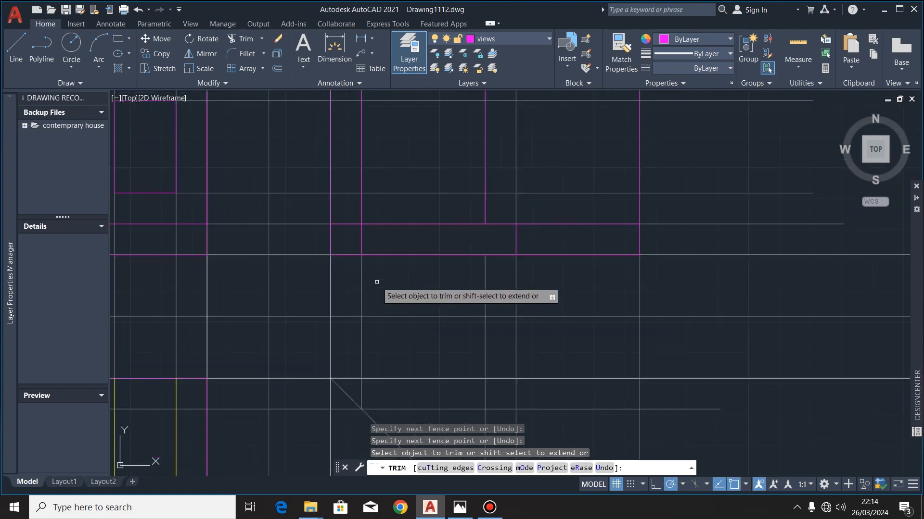
pyautogui.click(361, 245)
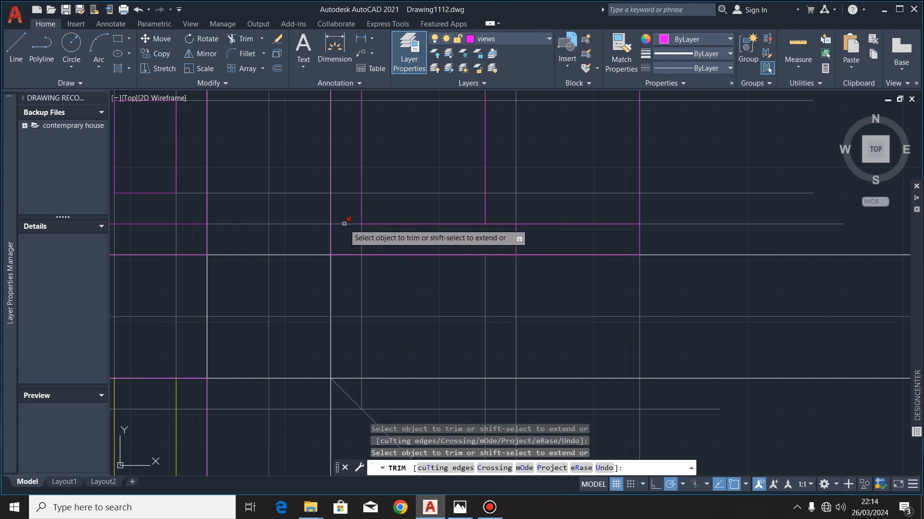
pyautogui.scroll(-2, 342, 296)
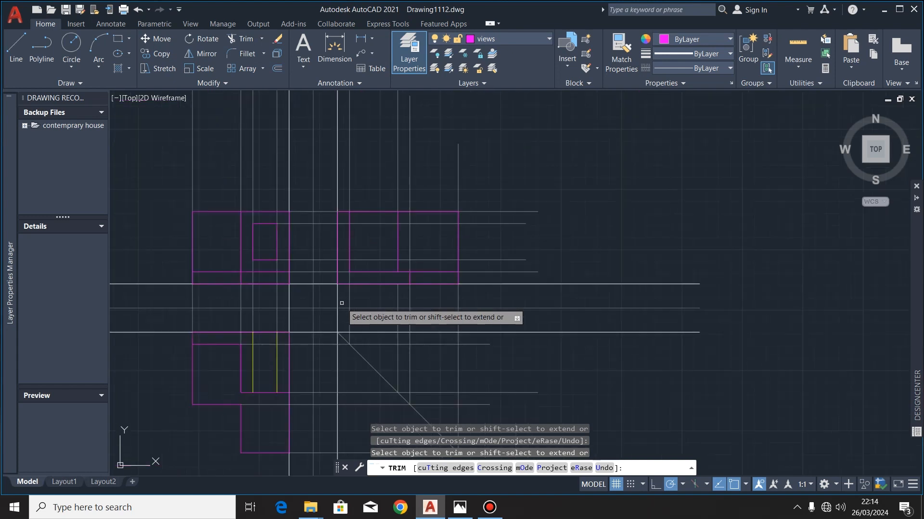
pyautogui.scroll(-2, 441, 279)
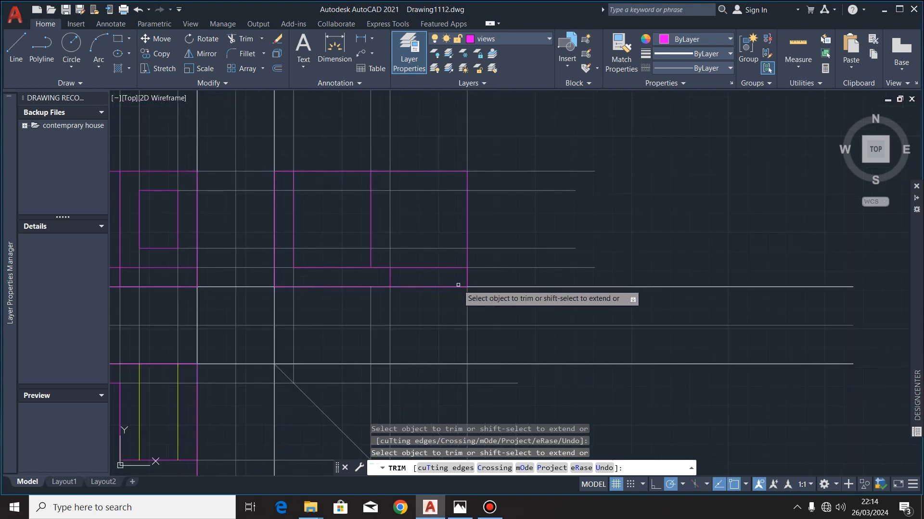
# Trim the side view's right edge above the base and its top edge beyond the middle inner vertical line
pyautogui.click(468, 260)
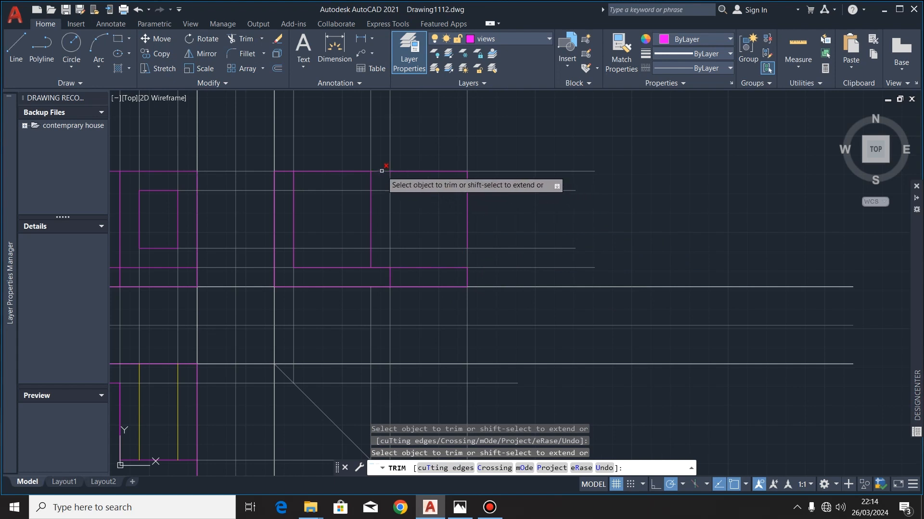
pyautogui.click(427, 170)
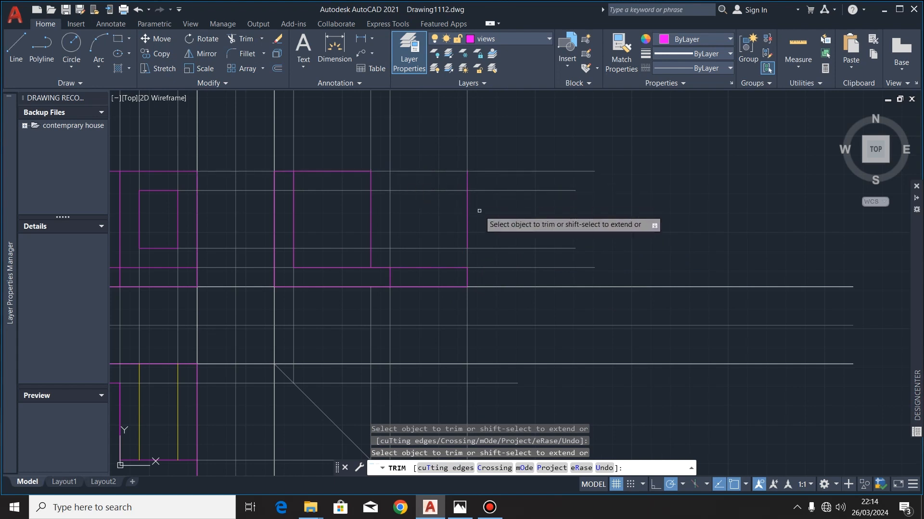
pyautogui.click(468, 182)
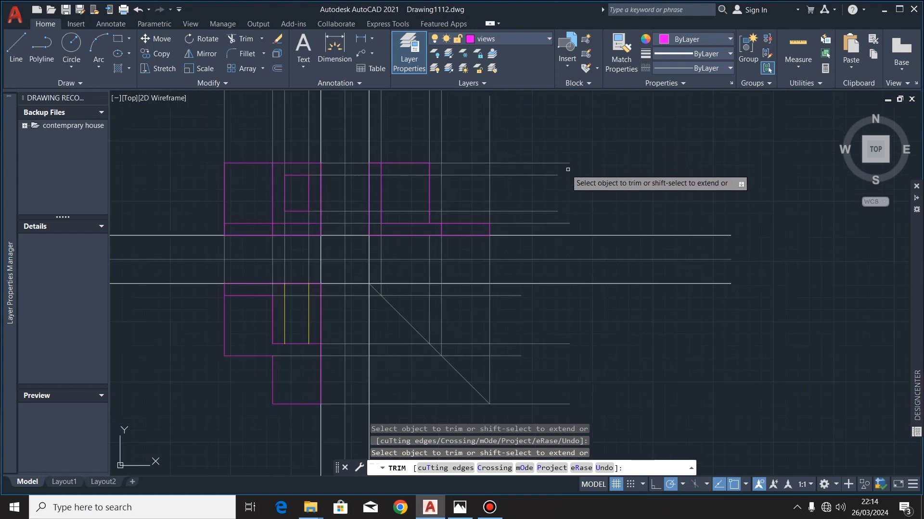
pyautogui.scroll(-2, 558, 167)
pyautogui.scroll(-2, 589, 187)
pyautogui.scroll(2, 519, 209)
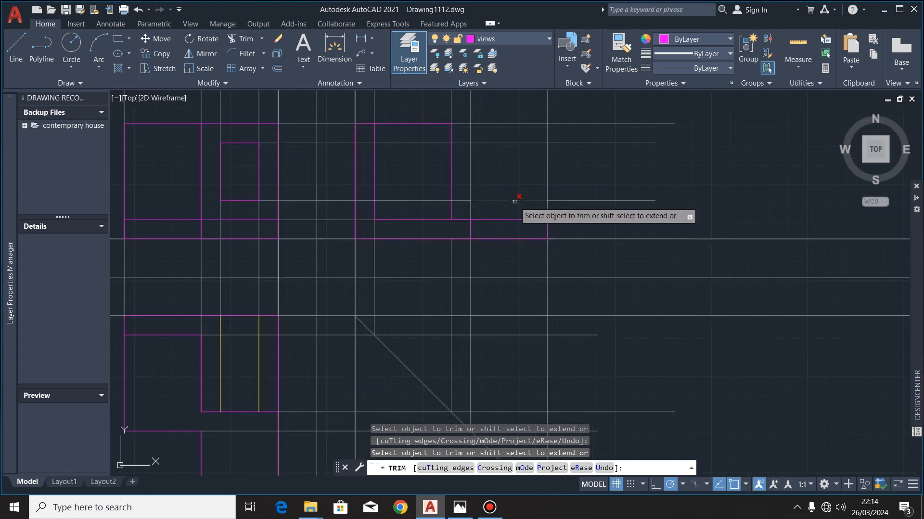
pyautogui.press('Escape')
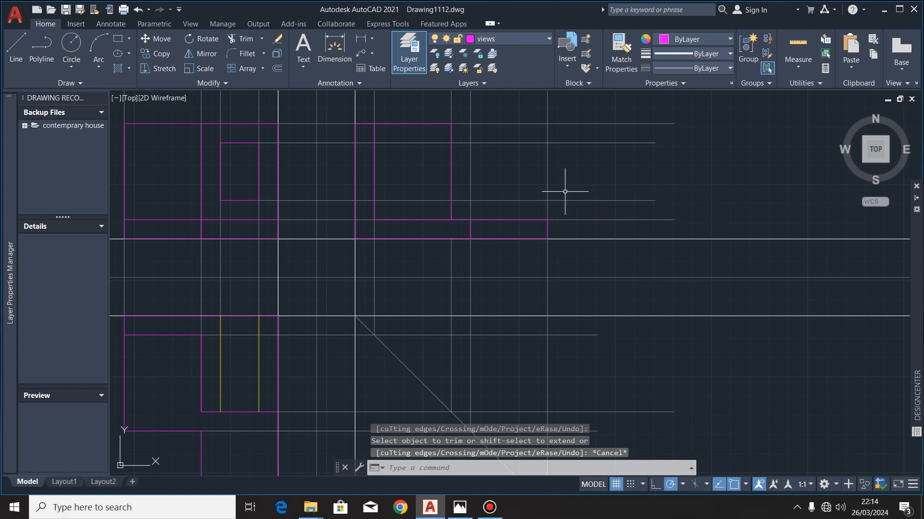
pyautogui.scroll(-2, 515, 201)
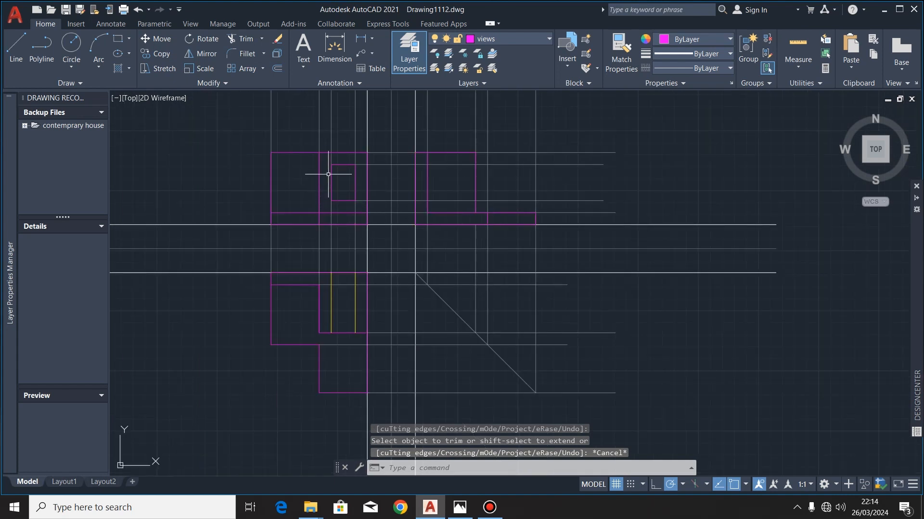
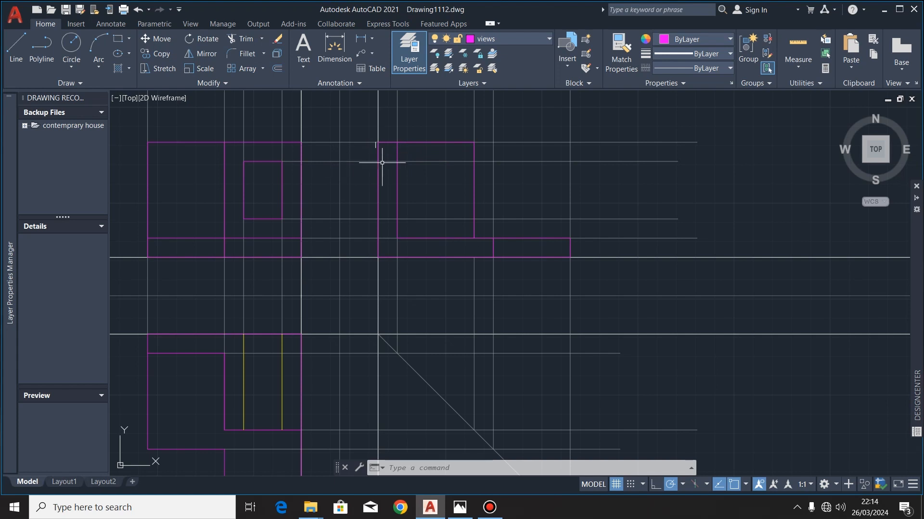
# Make hidden lines the current layer and draw a line across the side view's upright along the hole's upper projection line
pyautogui.click(549, 38)
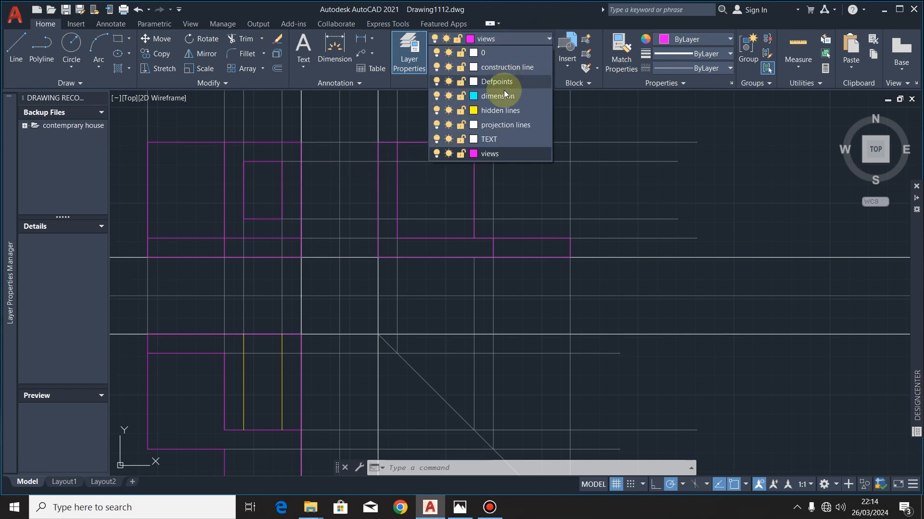
pyautogui.click(500, 110)
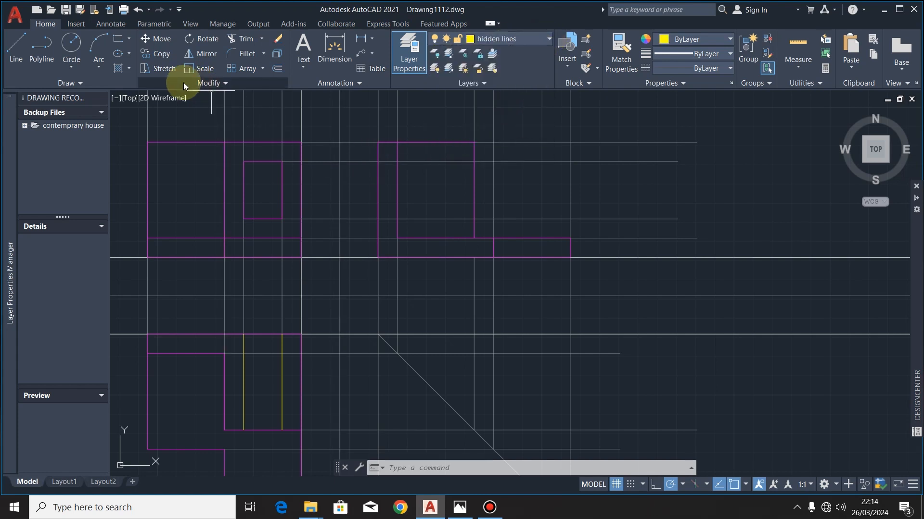
pyautogui.click(22, 39)
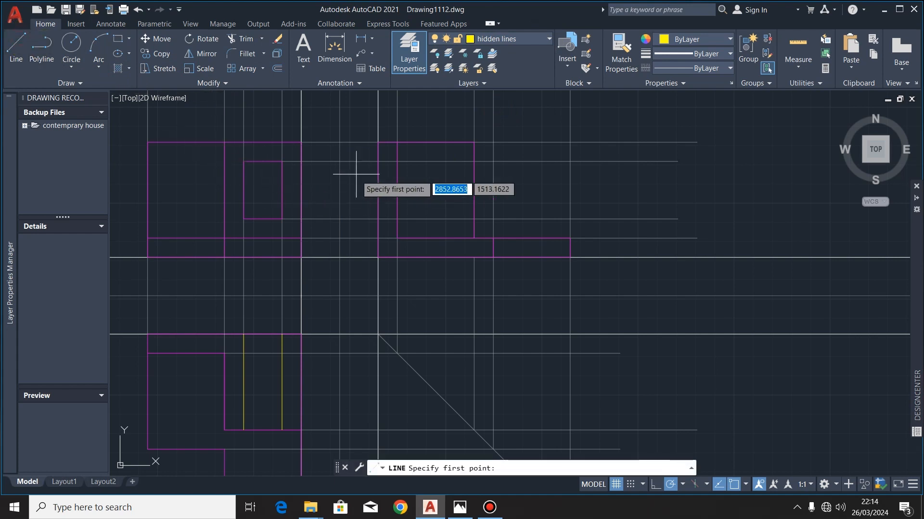
pyautogui.click(378, 161)
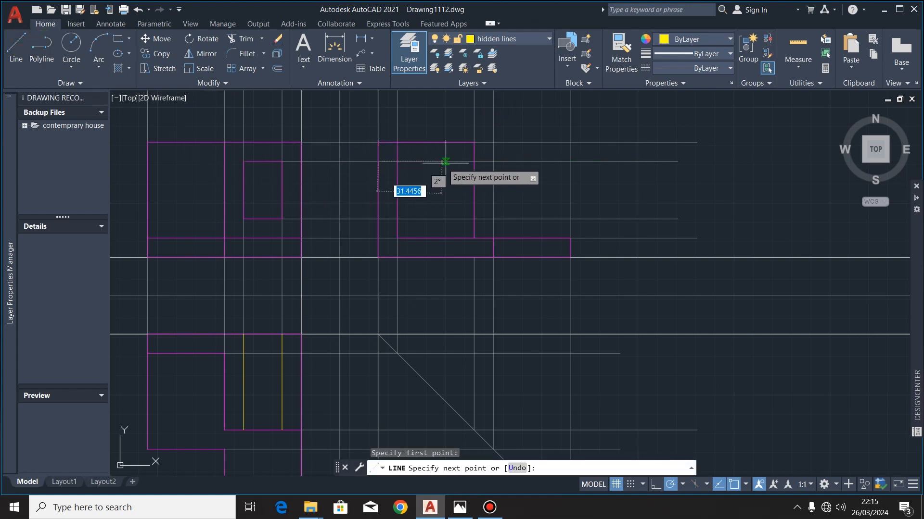
pyautogui.click(474, 161)
pyautogui.press('Escape')
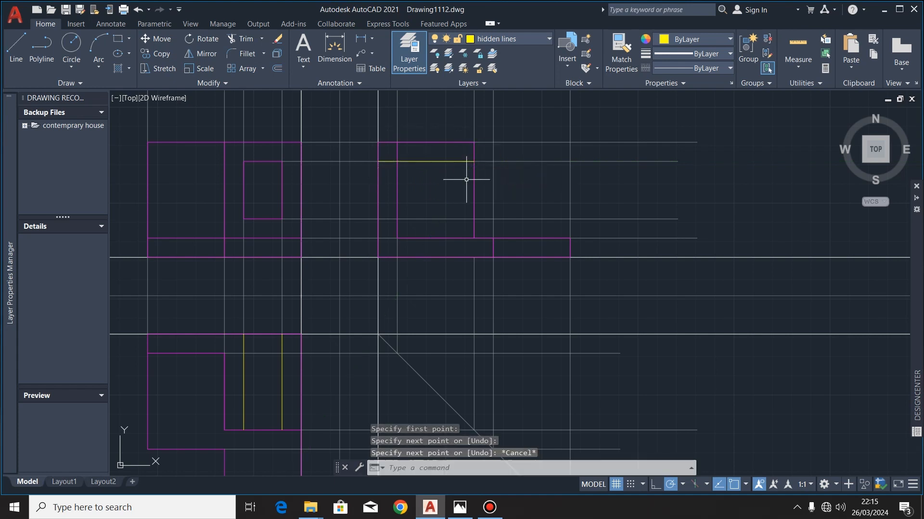
# Copy the side view's hidden line 30 units straight down onto the hole's lower projection line
pyautogui.click(434, 161)
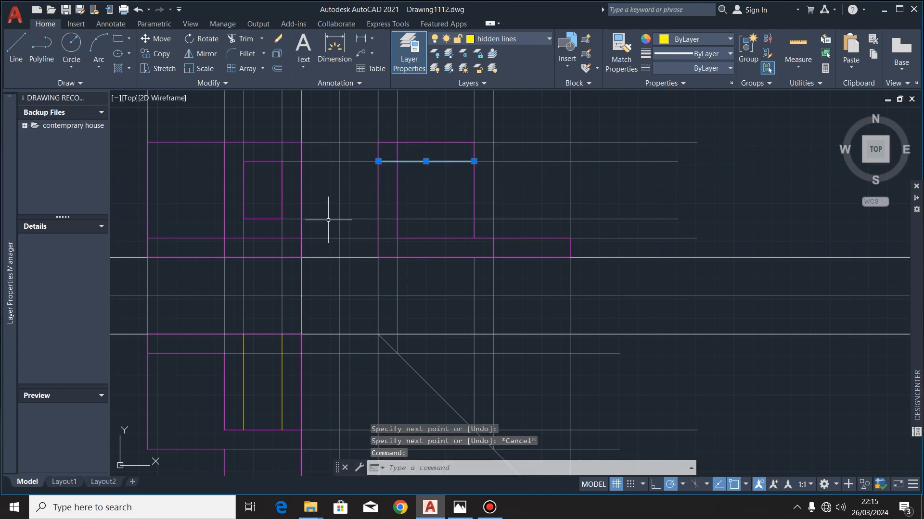
pyautogui.click(155, 53)
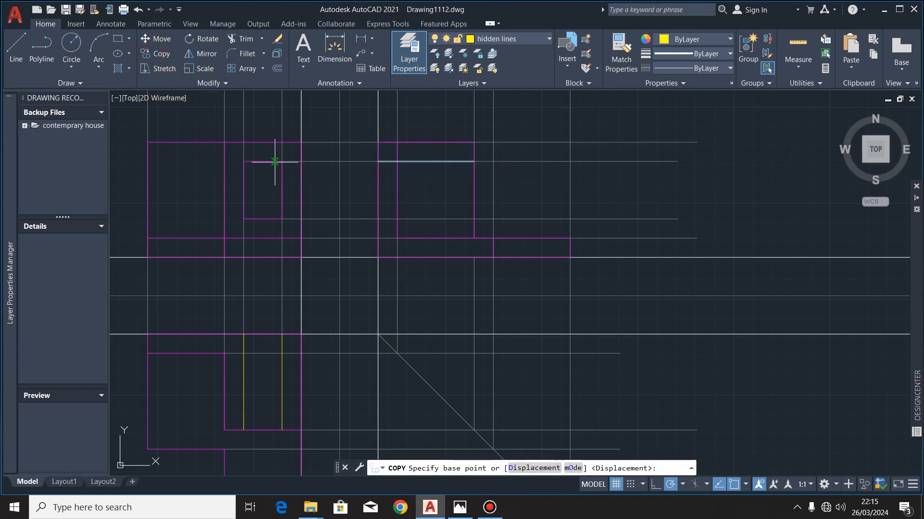
pyautogui.click(378, 161)
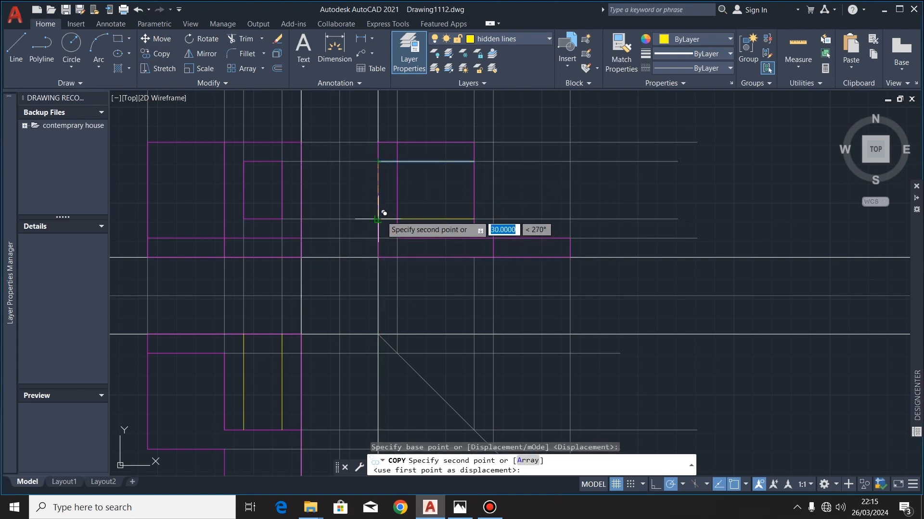
pyautogui.click(384, 213)
pyautogui.press('Escape')
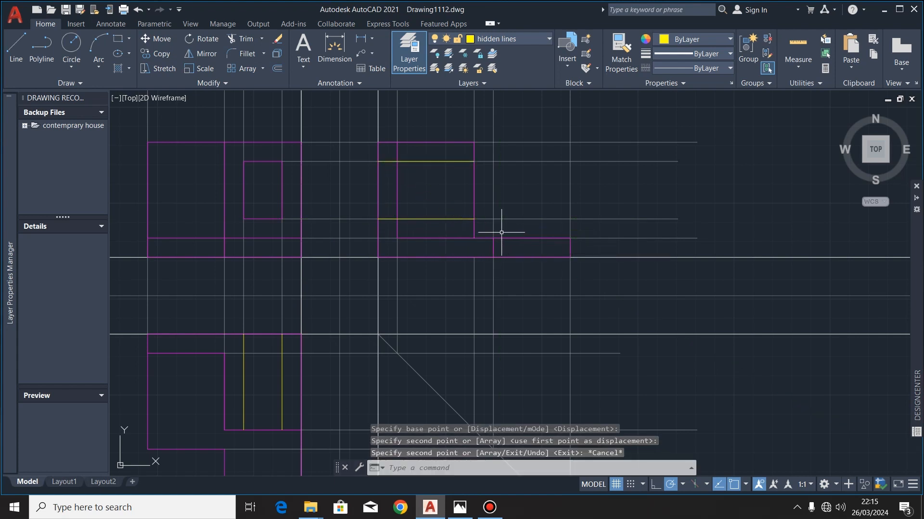
# Extend the vertical projection line beneath the upright's right edge up through the side view's base
pyautogui.scroll(2, 475, 185)
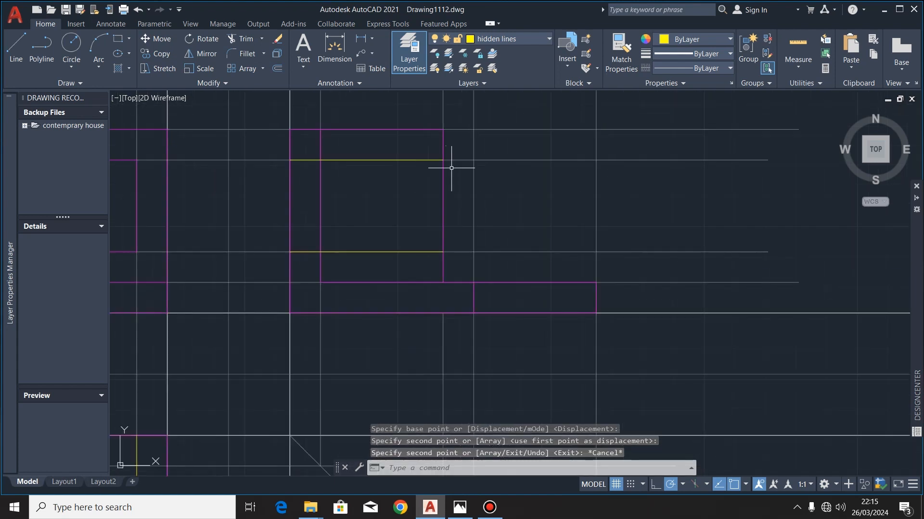
pyautogui.scroll(-2, 489, 168)
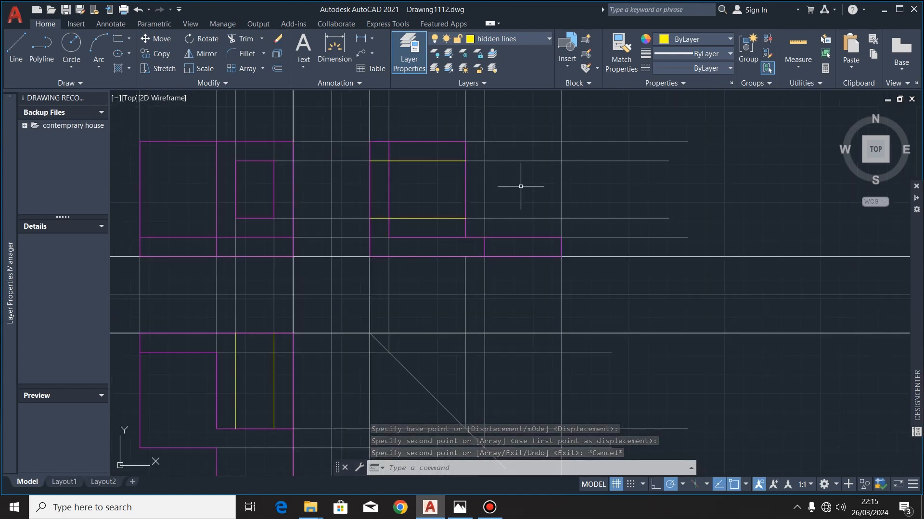
pyautogui.scroll(-2, 520, 186)
pyautogui.scroll(2, 511, 247)
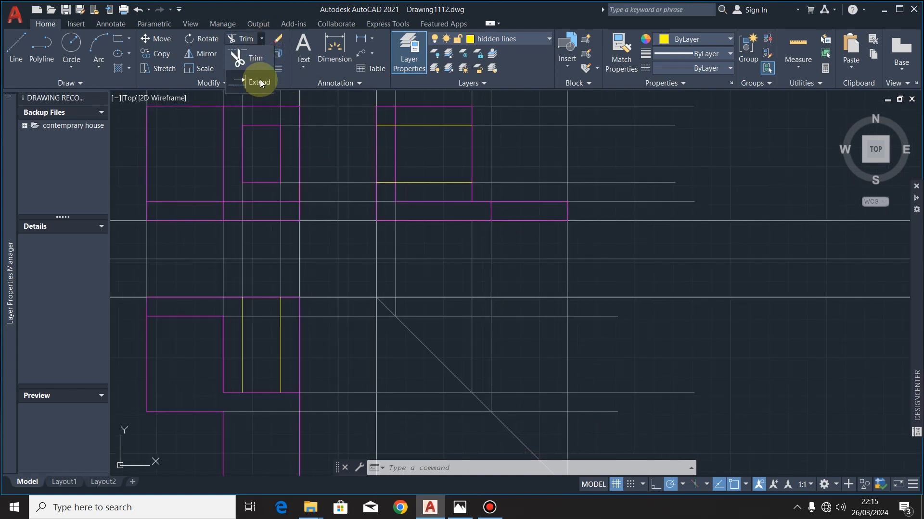
pyautogui.click(261, 83)
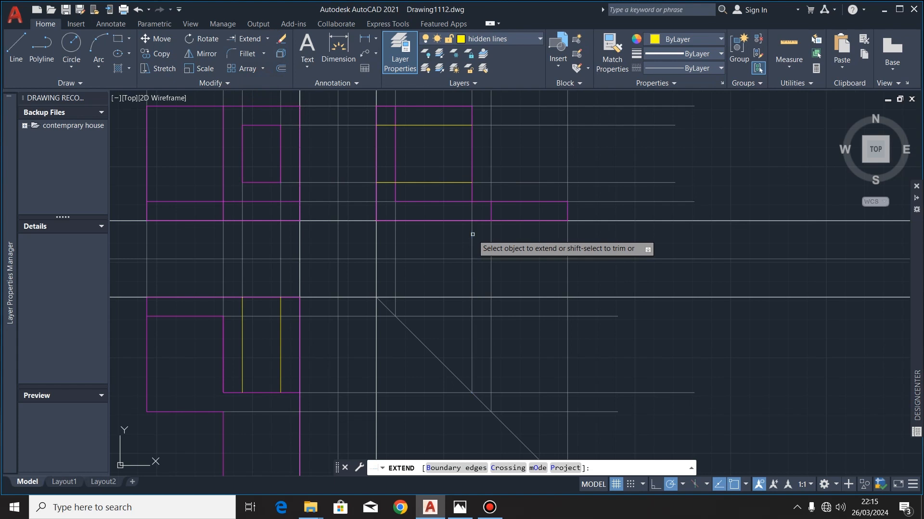
pyautogui.press('Escape')
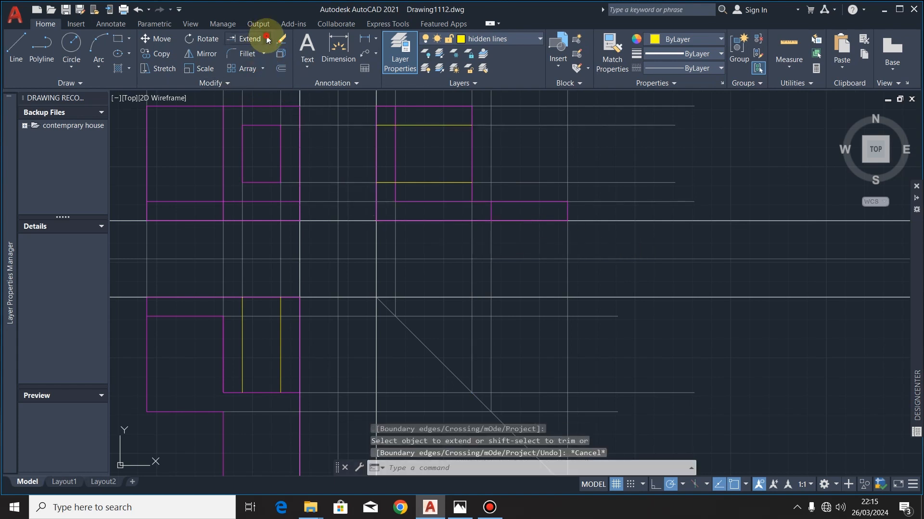
# Trim the plan's horizontal projection lines beyond the outermost vertical, and the upper ones back to the next vertical inward
pyautogui.click(262, 58)
pyautogui.scroll(-5, 501, 194)
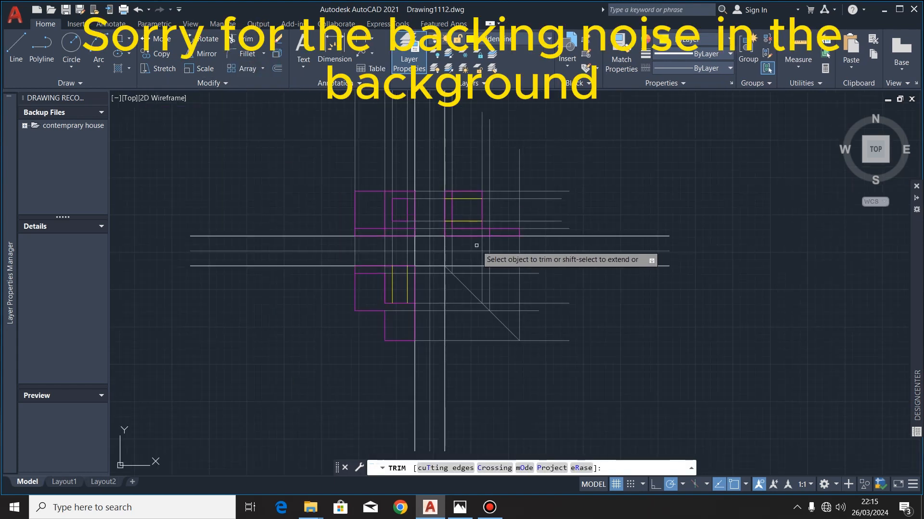
pyautogui.scroll(4, 514, 267)
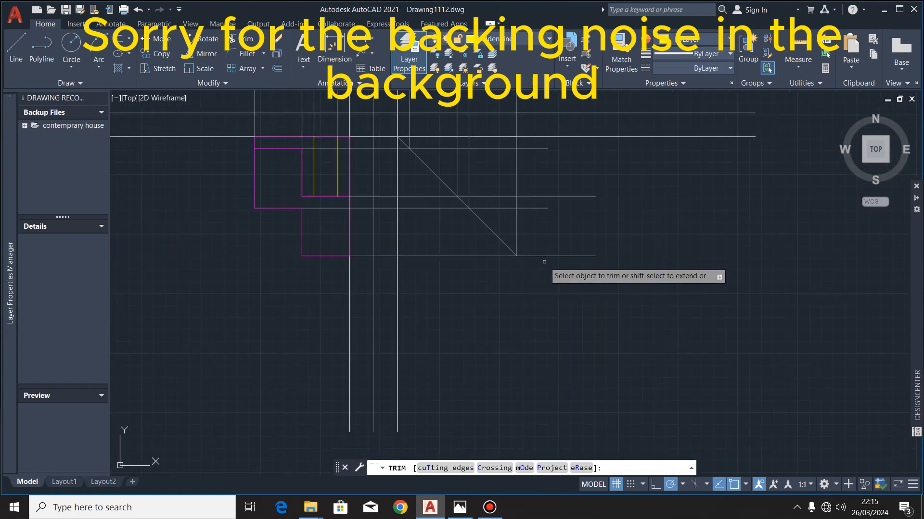
pyautogui.moveTo(534, 269); pyautogui.dragTo(531, 236)
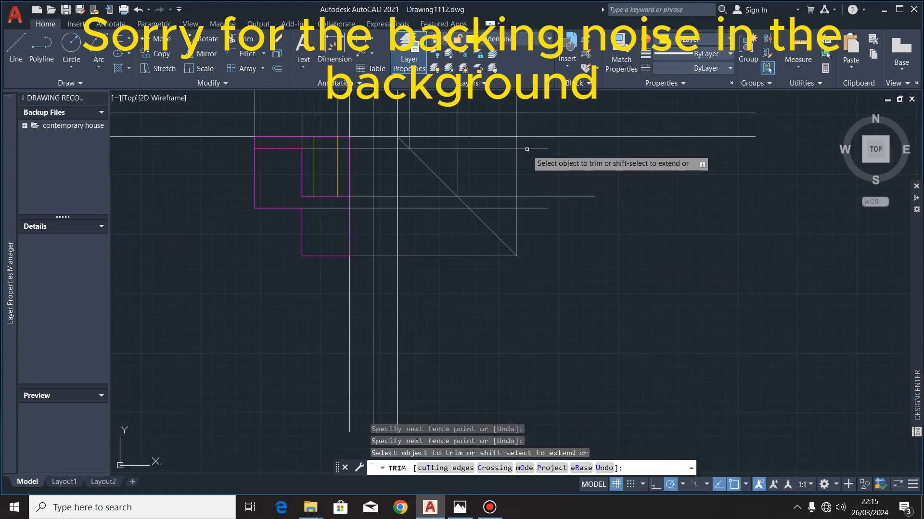
pyautogui.moveTo(527, 145); pyautogui.dragTo(526, 234)
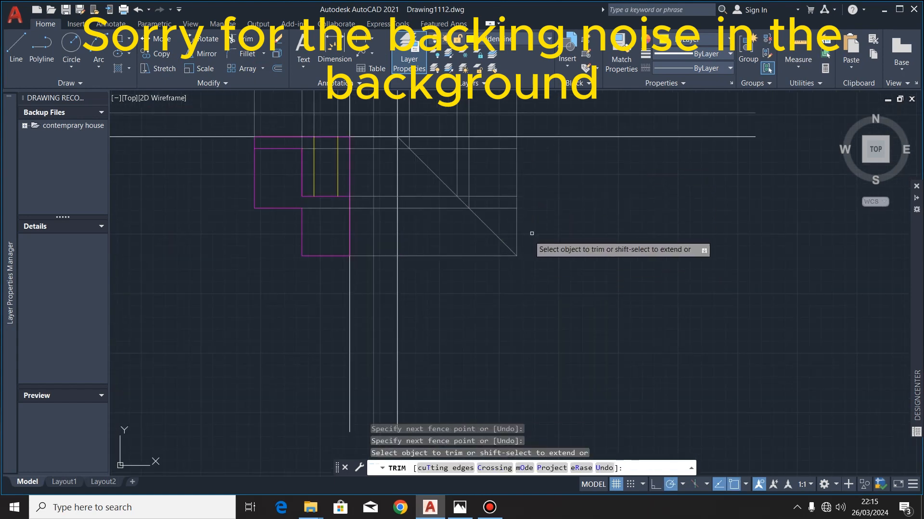
pyautogui.moveTo(494, 160)
pyautogui.mouseDown()
pyautogui.moveTo(494, 145)
pyautogui.moveTo(494, 217)
pyautogui.mouseUp()
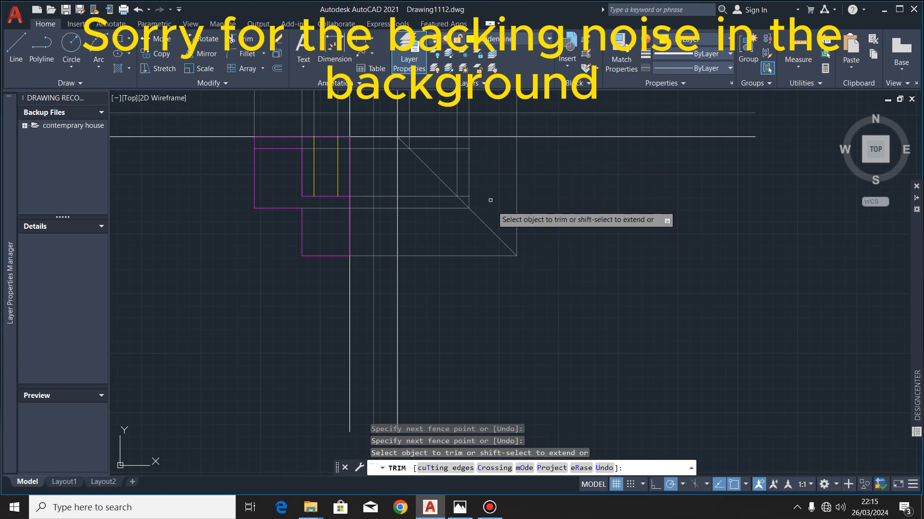
# Trim the plan's remaining horizontal projection lines with fences so each one ends at the diagonal mitre line
pyautogui.scroll(1, 488, 166)
pyautogui.scroll(-1, 513, 257)
pyautogui.scroll(3, 490, 231)
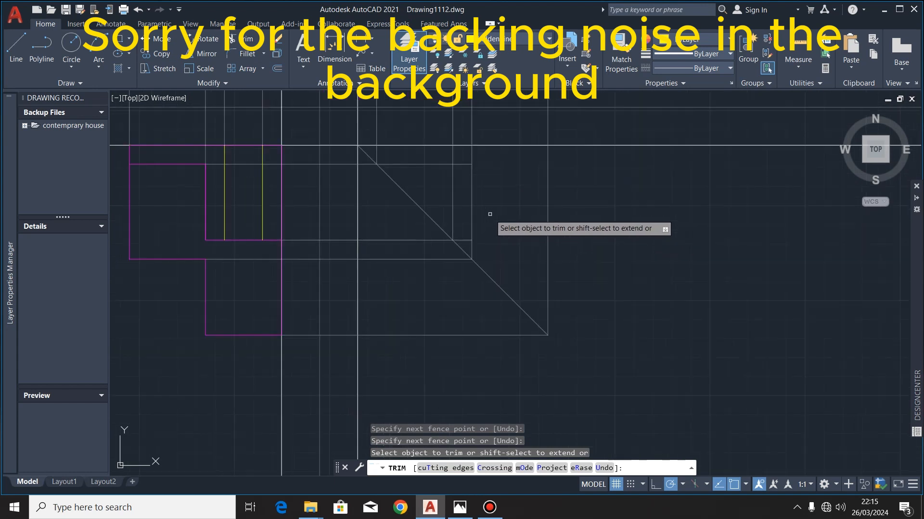
pyautogui.moveTo(429, 294); pyautogui.dragTo(433, 243)
pyautogui.scroll(-2, 431, 267)
pyautogui.scroll(2, 432, 265)
pyautogui.moveTo(384, 263); pyautogui.dragTo(380, 243)
pyautogui.scroll(-3, 481, 296)
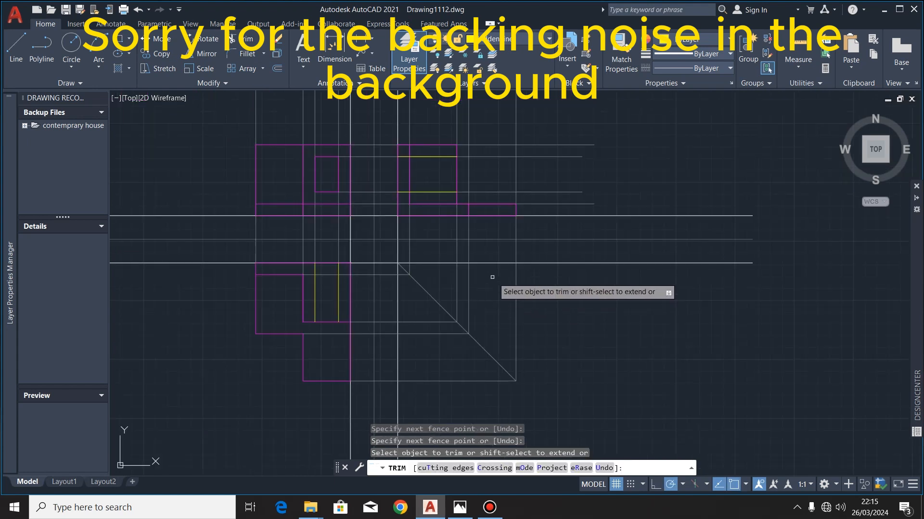
# Trim the horizontal projection lines that overrun the side view's right edge using a fence across them
pyautogui.scroll(3, 577, 195)
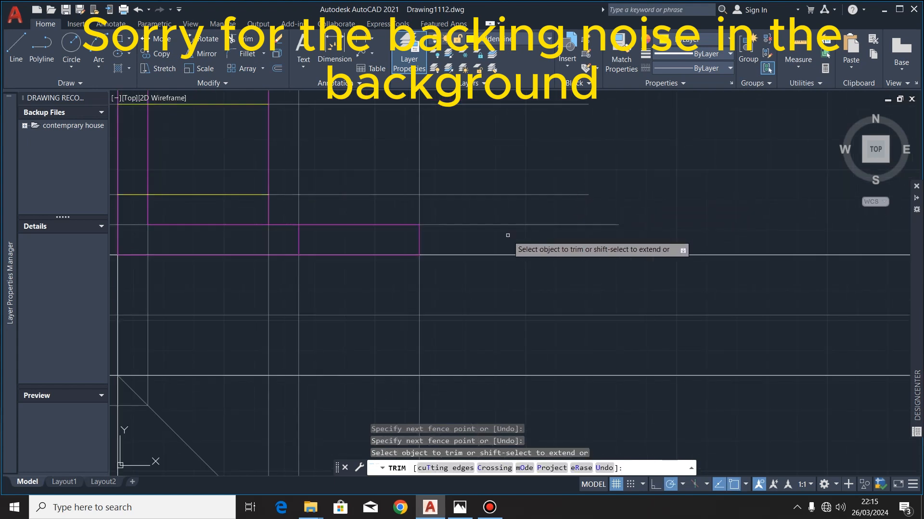
pyautogui.moveTo(509, 235); pyautogui.dragTo(510, 145)
pyautogui.scroll(-3, 508, 203)
pyautogui.scroll(-3, 525, 211)
pyautogui.scroll(5, 491, 175)
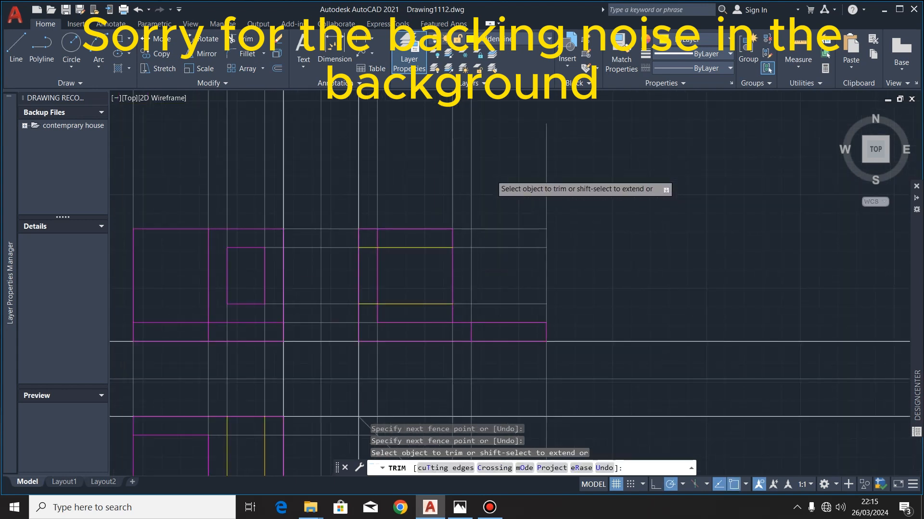
# Trim the vertical projection lines rising above the side view back to its top projection line with a fence
pyautogui.moveTo(367, 201); pyautogui.dragTo(626, 190)
pyautogui.scroll(-2, 633, 191)
pyautogui.scroll(-1, 581, 195)
pyautogui.scroll(2, 464, 178)
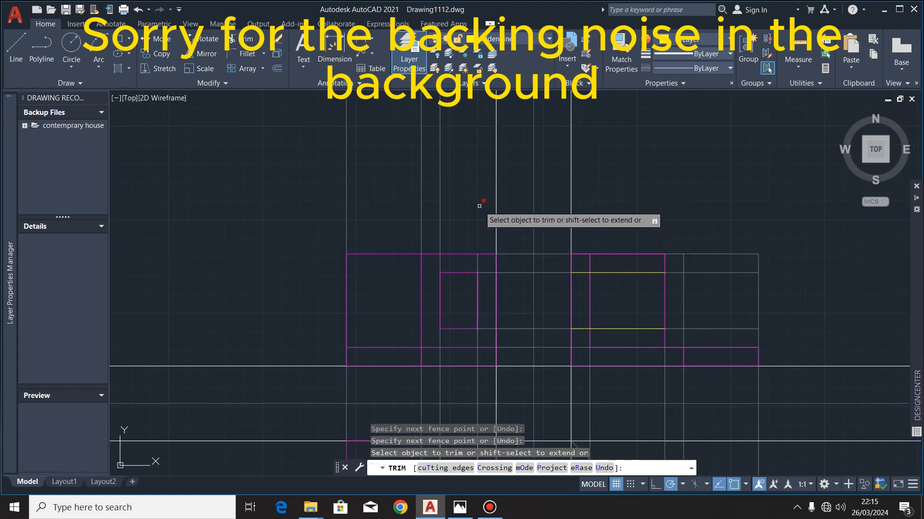
# Trim the vertical projection lines rising above the front view back to its top edge with a fence
pyautogui.moveTo(485, 201); pyautogui.dragTo(310, 187)
pyautogui.scroll(-3, 564, 249)
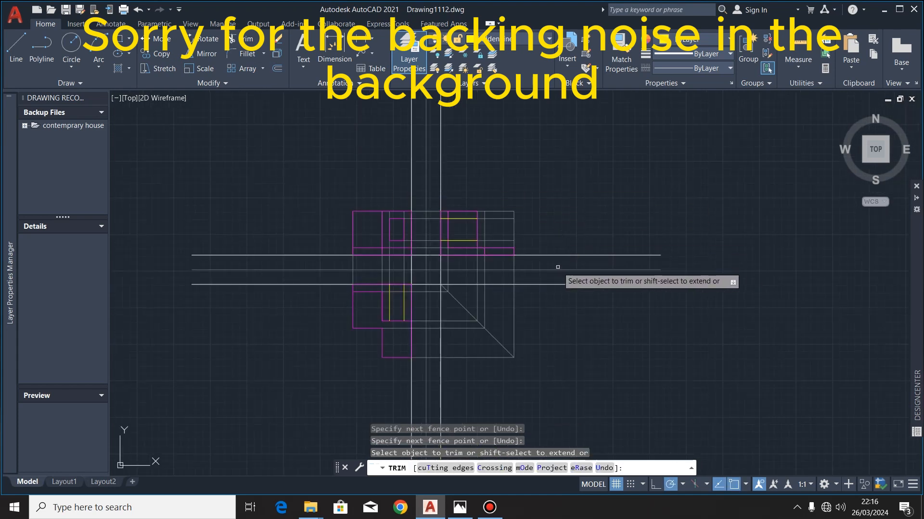
pyautogui.scroll(2, 581, 177)
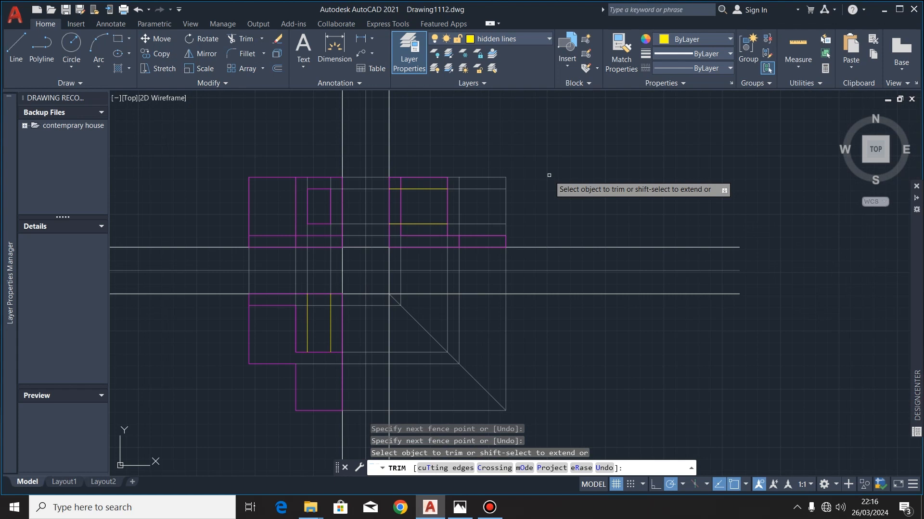
pyautogui.scroll(3, 533, 206)
pyautogui.scroll(-3, 623, 194)
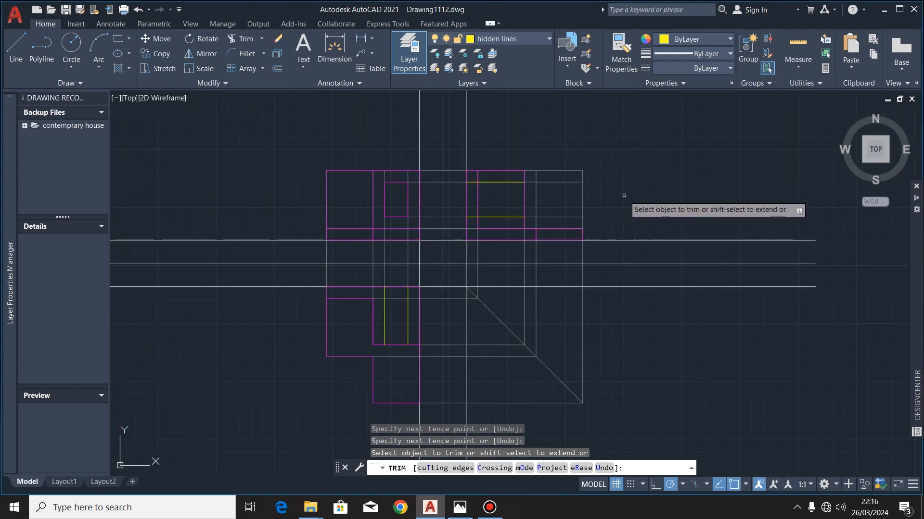
pyautogui.press('Escape')
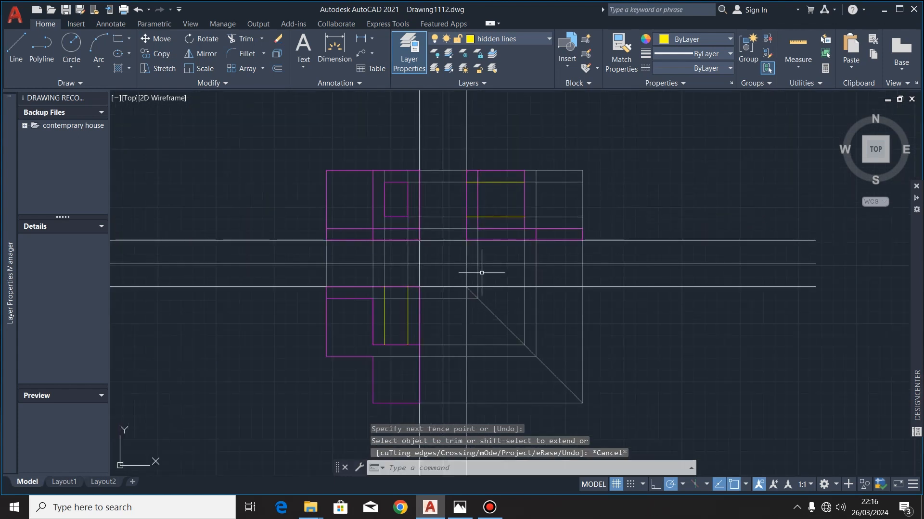
pyautogui.scroll(2, 477, 243)
pyautogui.scroll(-2, 478, 244)
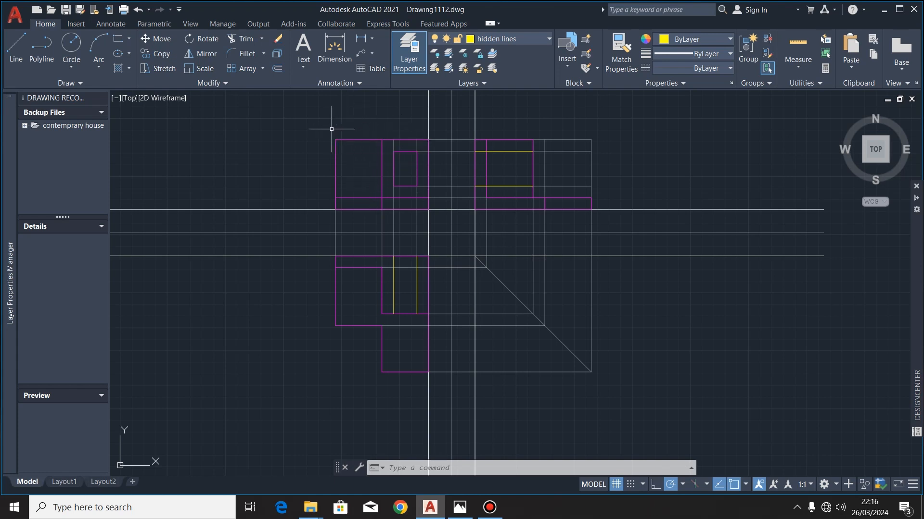
# Make the dimension layer current for the Dimension command
pyautogui.click(335, 52)
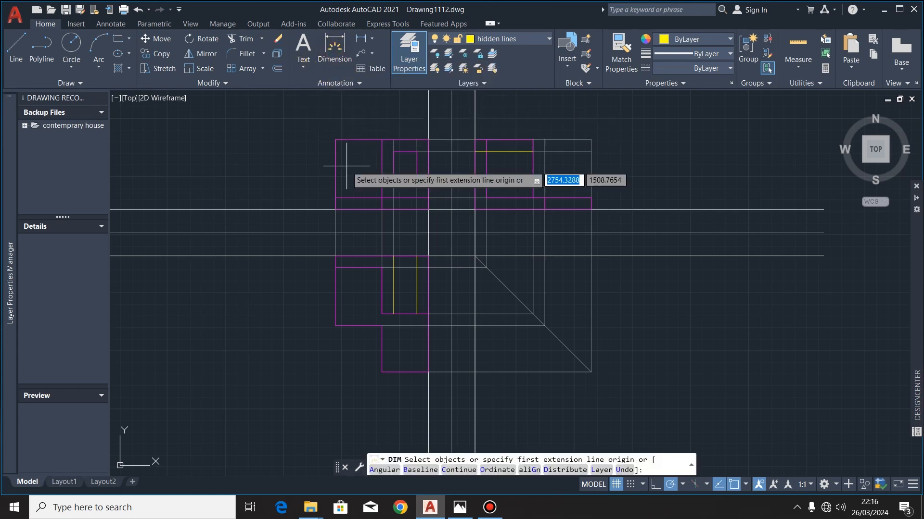
pyautogui.click(547, 39)
pyautogui.click(498, 96)
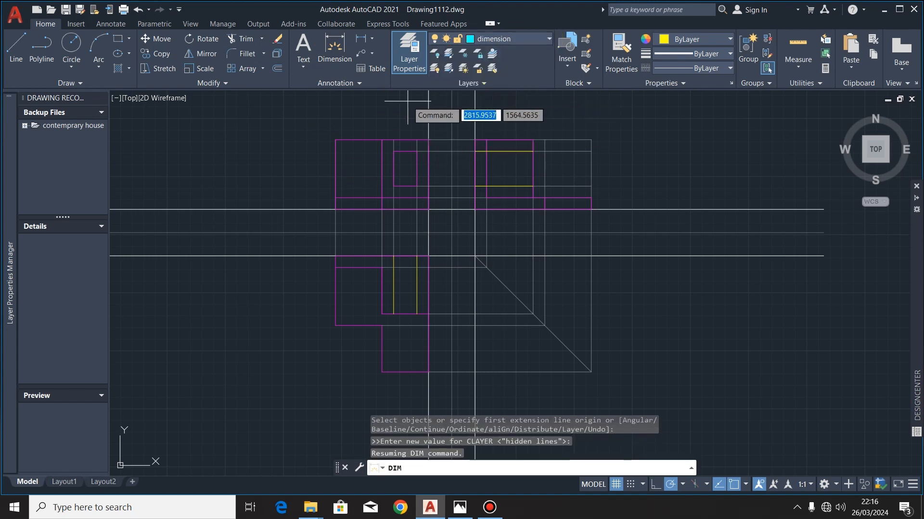
# Dimension the front view's overall height from its left edge, placing the dimension outside the view
pyautogui.click(337, 61)
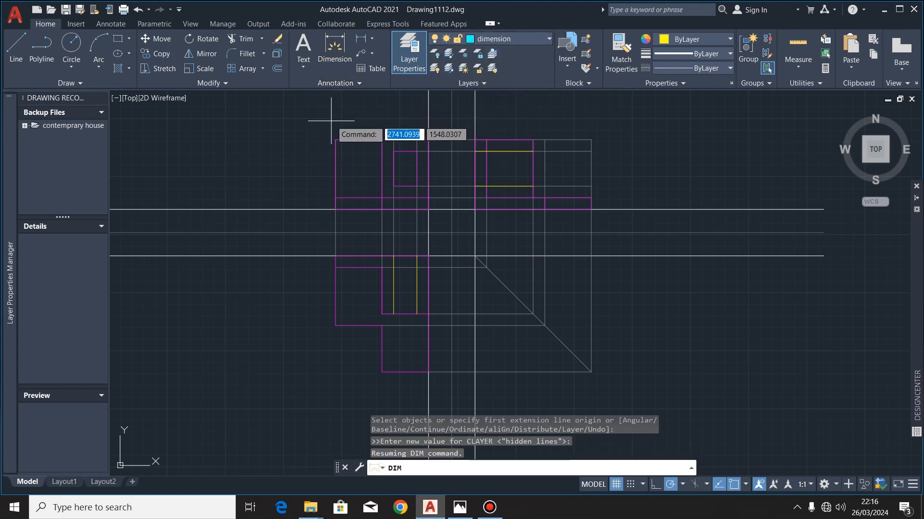
pyautogui.scroll(2, 413, 131)
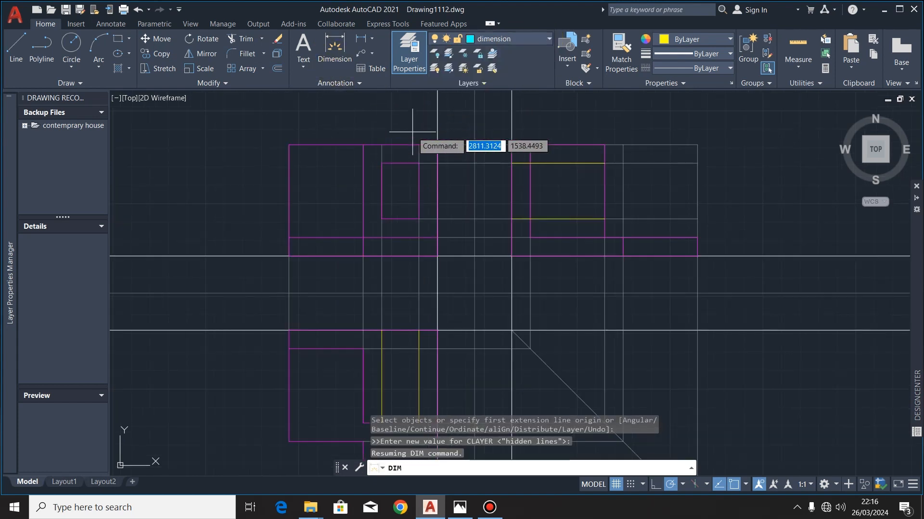
pyautogui.click(289, 179)
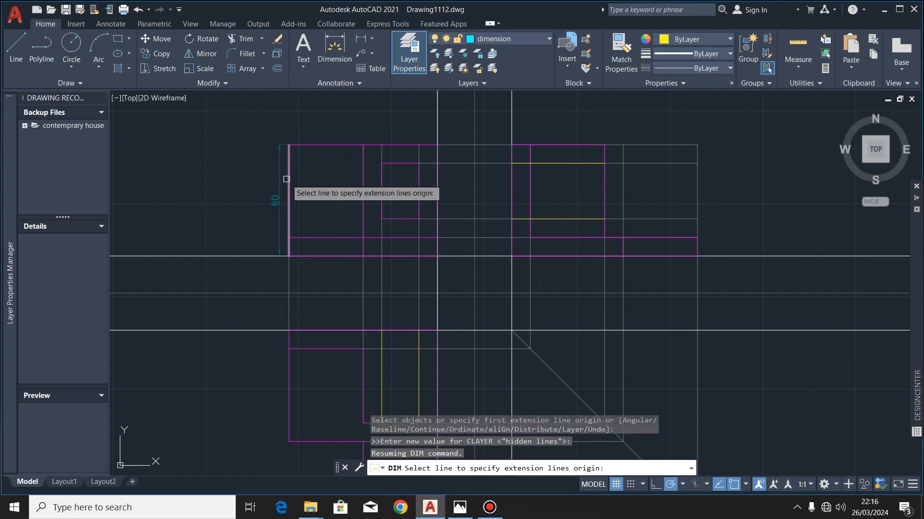
pyautogui.click(260, 212)
# Dimension the height of the front view's base at its lower-left corner, between the view and the overall height dimension
pyautogui.scroll(2, 287, 262)
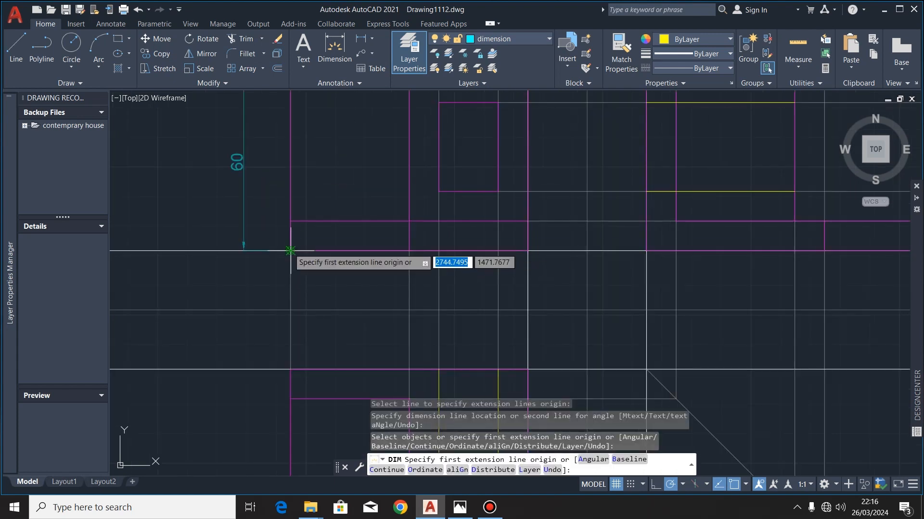
pyautogui.click(290, 251)
pyautogui.click(290, 222)
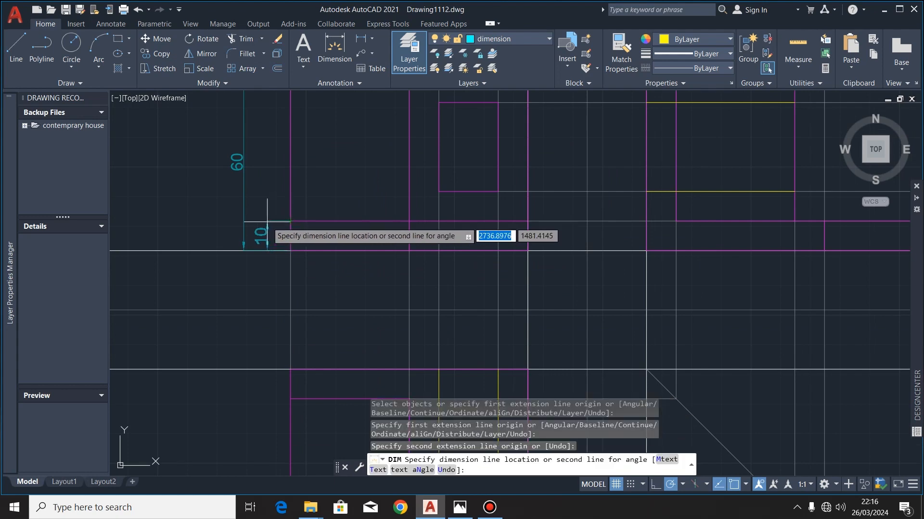
pyautogui.click(267, 221)
pyautogui.press('Escape')
# Continue the base height dimension upward to the front view's top-left corner
pyautogui.click(271, 221)
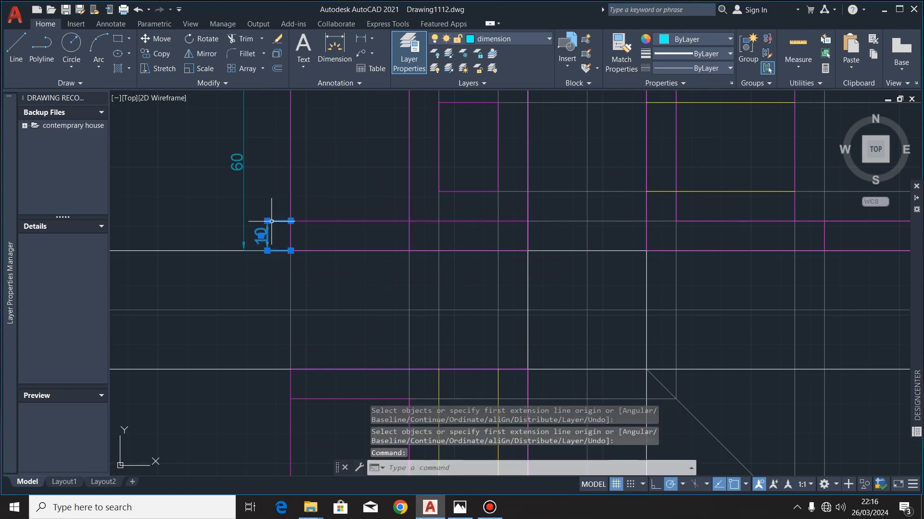
pyautogui.moveTo(268, 222)
pyautogui.click(302, 263)
pyautogui.scroll(-5, 276, 188)
pyautogui.scroll(5, 282, 182)
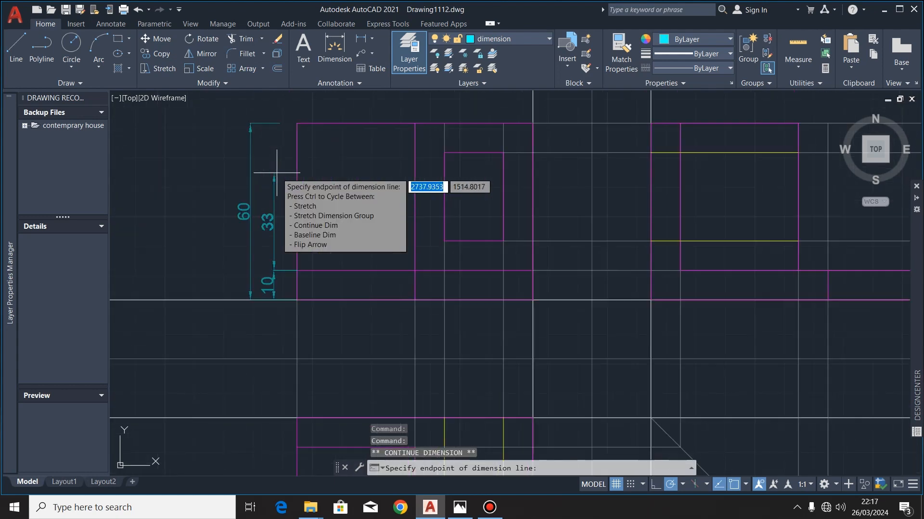
pyautogui.click(297, 123)
pyautogui.press('Escape')
pyautogui.press('Escape')
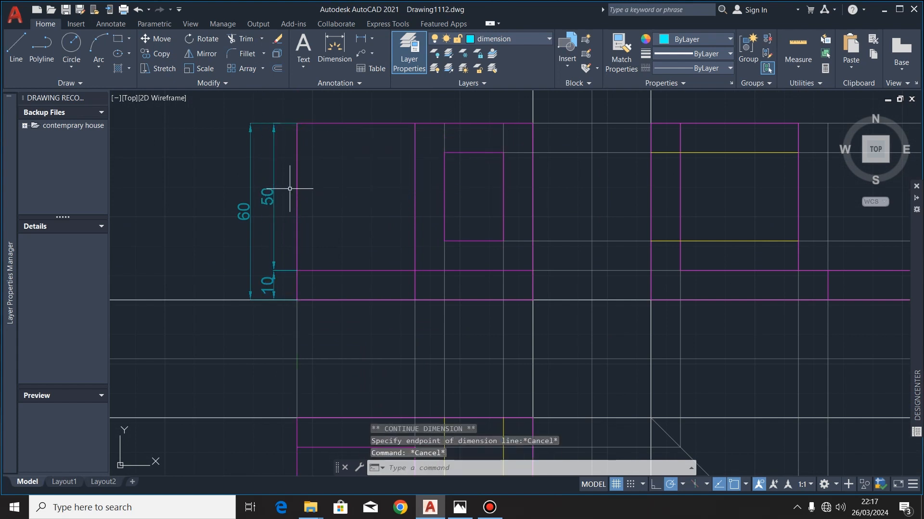
# Dimension the front view's overall width between its top corners, placing the dimension above the view
pyautogui.scroll(-2, 324, 210)
pyautogui.click(334, 48)
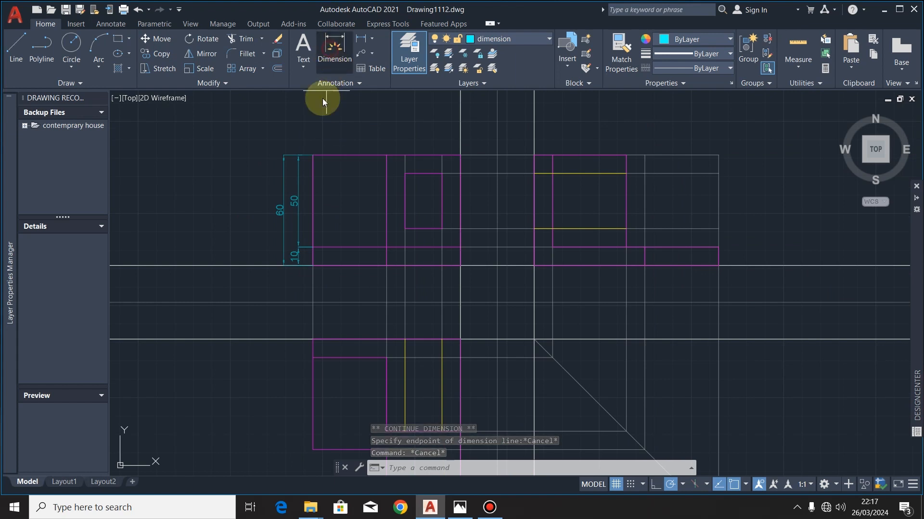
pyautogui.scroll(4, 318, 140)
pyautogui.click(294, 176)
pyautogui.scroll(-3, 337, 183)
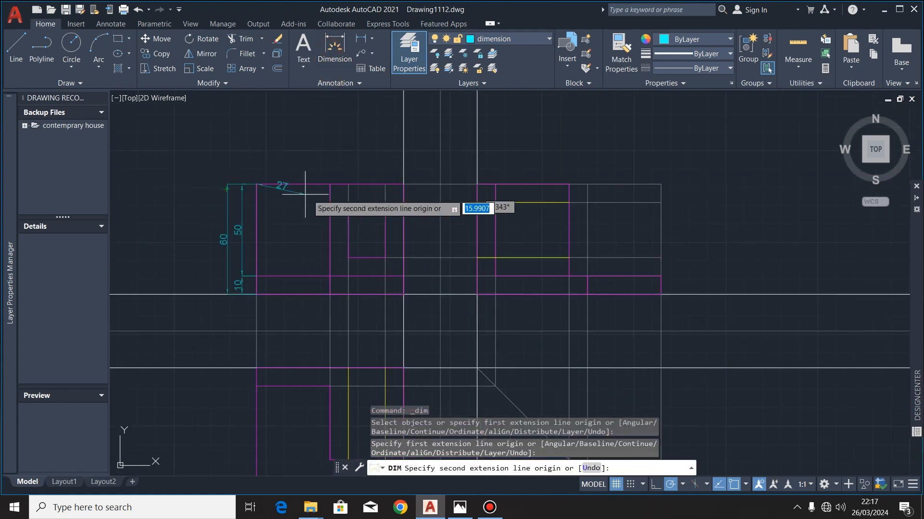
pyautogui.click(407, 184)
pyautogui.scroll(-3, 407, 180)
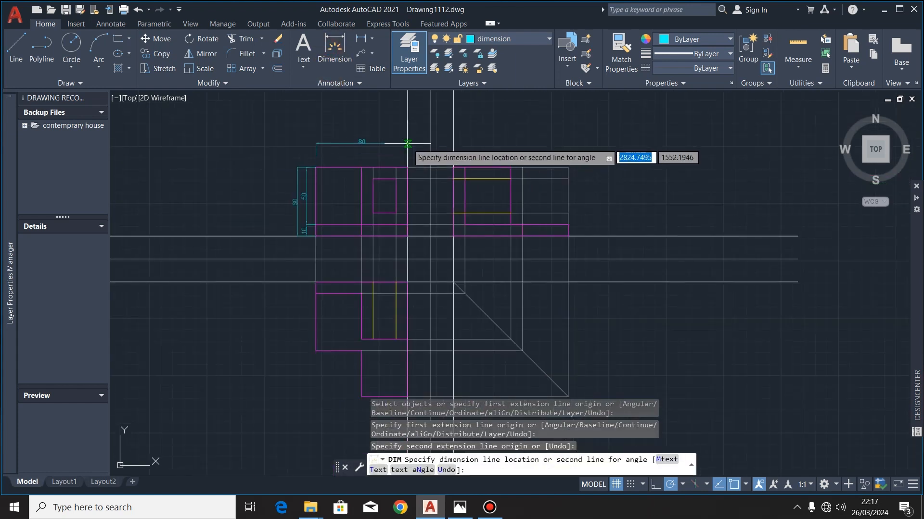
pyautogui.scroll(2, 407, 153)
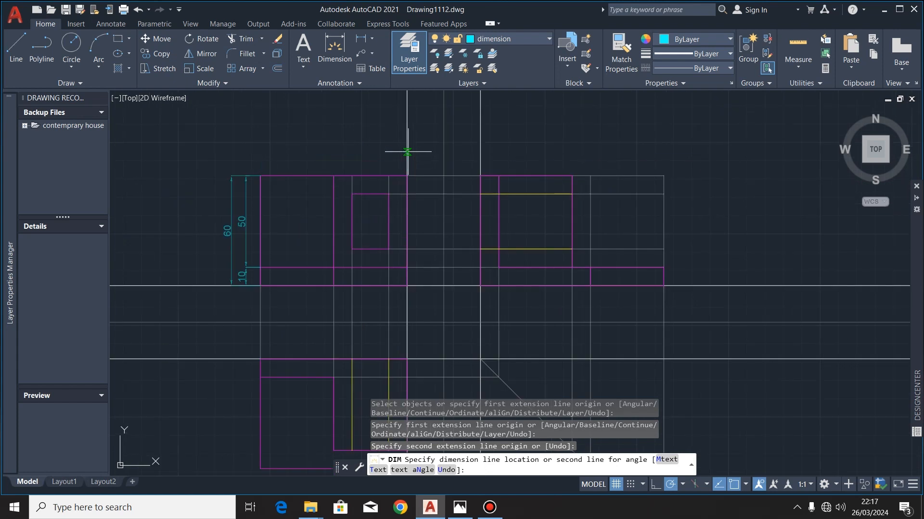
pyautogui.click(406, 149)
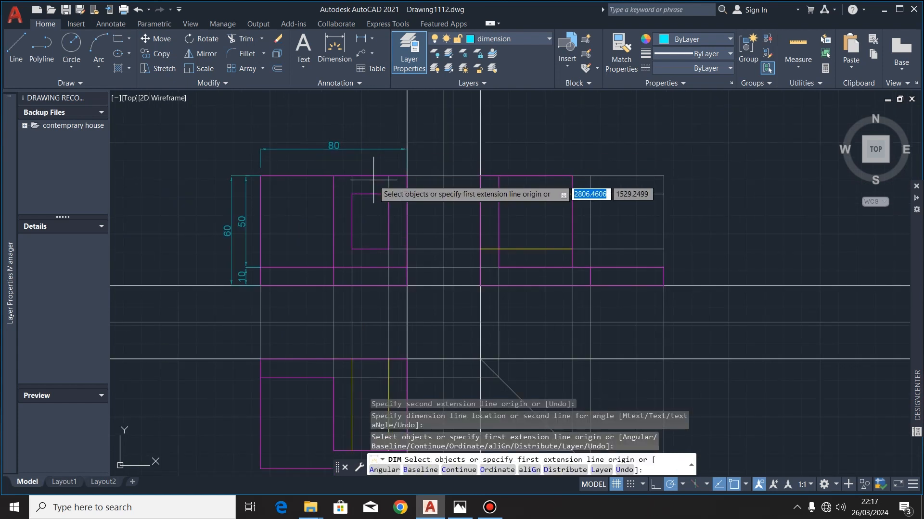
# Dimension the front view's left section from the top-left corner to the middle vertical edge, below the overall width dimension
pyautogui.click(264, 178)
pyautogui.click(333, 176)
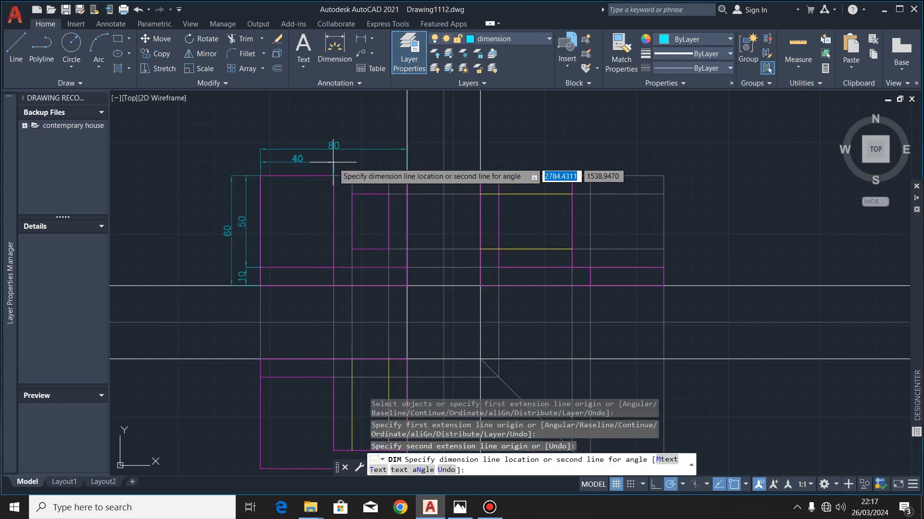
pyautogui.click(334, 161)
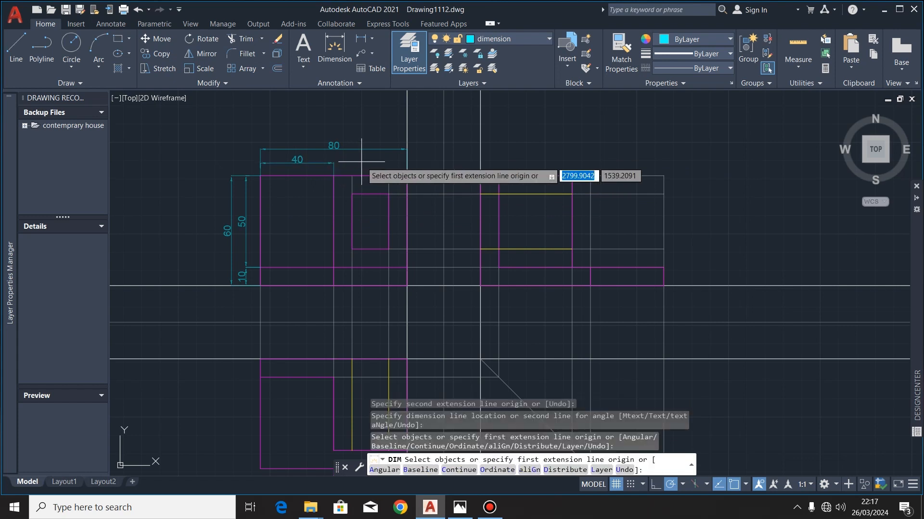
pyautogui.scroll(2, 339, 165)
pyautogui.press('Escape')
# Continue the left section's width dimension to the front view's top-right corner
pyautogui.click(329, 163)
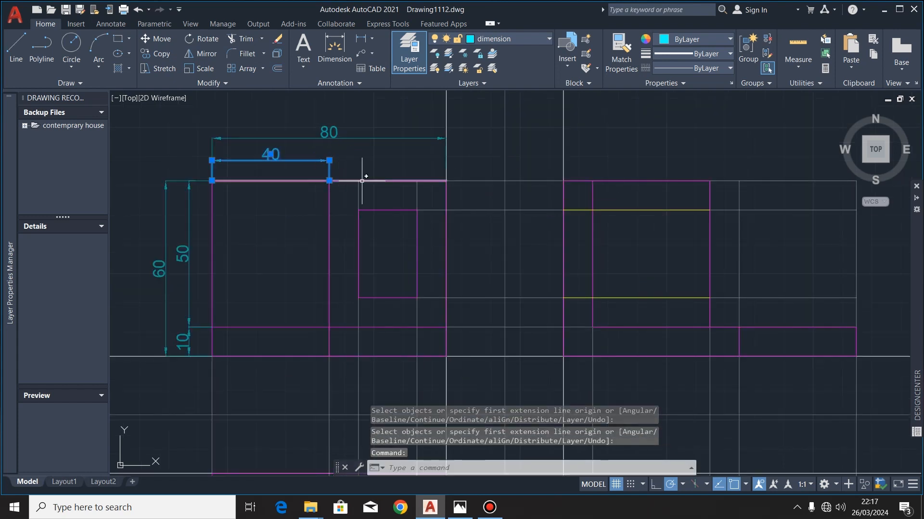
pyautogui.moveTo(329, 160)
pyautogui.click(380, 202)
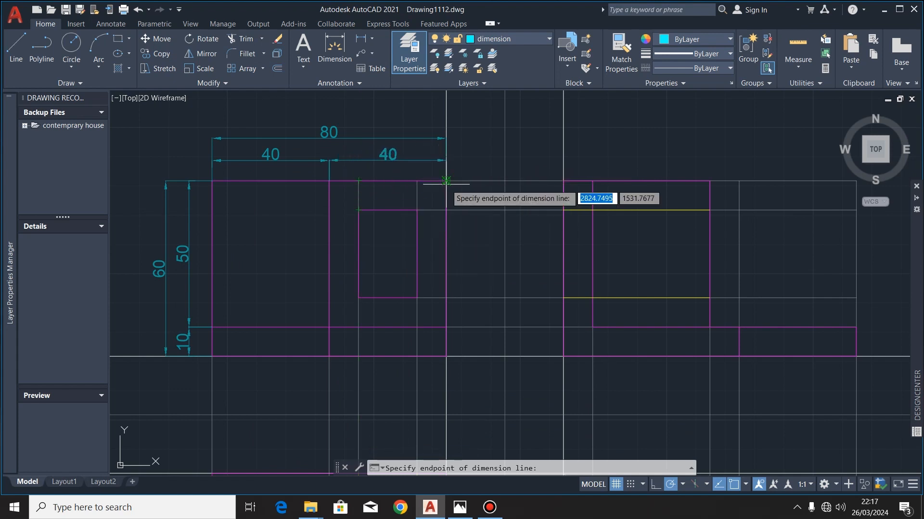
pyautogui.click(446, 181)
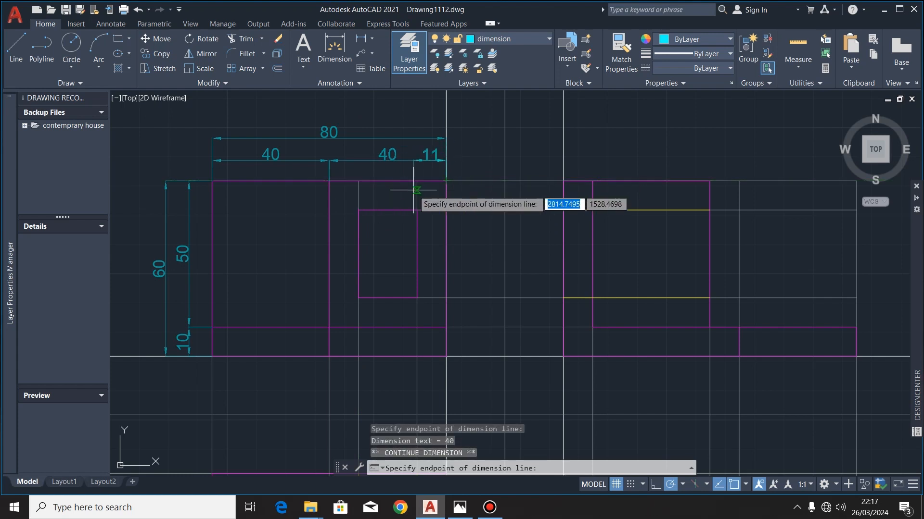
pyautogui.press('Escape')
pyautogui.scroll(-2, 361, 150)
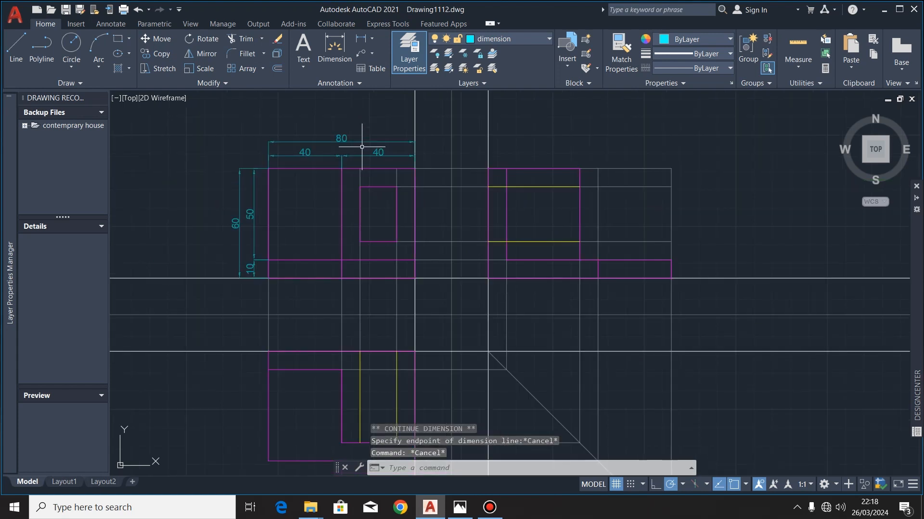
pyautogui.scroll(2, 362, 188)
pyautogui.scroll(-2, 356, 217)
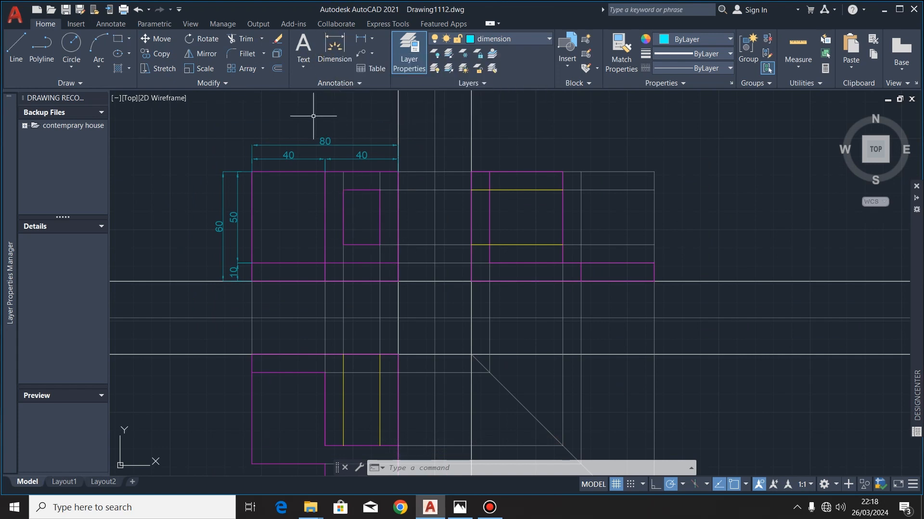
# Dimension the plan's overall depth along its right edge, placing it left of the plan in line with the front view's overall height dimension
pyautogui.click(334, 48)
pyautogui.scroll(-2, 349, 166)
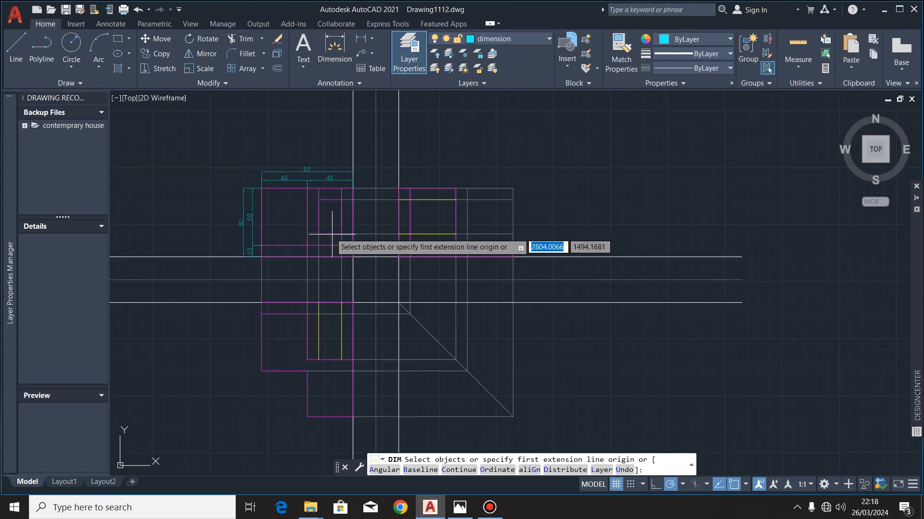
pyautogui.scroll(1, 348, 165)
pyautogui.scroll(-2, 349, 165)
pyautogui.scroll(1, 321, 385)
pyautogui.scroll(-1, 338, 378)
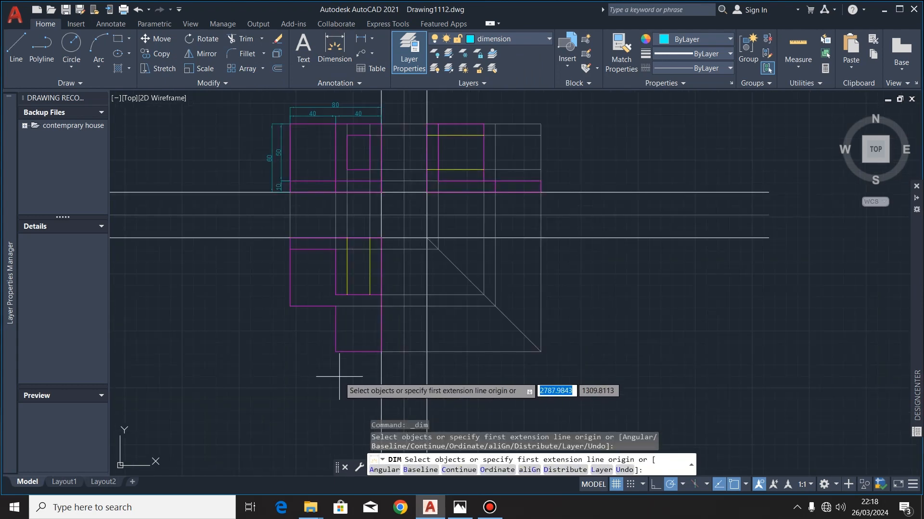
pyautogui.scroll(1, 290, 363)
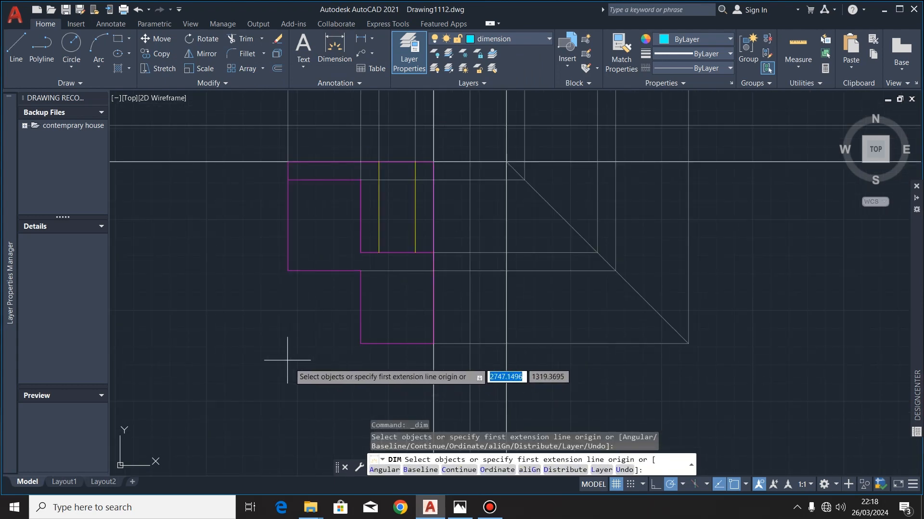
pyautogui.click(433, 162)
pyautogui.click(433, 344)
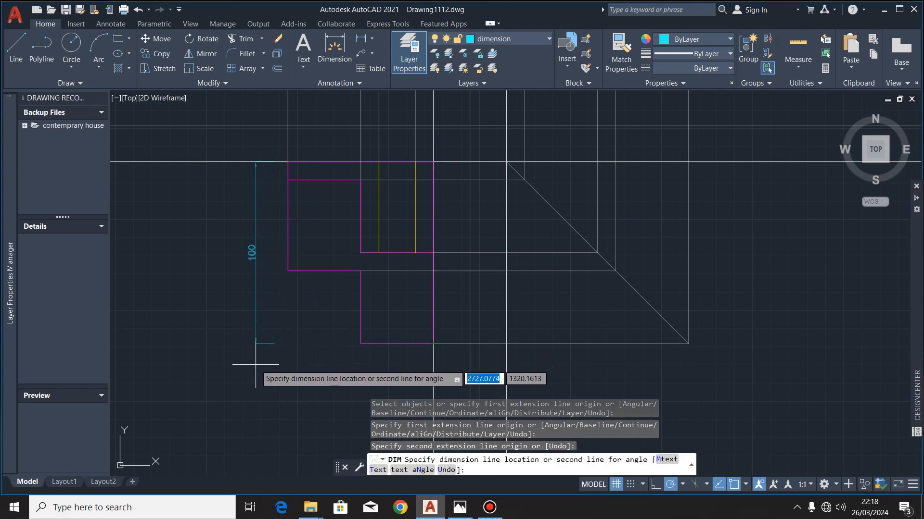
pyautogui.scroll(-3, 255, 364)
pyautogui.scroll(8, 260, 271)
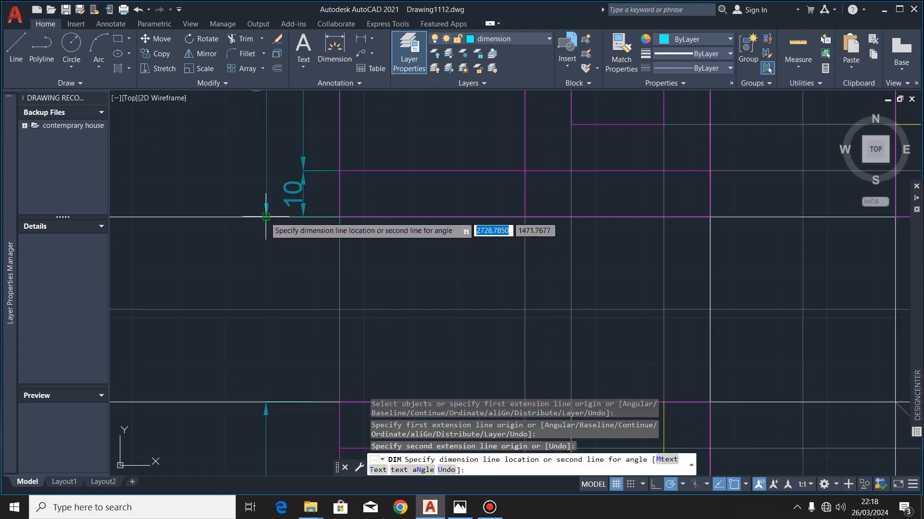
pyautogui.click(266, 216)
# Dimension the depth of the plan's narrow upper strip at its left edge, inside the overall depth dimension
pyautogui.scroll(-3, 256, 154)
pyautogui.scroll(2, 271, 220)
pyautogui.click(283, 194)
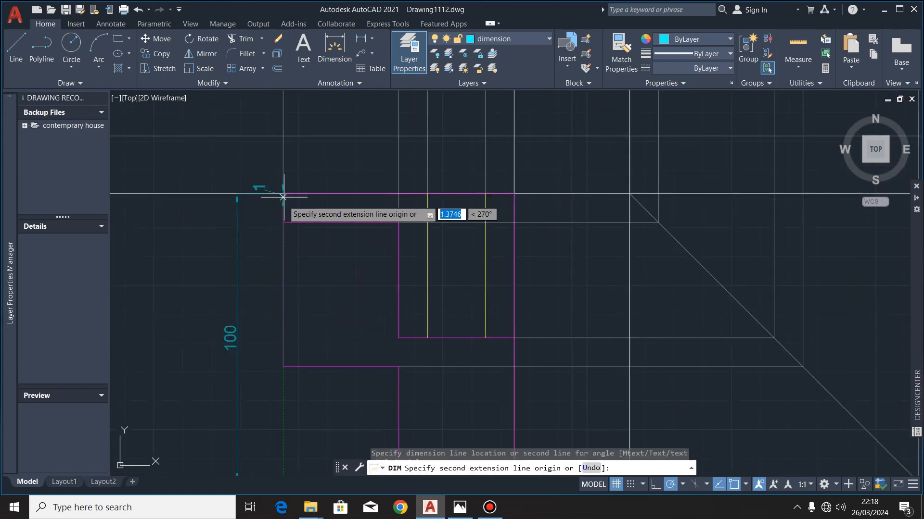
pyautogui.click(283, 222)
pyautogui.click(261, 240)
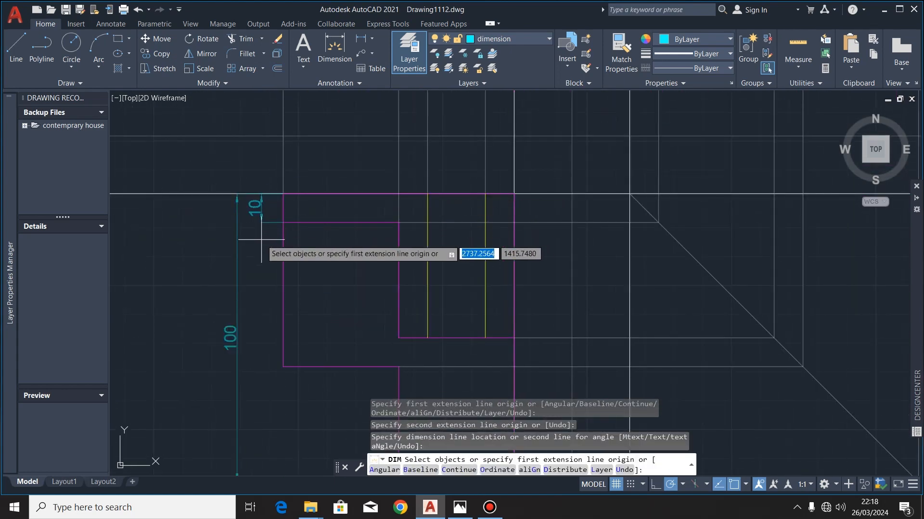
pyautogui.press('Return')
# Continue the plan's strip depth dimension down the left side to the step's lower-left corner and on to the plan's bottom edge
pyautogui.click(260, 233)
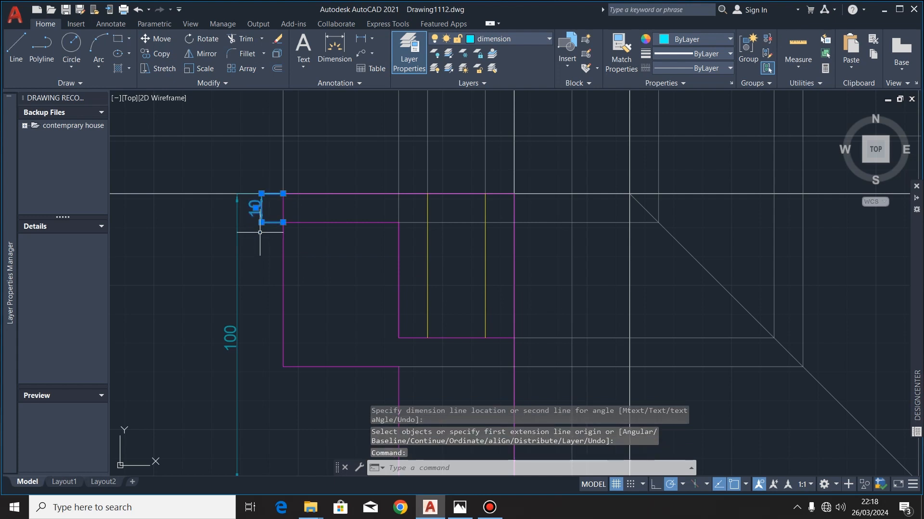
pyautogui.moveTo(261, 222)
pyautogui.click(308, 262)
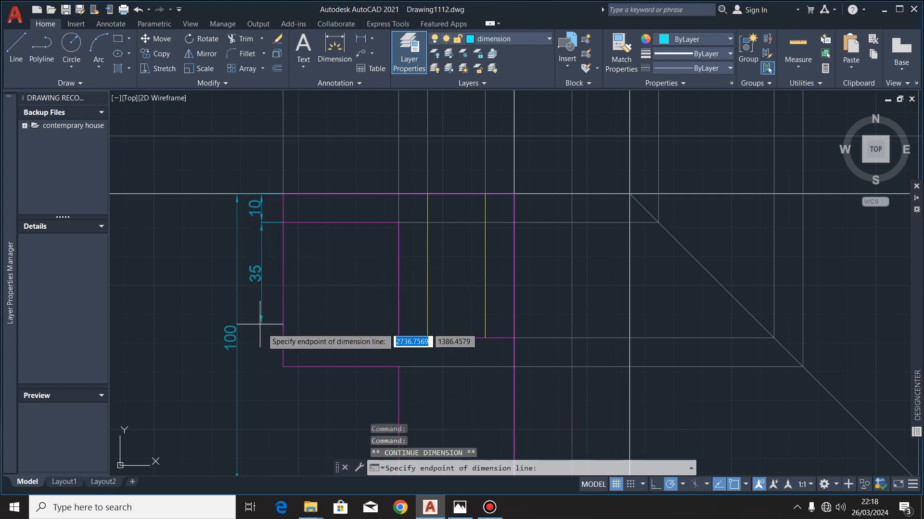
pyautogui.click(283, 367)
pyautogui.scroll(-3, 268, 304)
pyautogui.scroll(3, 305, 330)
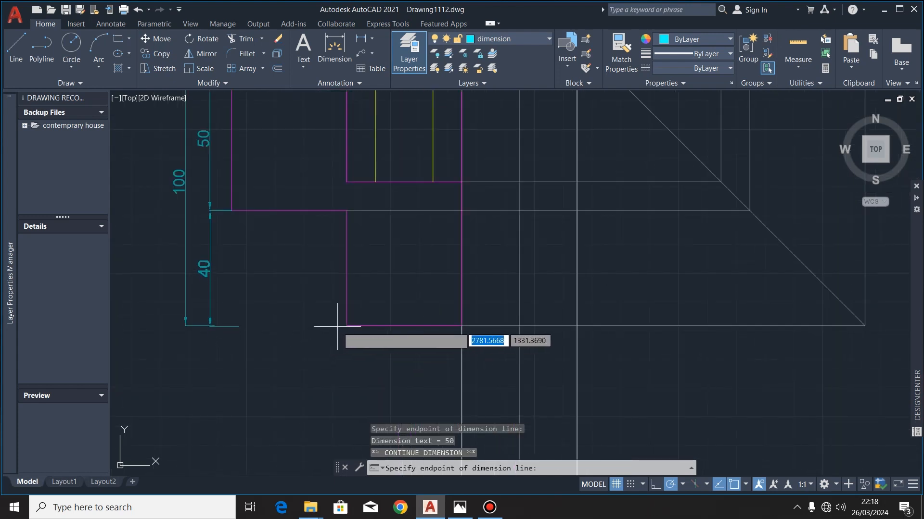
pyautogui.click(339, 326)
pyautogui.press('Escape')
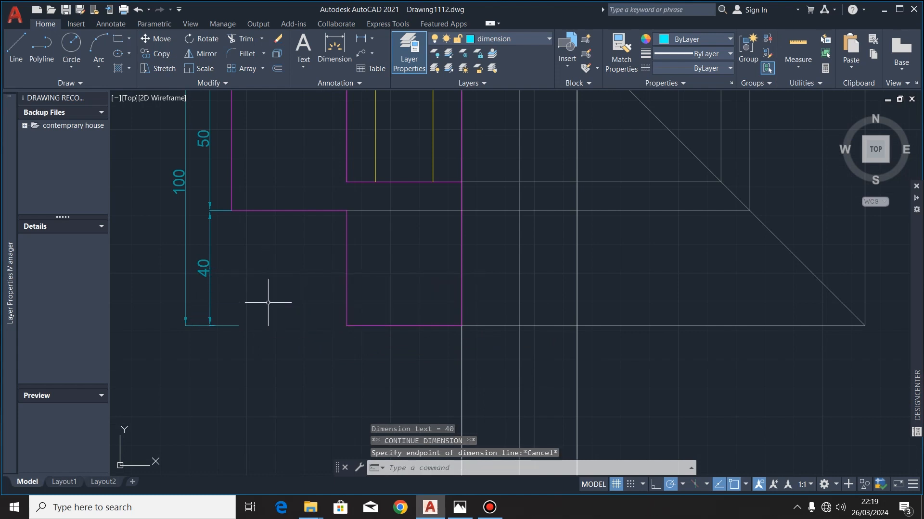
pyautogui.press('Escape')
# Dimension the plan's overall width between its top corners, placing the dimension line below the plan
pyautogui.scroll(-2, 274, 355)
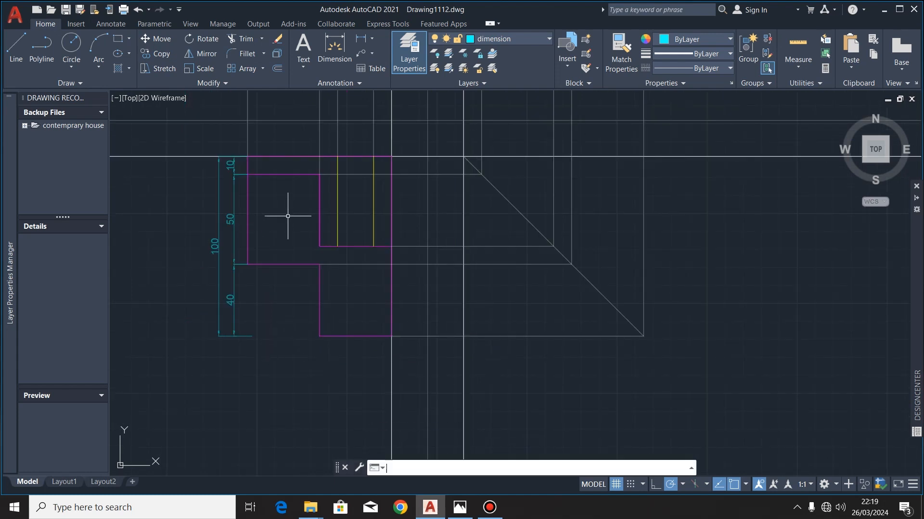
pyautogui.write('dim')
pyautogui.press('Return')
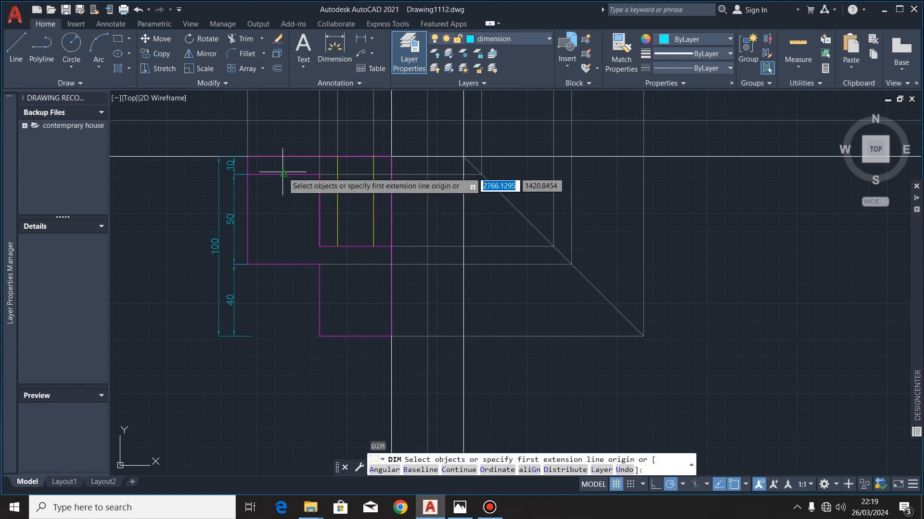
pyautogui.click(248, 153)
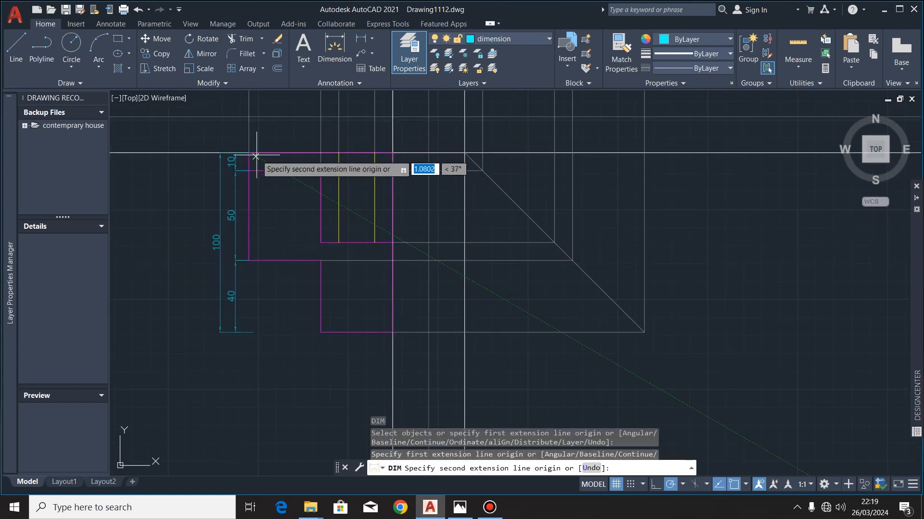
pyautogui.click(393, 153)
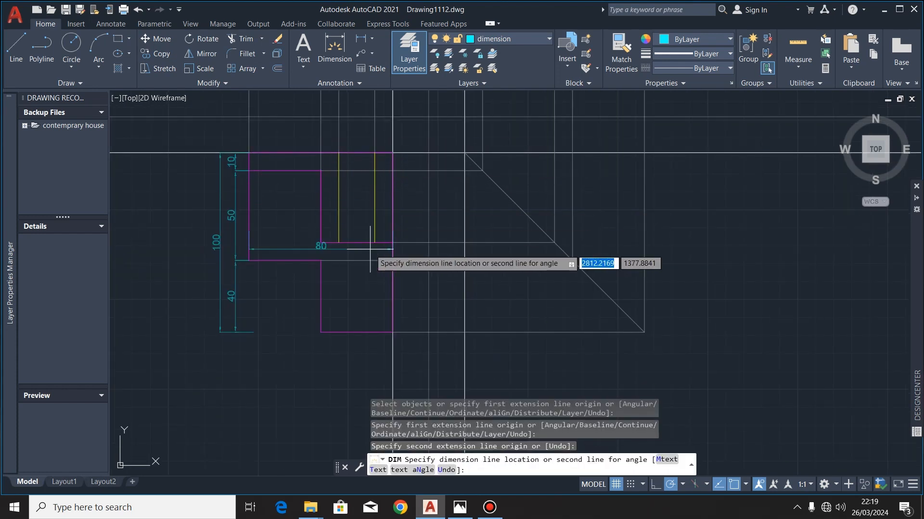
pyautogui.click(384, 361)
# Dimension the width of the plan's left section at the step, placing it between the plan and the overall width dimension
pyautogui.click(248, 260)
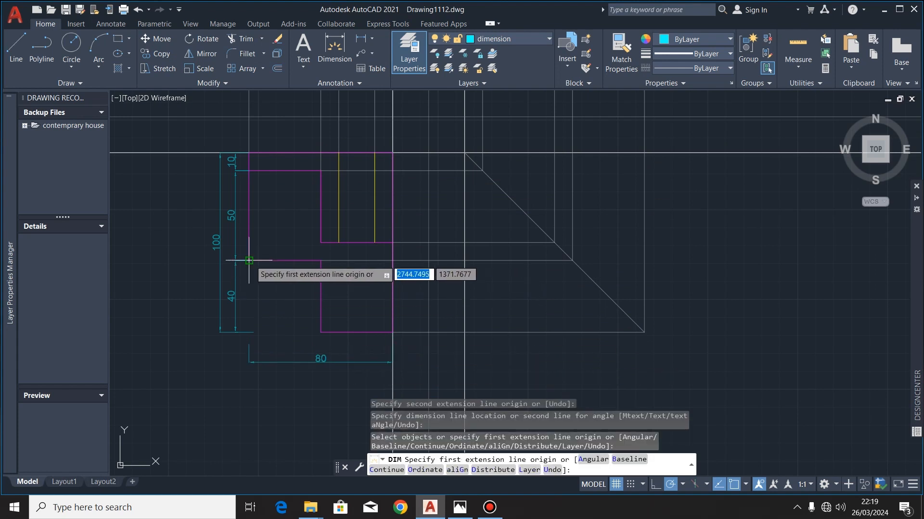
pyautogui.click(320, 260)
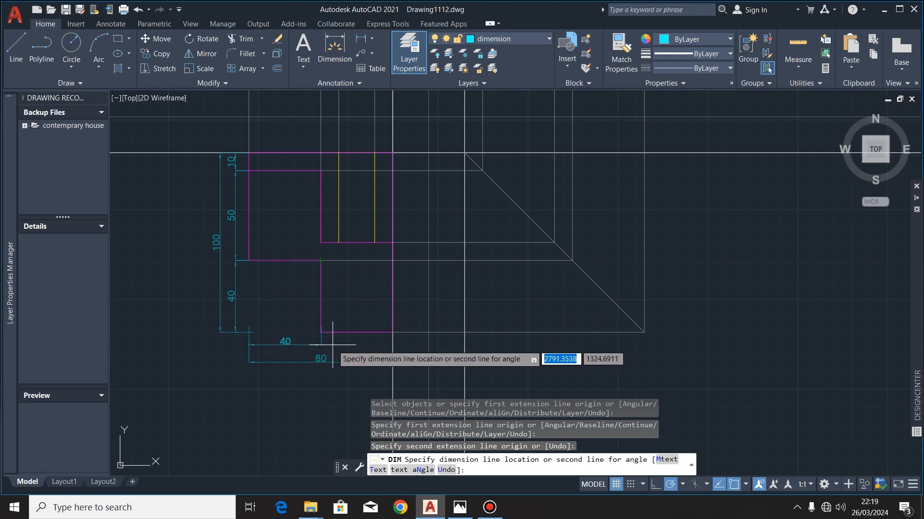
pyautogui.click(337, 344)
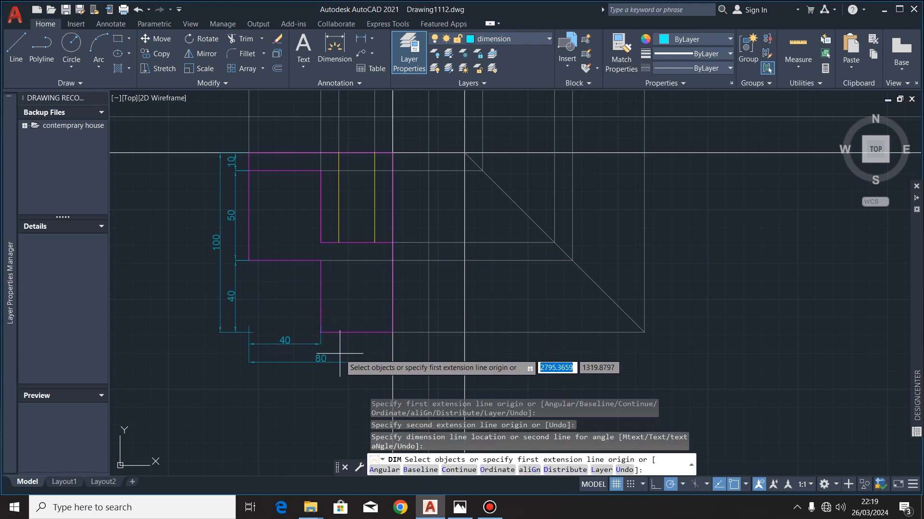
pyautogui.scroll(2, 336, 351)
pyautogui.press('Escape')
# Continue the left section's width dimension to the plan's bottom-right corner
pyautogui.click(314, 343)
pyautogui.moveTo(311, 339)
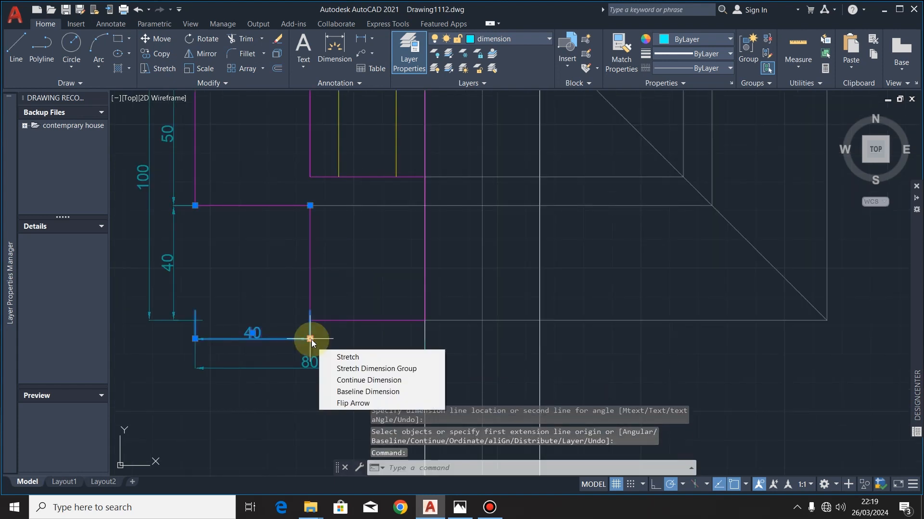
pyautogui.click(351, 380)
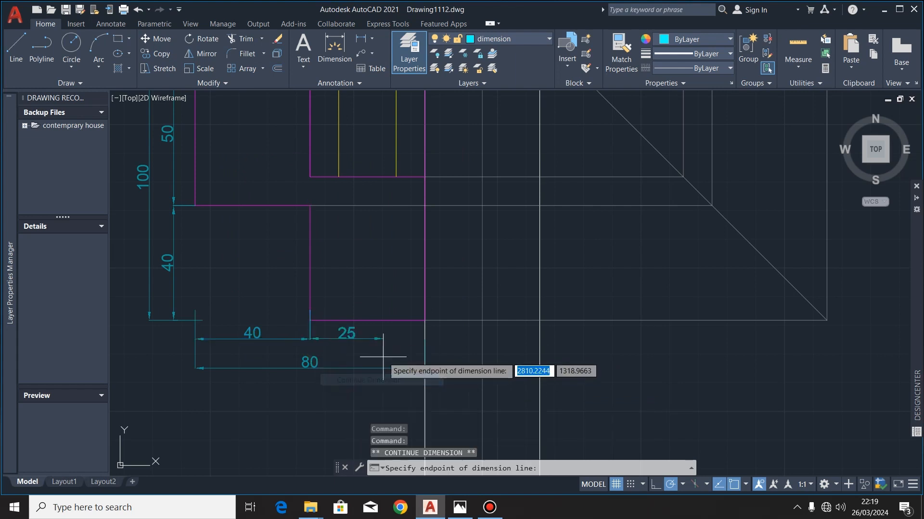
pyautogui.click(424, 321)
pyautogui.press('Escape')
pyautogui.press('Escape')
pyautogui.scroll(-2, 353, 365)
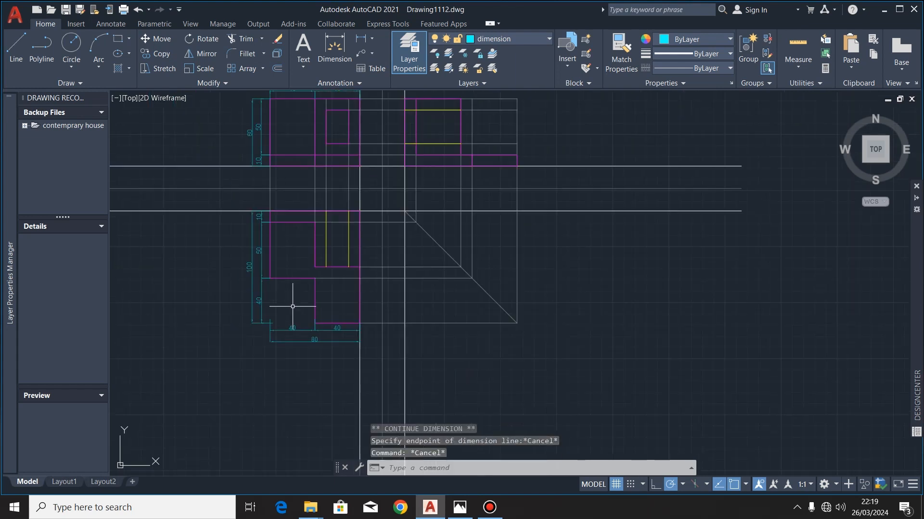
pyautogui.scroll(2, 307, 269)
pyautogui.scroll(-2, 307, 269)
pyautogui.scroll(3, 308, 313)
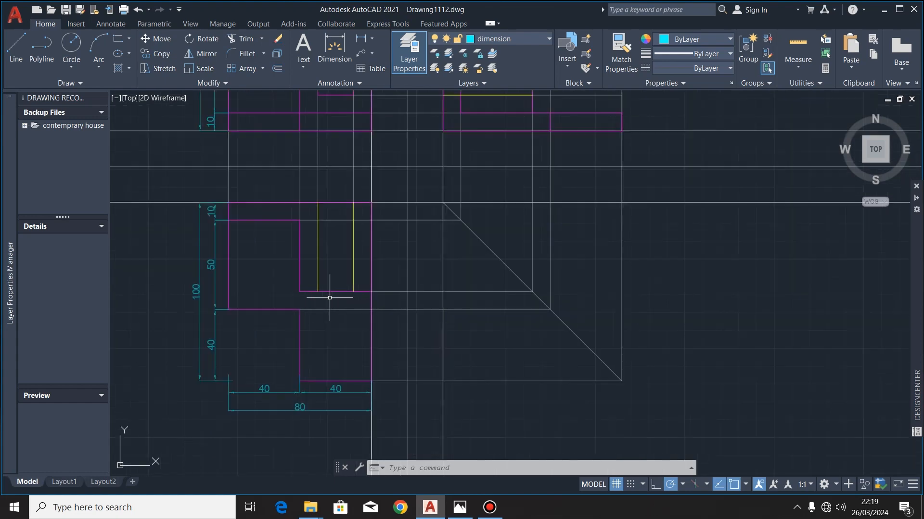
pyautogui.scroll(-3, 319, 324)
pyautogui.scroll(3, 324, 324)
pyautogui.scroll(-3, 324, 323)
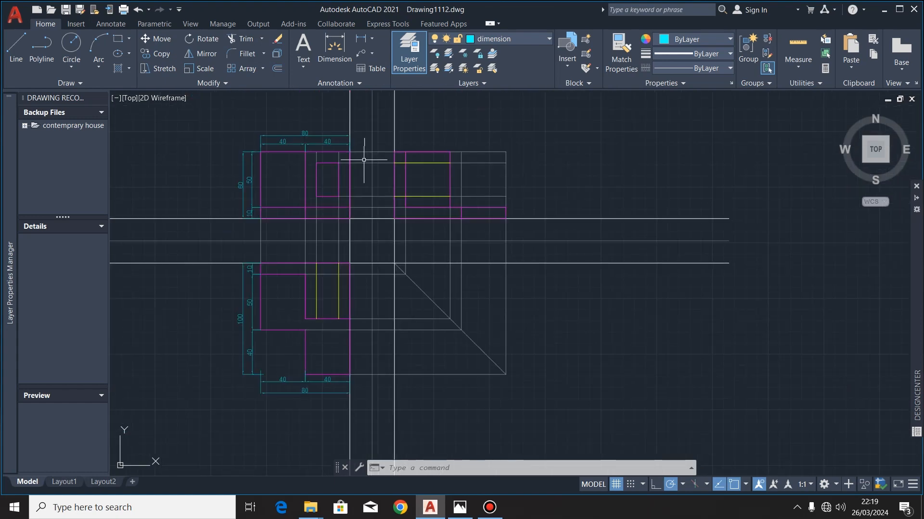
# Dimension the side view's overall width along its base, placing it above the view in line with the front view's overall width dimension
pyautogui.click(336, 46)
pyautogui.scroll(2, 435, 140)
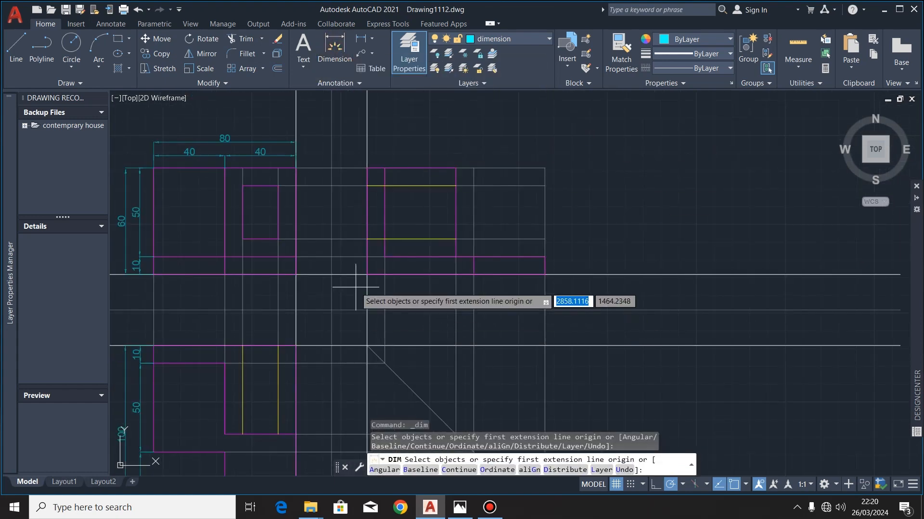
pyautogui.scroll(2, 366, 274)
pyautogui.click(373, 268)
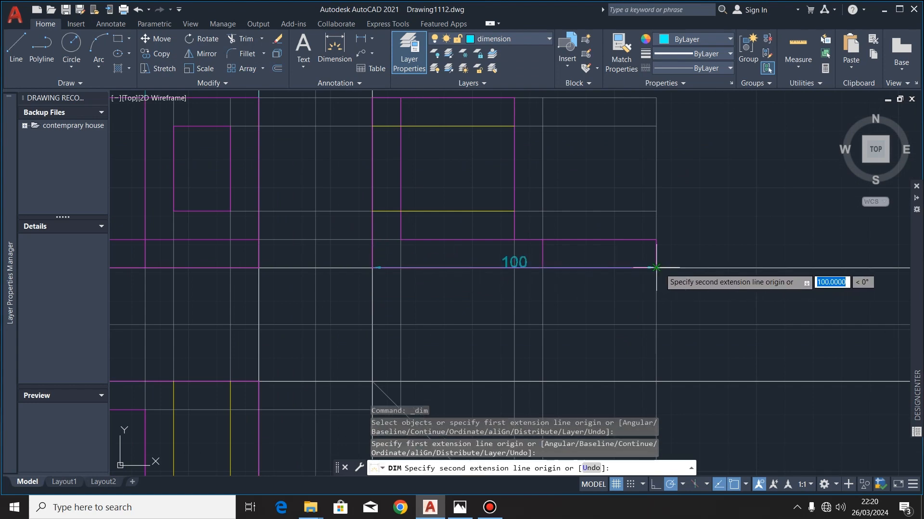
pyautogui.click(657, 268)
pyautogui.scroll(-2, 505, 159)
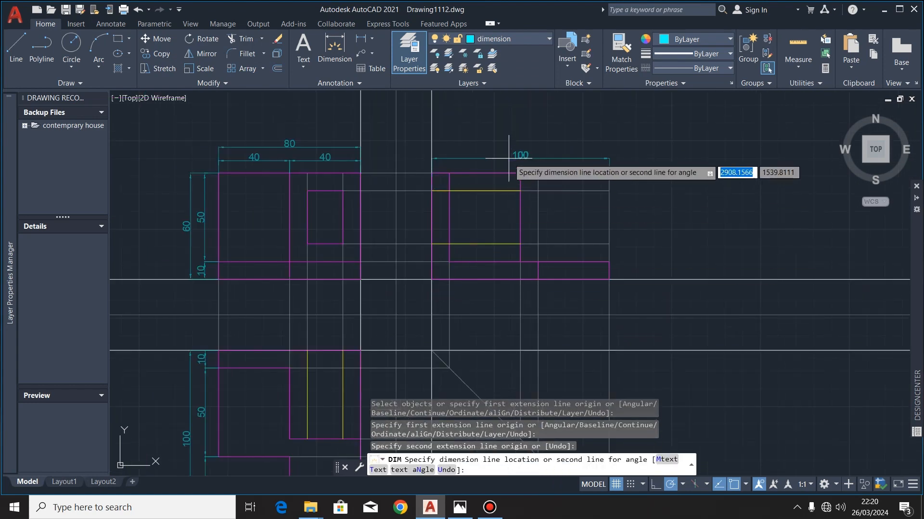
pyautogui.scroll(3, 358, 145)
pyautogui.click(357, 146)
# Dimension the side view's upper block along its top edge, aligned with the front view's section dimensions below the overall width
pyautogui.scroll(-5, 431, 233)
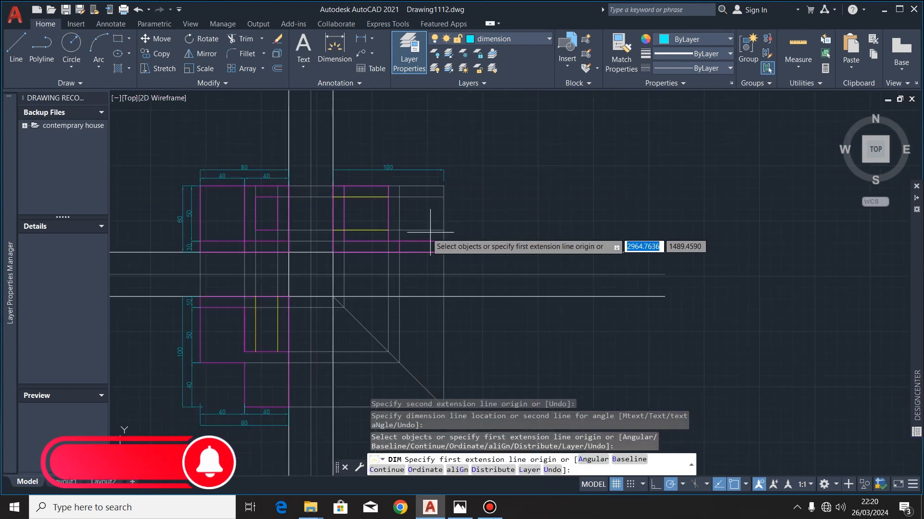
pyautogui.scroll(2, 386, 218)
pyautogui.scroll(-1, 511, 227)
pyautogui.scroll(2, 355, 176)
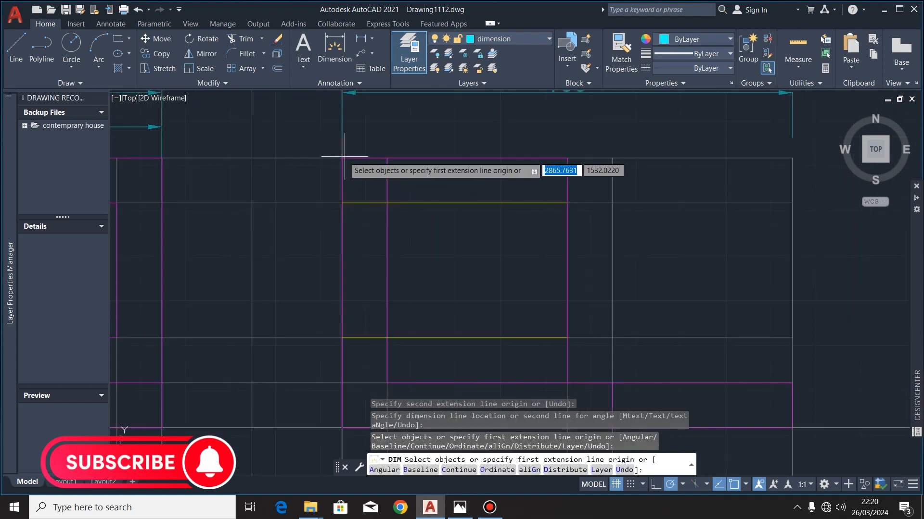
pyautogui.click(342, 158)
pyautogui.click(568, 158)
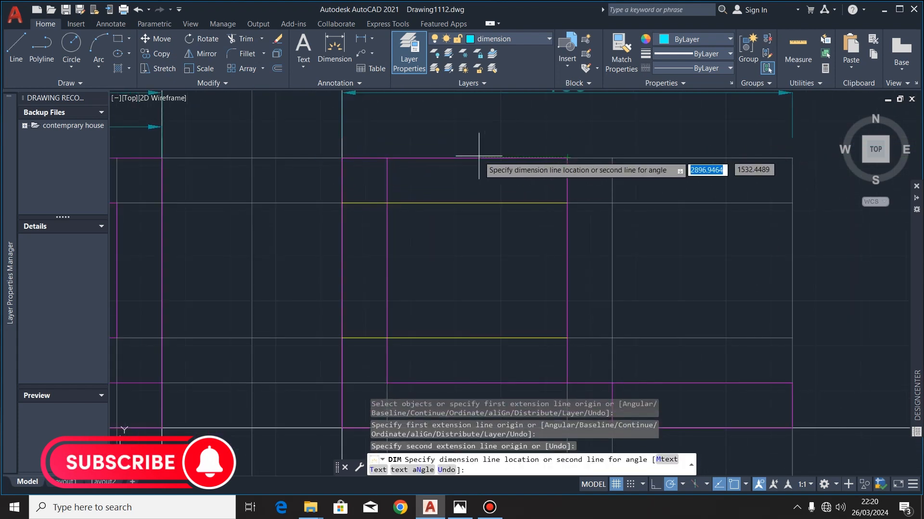
pyautogui.scroll(-2, 479, 155)
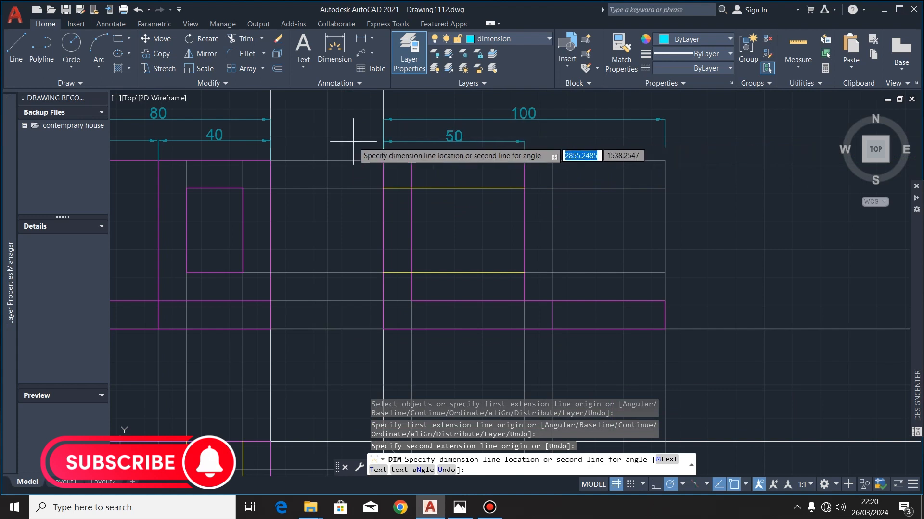
pyautogui.click(270, 139)
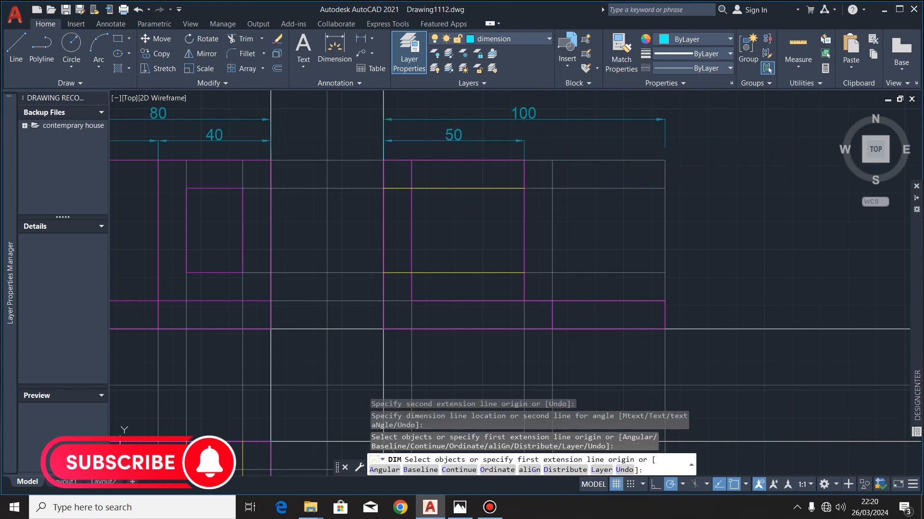
pyautogui.press('Escape')
# Continue the upper block's width dimension to the right end of the side view's base
pyautogui.click(522, 140)
pyautogui.moveTo(523, 141)
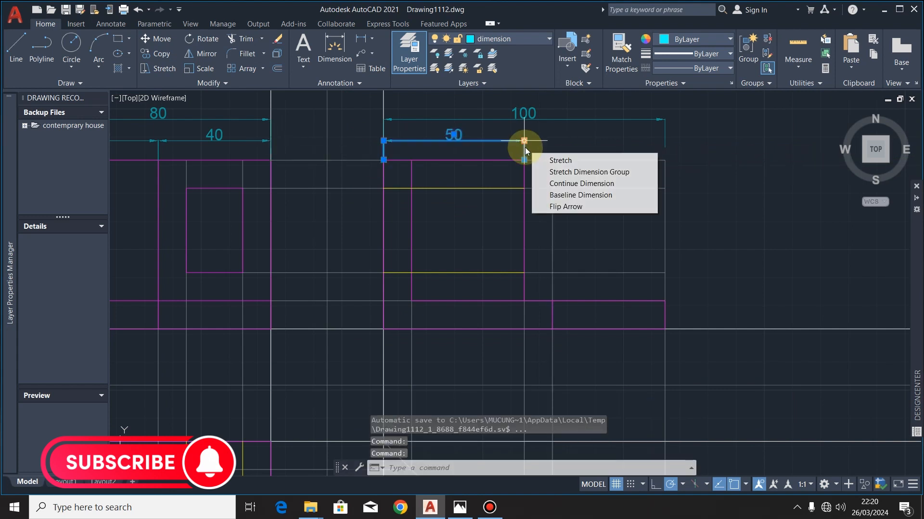
pyautogui.click(566, 183)
pyautogui.click(665, 301)
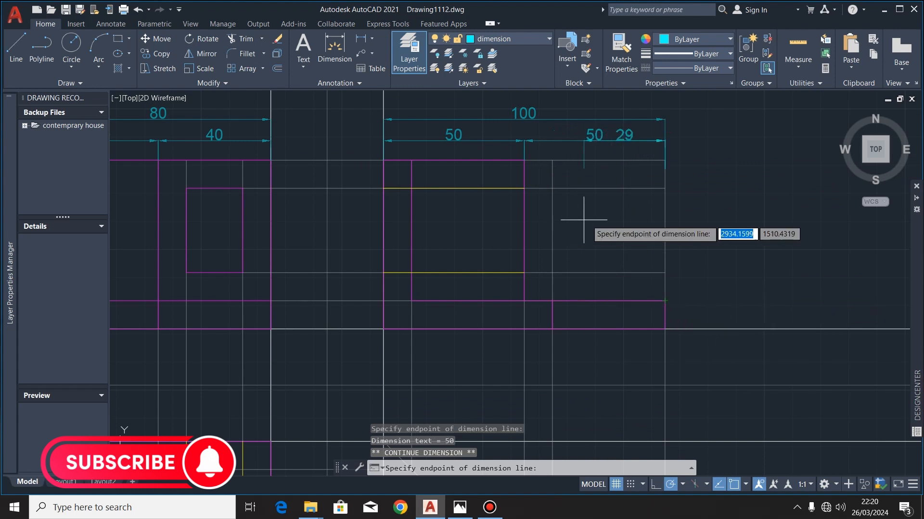
pyautogui.press('Escape')
pyautogui.press('Escape')
# Dimension the height from the side view's upper block top-right corner to the upper yellow line, placing it just right of the block
pyautogui.scroll(-2, 450, 226)
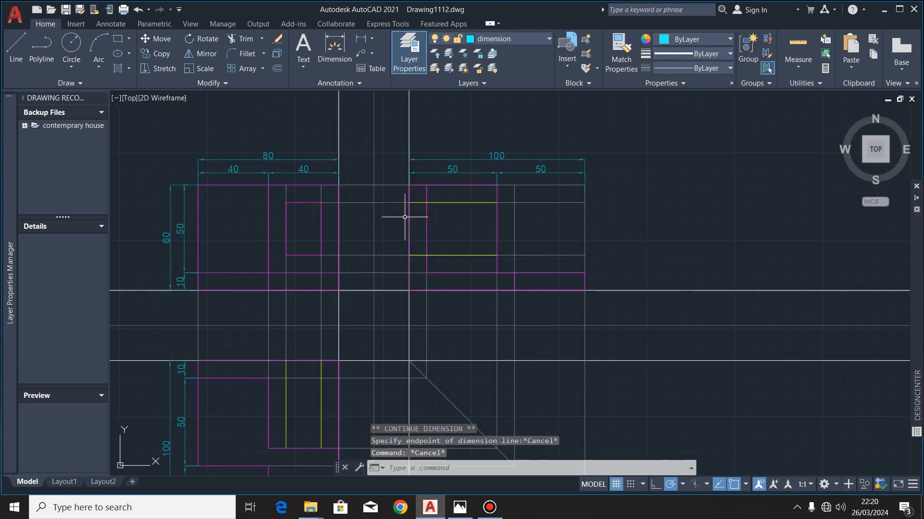
pyautogui.click(334, 53)
pyautogui.scroll(2, 495, 207)
pyautogui.press('Return')
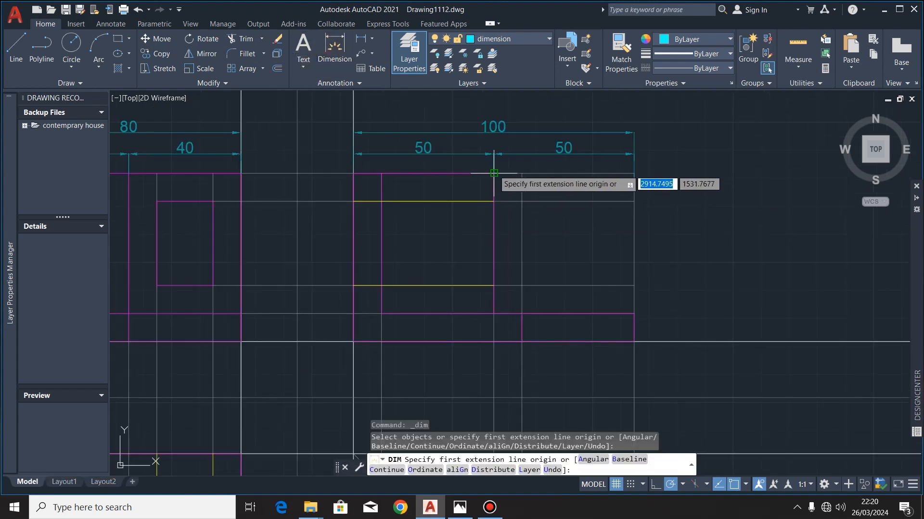
pyautogui.click(493, 173)
pyautogui.click(493, 201)
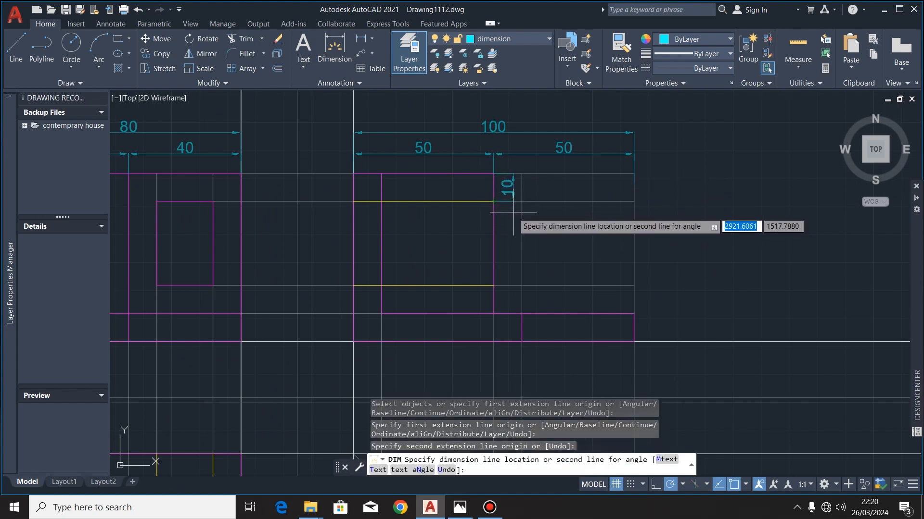
pyautogui.click(512, 211)
pyautogui.press('Escape')
# Continue that height dimension down to the lower yellow line and on to the top edge of the side view's base
pyautogui.click(505, 190)
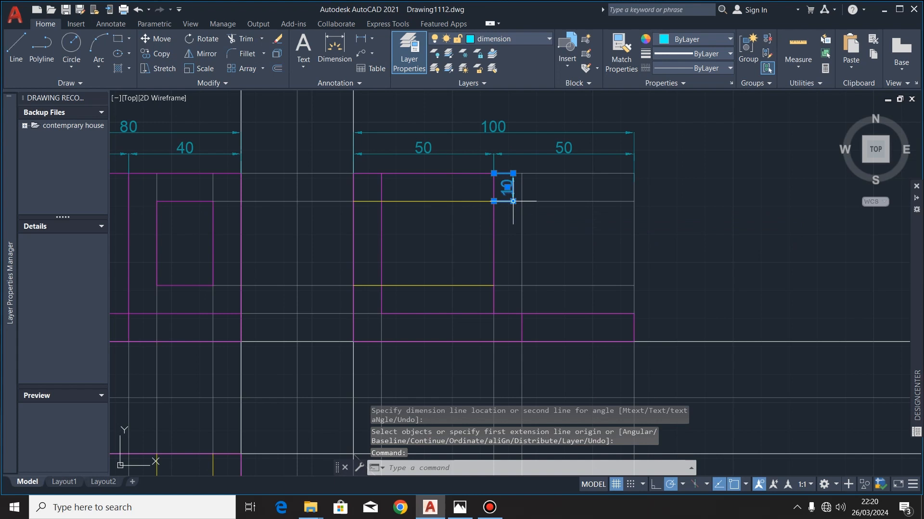
pyautogui.moveTo(513, 201)
pyautogui.click(544, 226)
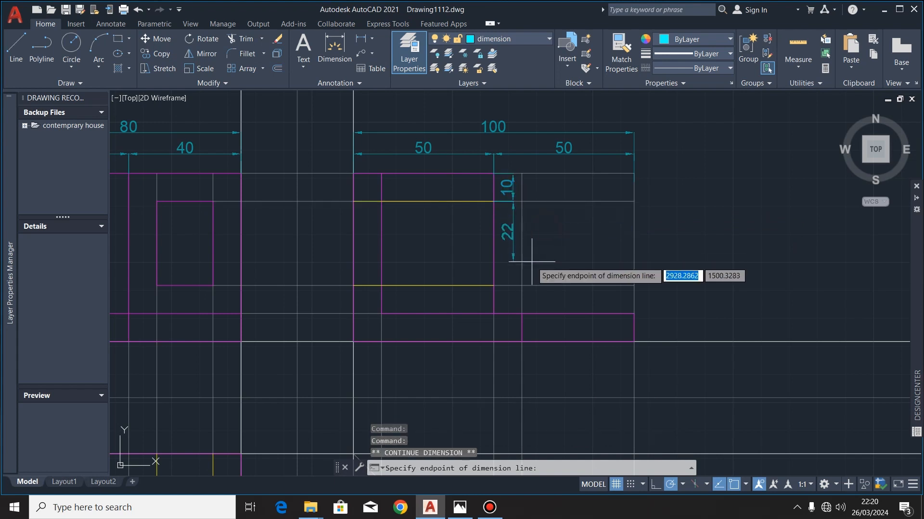
pyautogui.click(494, 285)
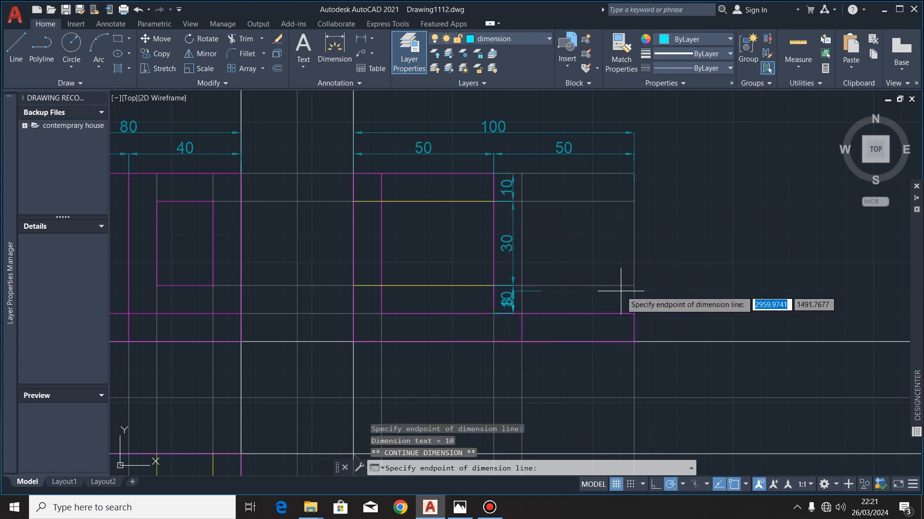
pyautogui.press('Escape')
pyautogui.press('Escape')
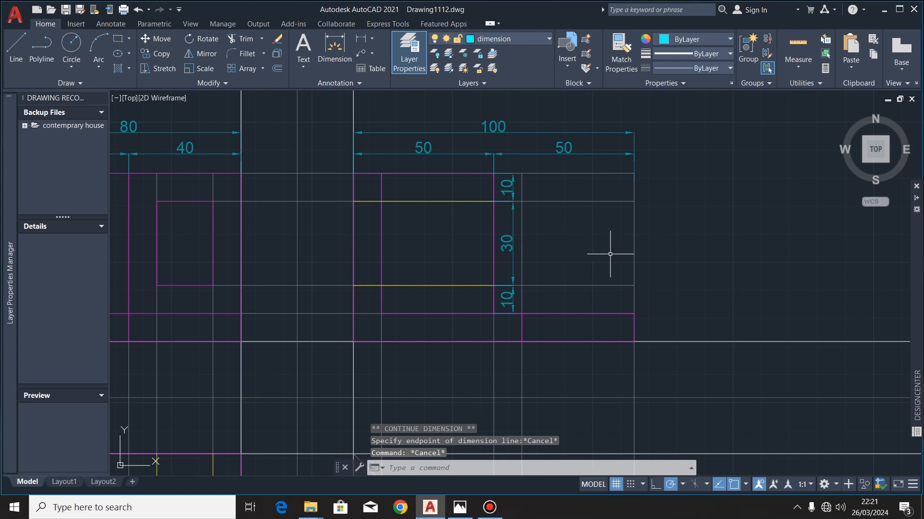
pyautogui.scroll(-1, 610, 254)
pyautogui.scroll(1, 510, 249)
pyautogui.scroll(-1, 583, 247)
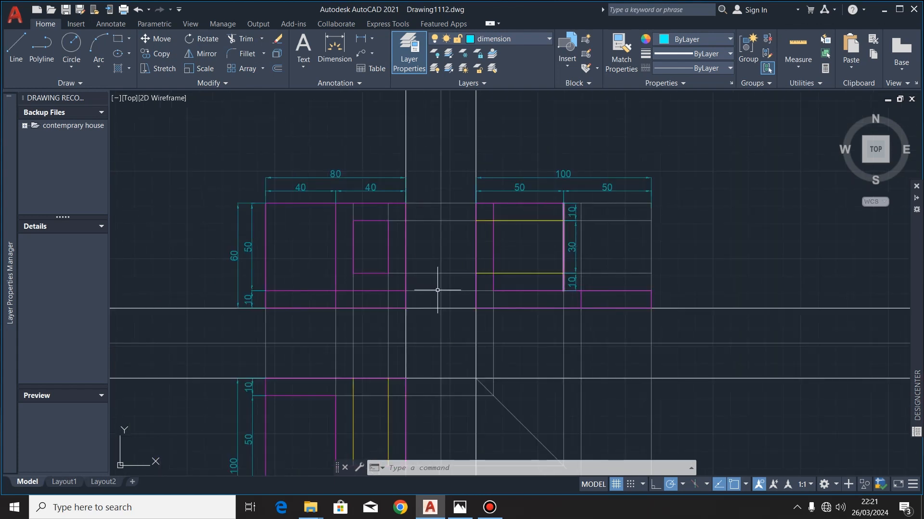
pyautogui.scroll(1, 355, 296)
pyautogui.scroll(-1, 353, 207)
pyautogui.scroll(-1, 448, 152)
pyautogui.scroll(1, 400, 339)
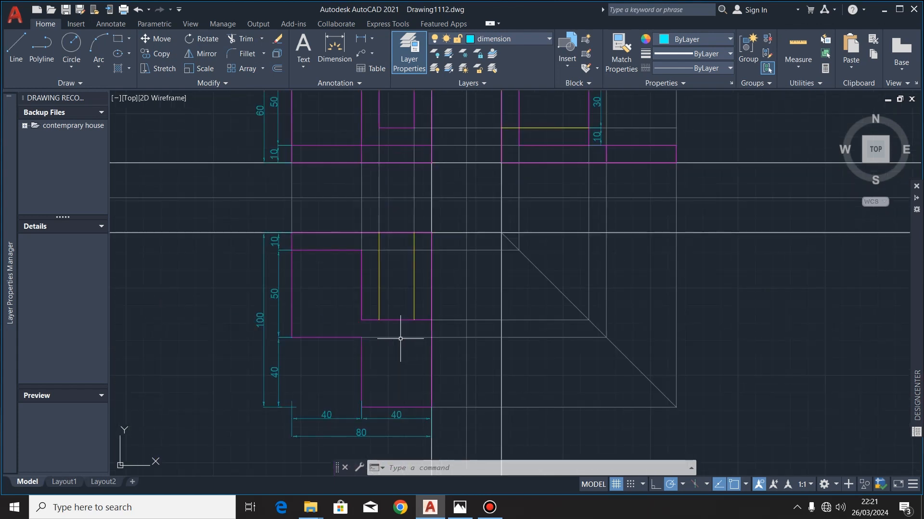
# Dimension the plan's inner block from its lower-left corner to the first yellow hidden line, placing it just above the block's lower edge
pyautogui.click(335, 48)
pyautogui.scroll(-1, 406, 354)
pyautogui.scroll(2, 406, 355)
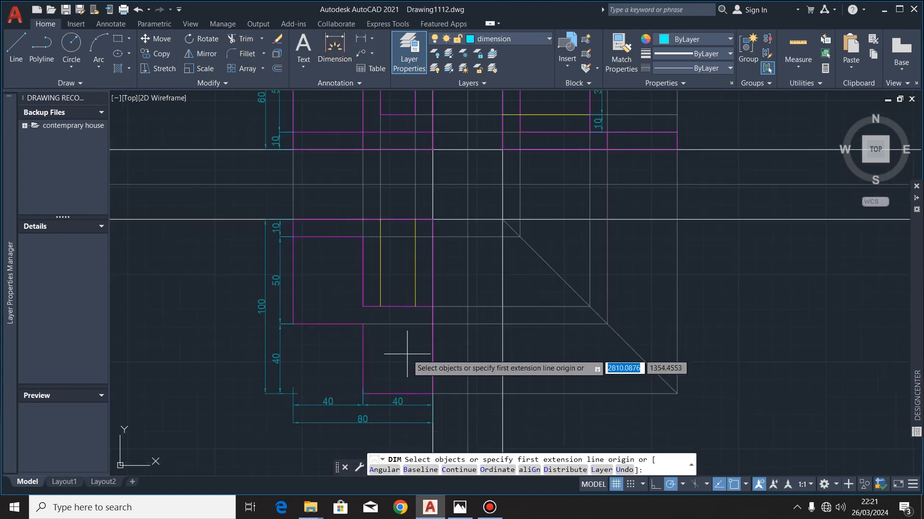
pyautogui.click(336, 278)
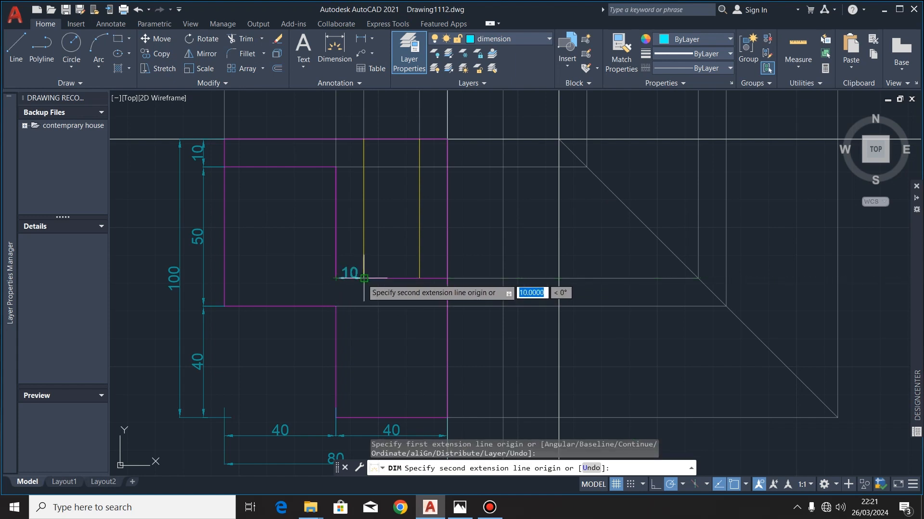
pyautogui.click(363, 278)
pyautogui.click(357, 253)
pyautogui.press('Return')
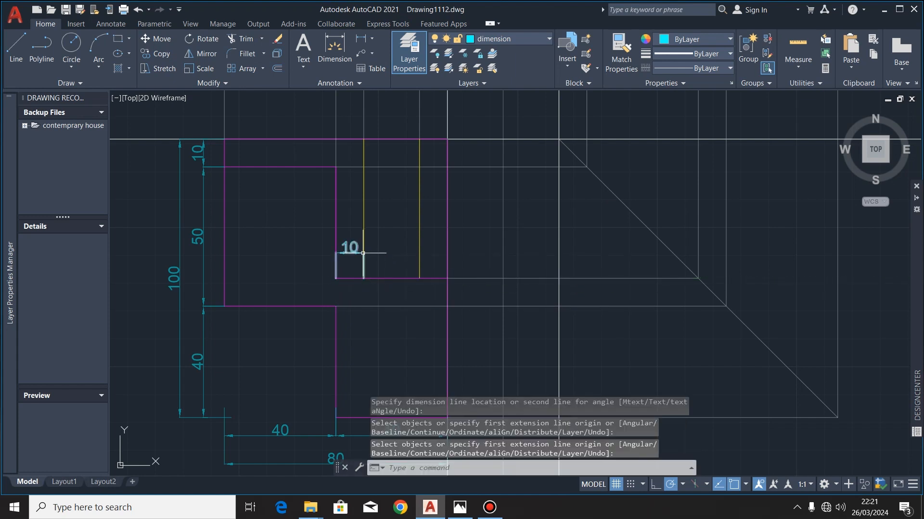
# Continue that width dimension to the second yellow hidden line and on to the plan's right edge
pyautogui.click(362, 252)
pyautogui.moveTo(363, 253)
pyautogui.click(387, 281)
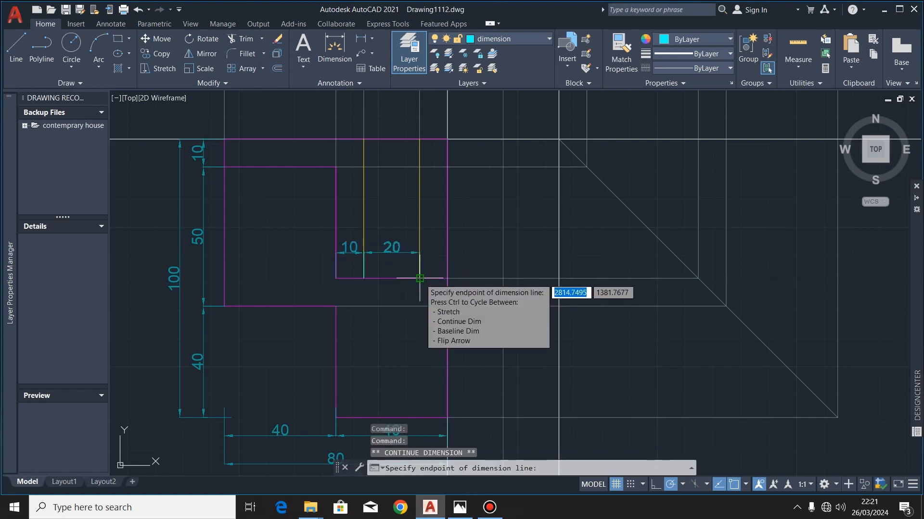
pyautogui.click(420, 277)
pyautogui.click(447, 278)
pyautogui.press('Escape')
pyautogui.press('Escape')
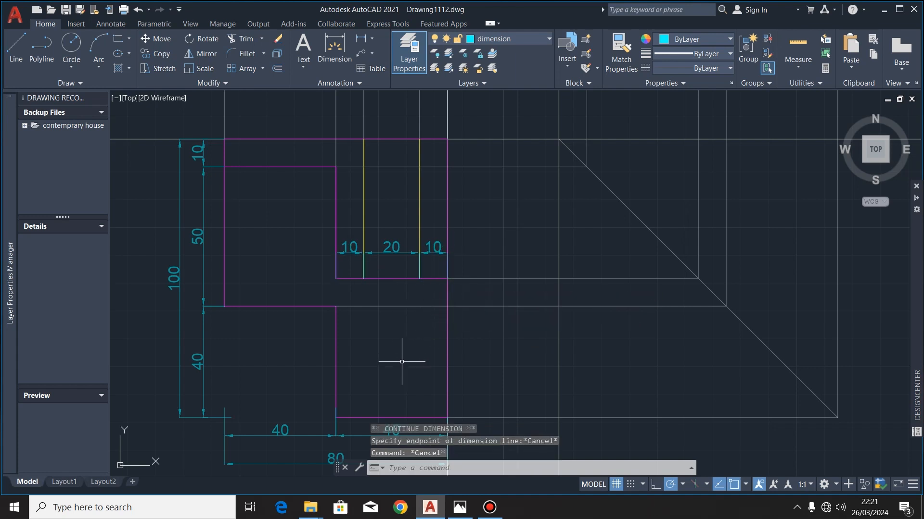
# Dimension the depth of the plan's top strip at the inner block's left edge, placing it just left of that edge
pyautogui.scroll(-1, 402, 362)
pyautogui.scroll(1, 455, 285)
pyautogui.scroll(-2, 420, 291)
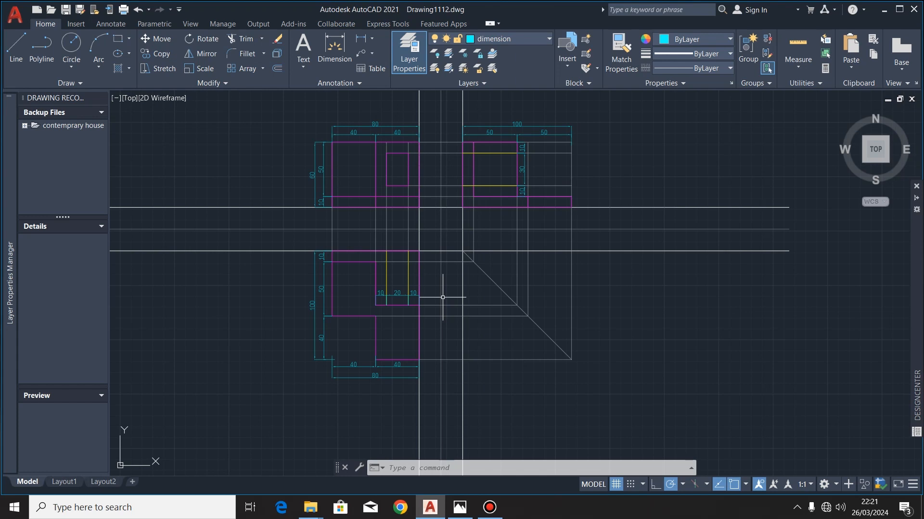
pyautogui.scroll(1, 365, 287)
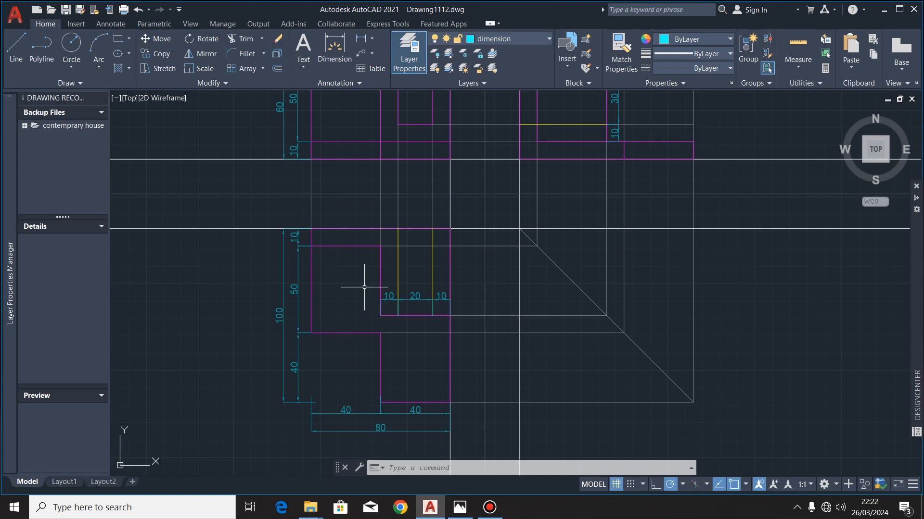
pyautogui.click(334, 46)
pyautogui.scroll(1, 385, 264)
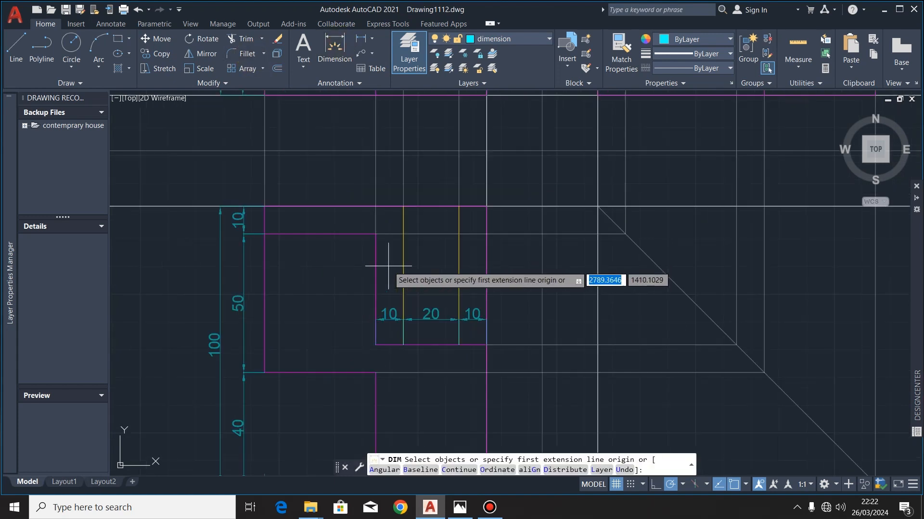
pyautogui.press('Return')
pyautogui.click(375, 206)
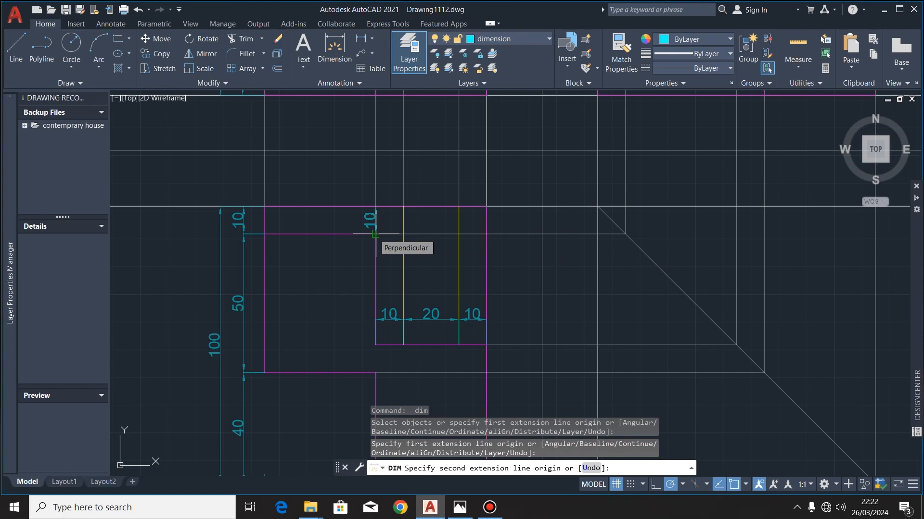
pyautogui.click(375, 234)
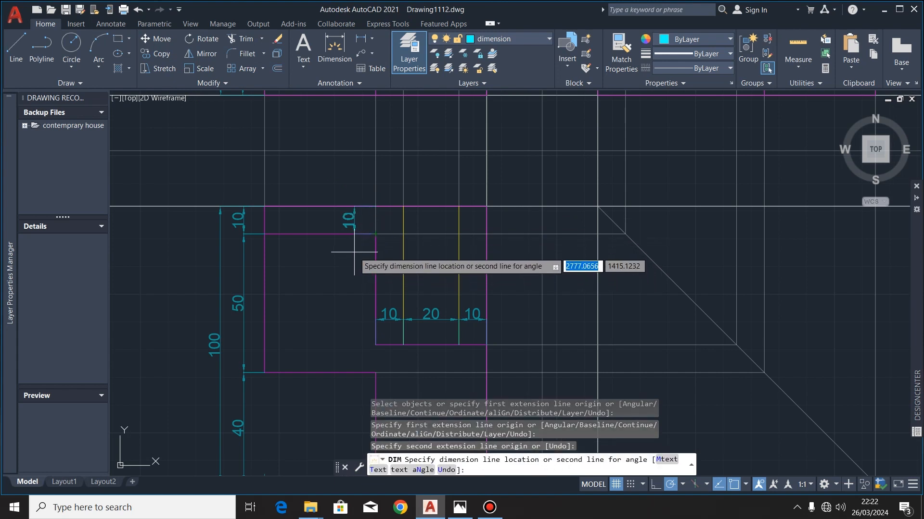
pyautogui.click(355, 256)
pyautogui.press('Escape')
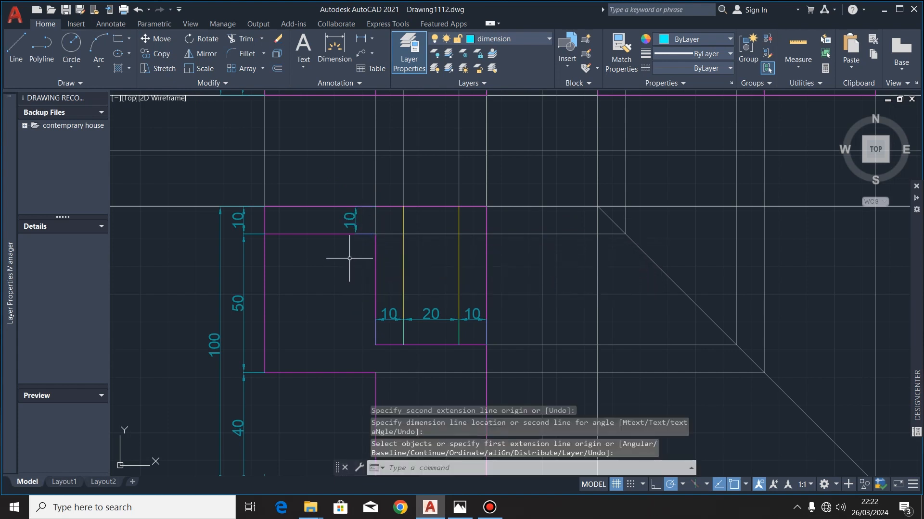
# Continue that depth dimension down to the lower-left corner of the plan's inner block
pyautogui.click(356, 232)
pyautogui.moveTo(355, 234)
pyautogui.click(380, 274)
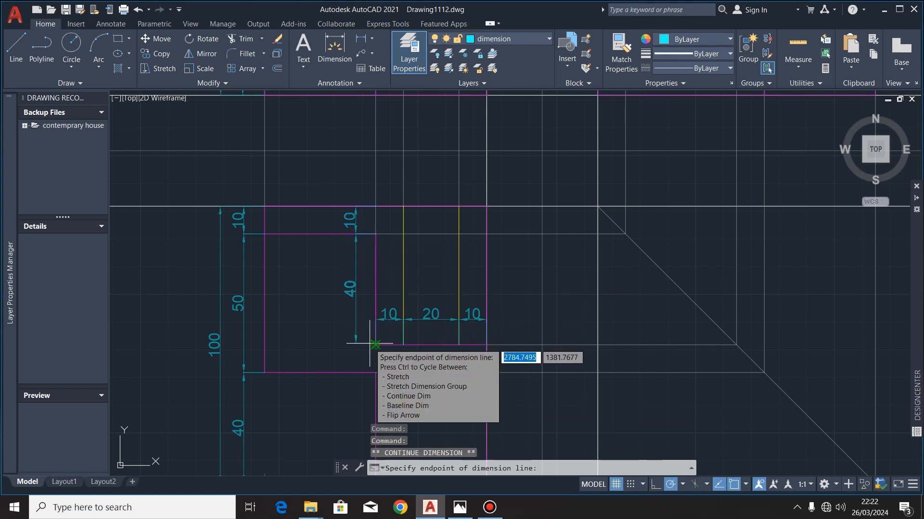
pyautogui.click(376, 345)
pyautogui.press('Escape')
pyautogui.press('Escape')
pyautogui.scroll(-5, 326, 305)
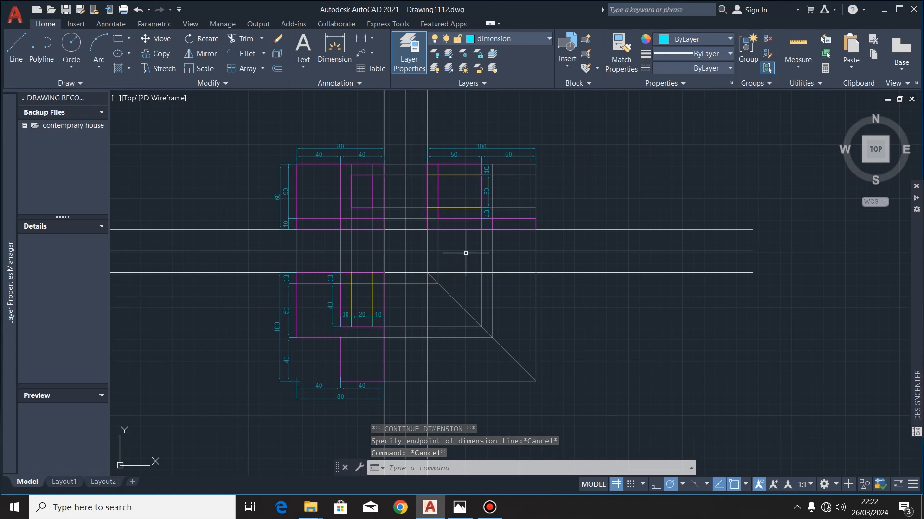
# Make TEXT the current layer and add the multiline text "PLAN VIEW" in the space just above the plan
pyautogui.moveTo(337, 323); pyautogui.dragTo(332, 322, button='middle')
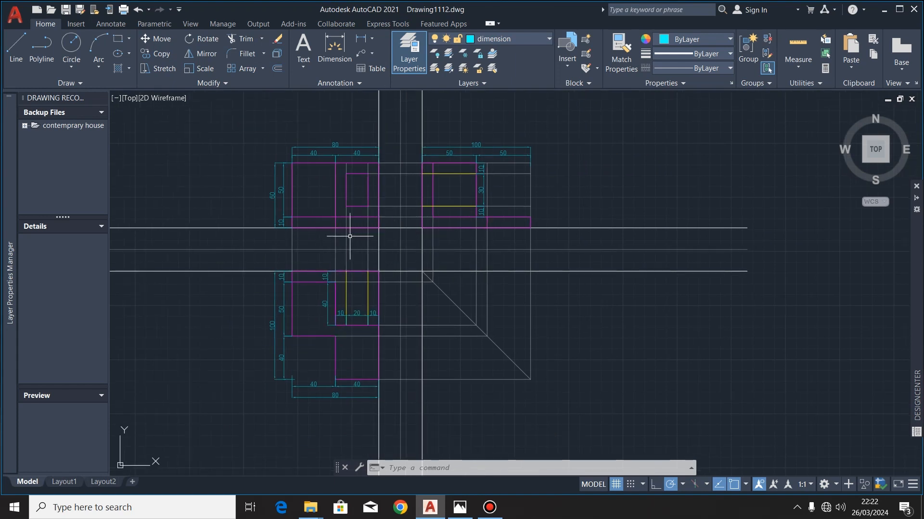
pyautogui.scroll(2, 318, 240)
pyautogui.scroll(-2, 322, 237)
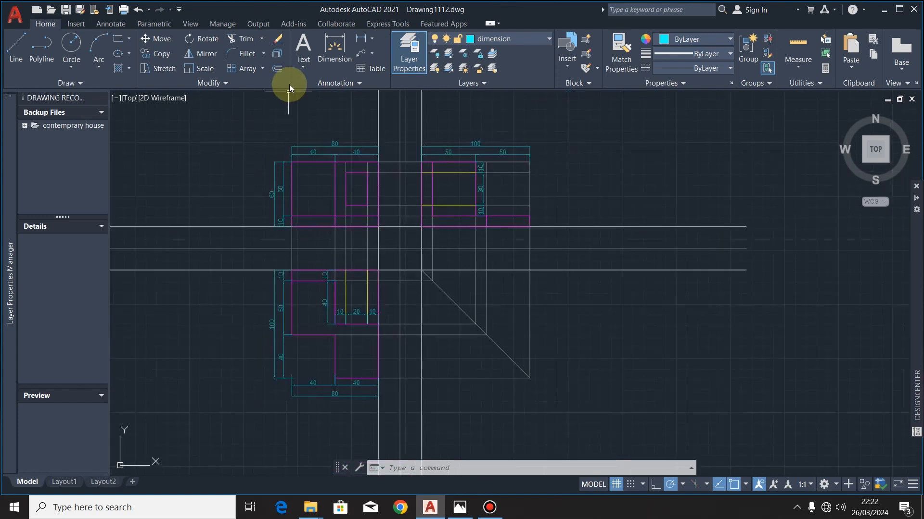
pyautogui.click(547, 38)
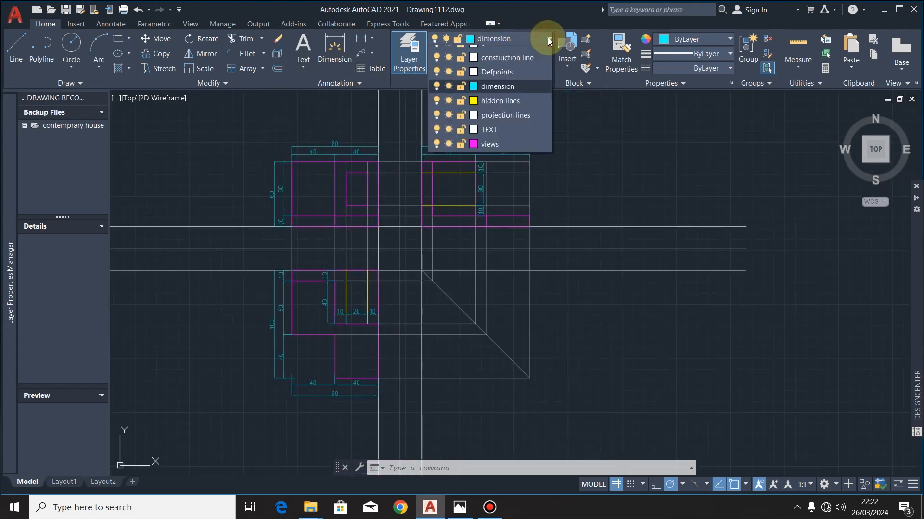
pyautogui.click(495, 143)
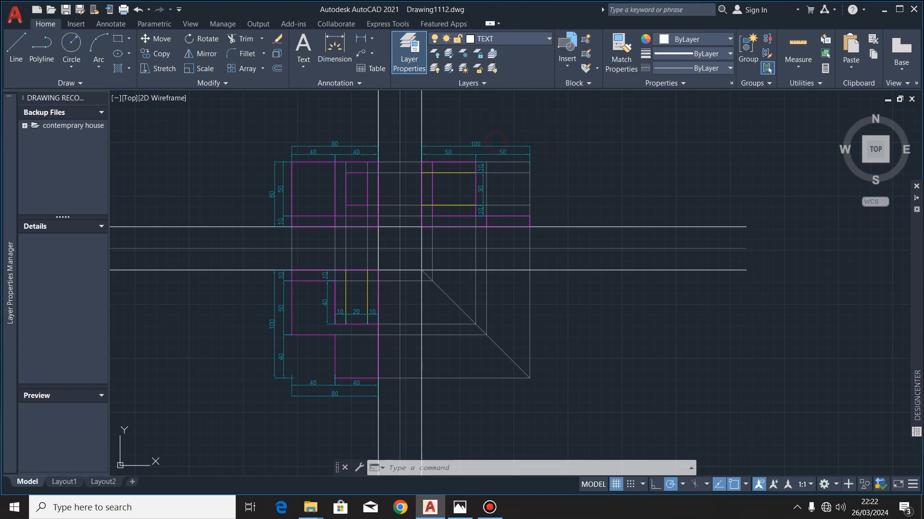
pyautogui.click(302, 46)
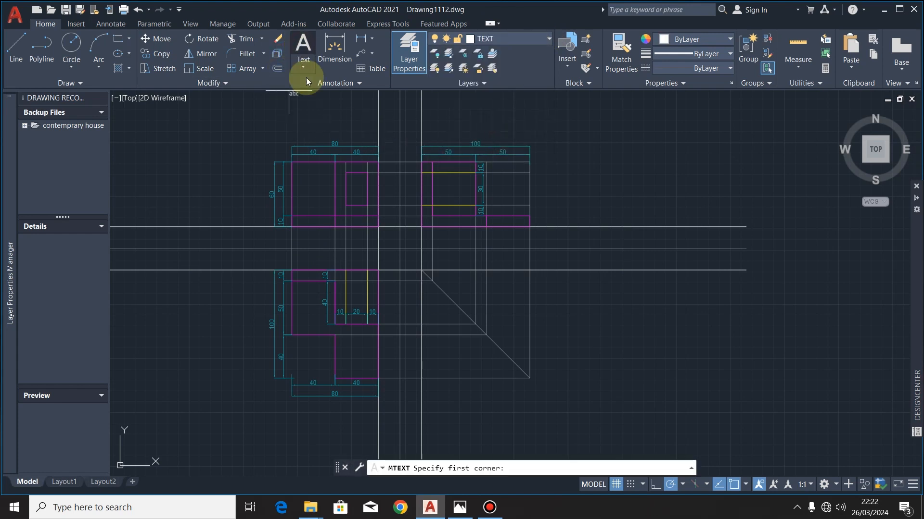
pyautogui.scroll(4, 317, 262)
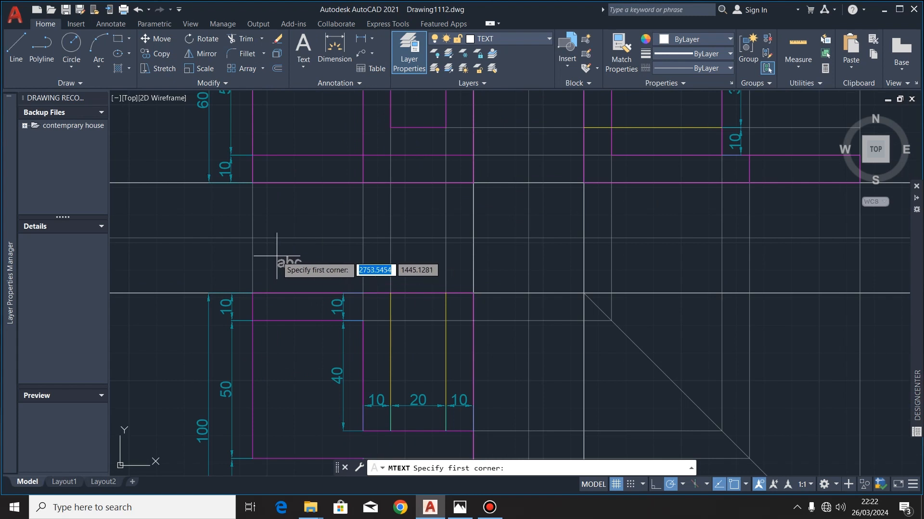
pyautogui.click(306, 254)
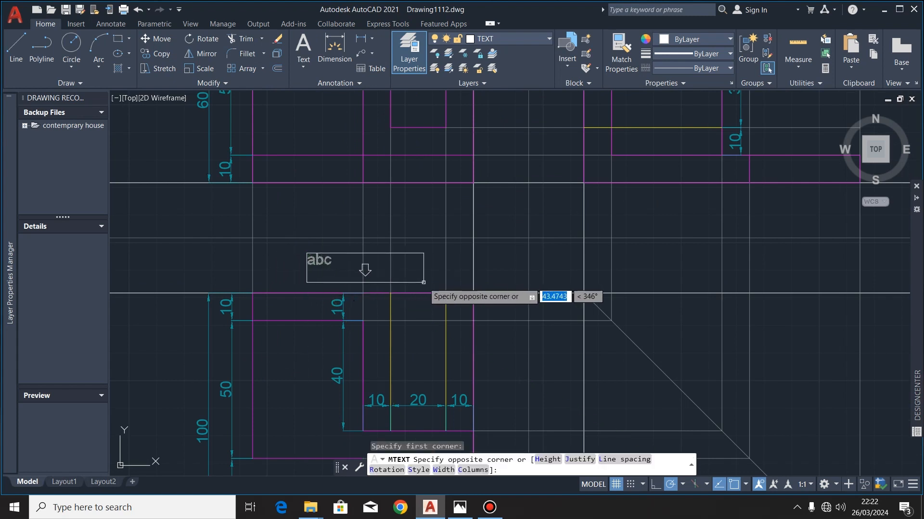
pyautogui.click(439, 285)
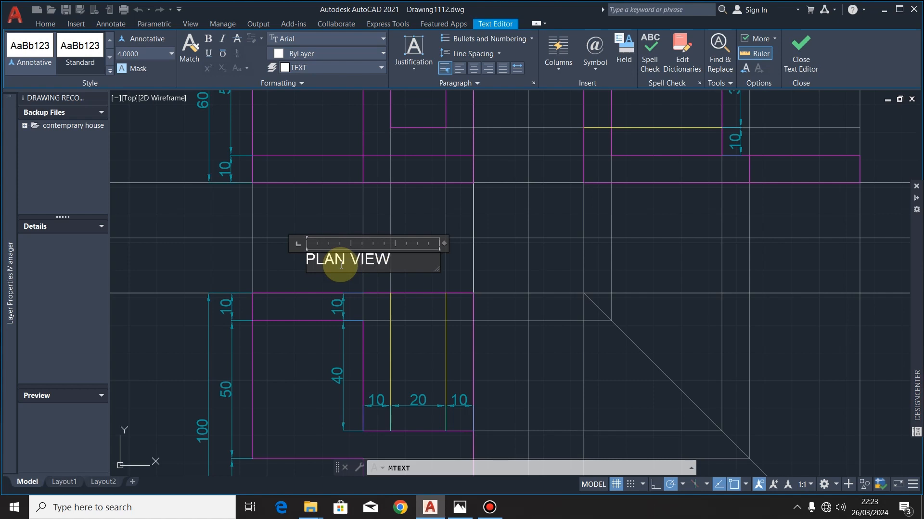
pyautogui.click(262, 285)
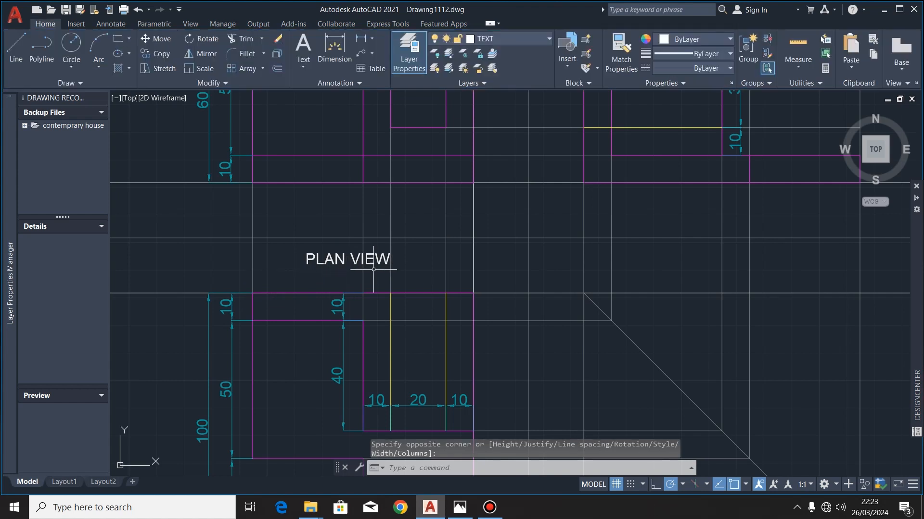
# Move the PLAN VIEW label about 10 units right and downward, closer to the plan's top edge
pyautogui.scroll(-2, 404, 265)
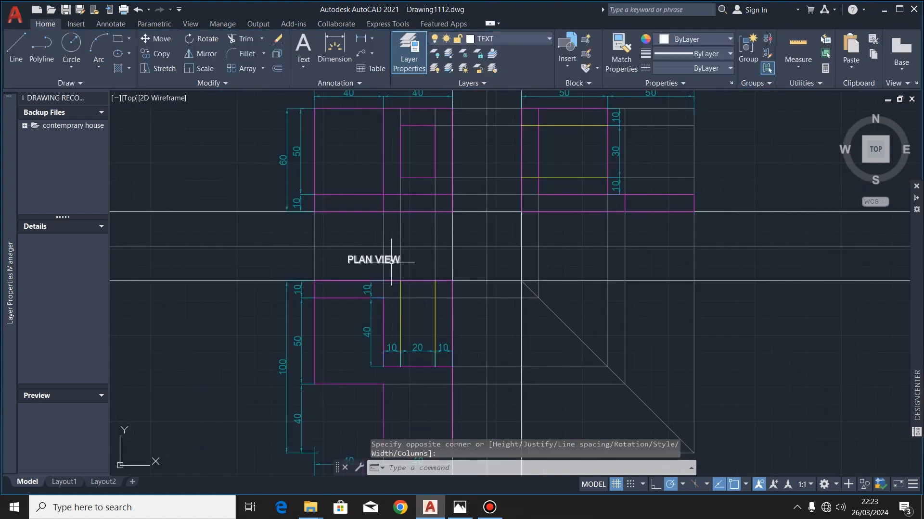
pyautogui.click(391, 263)
pyautogui.click(155, 37)
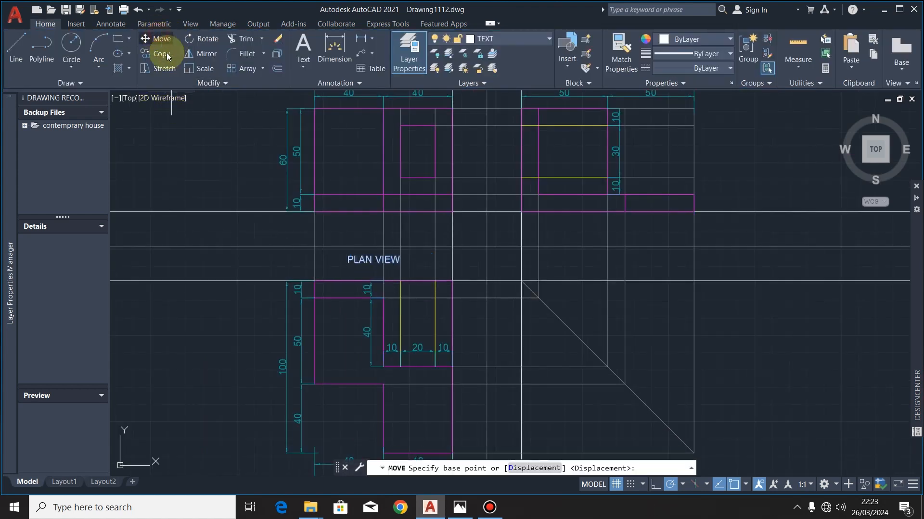
pyautogui.click(348, 262)
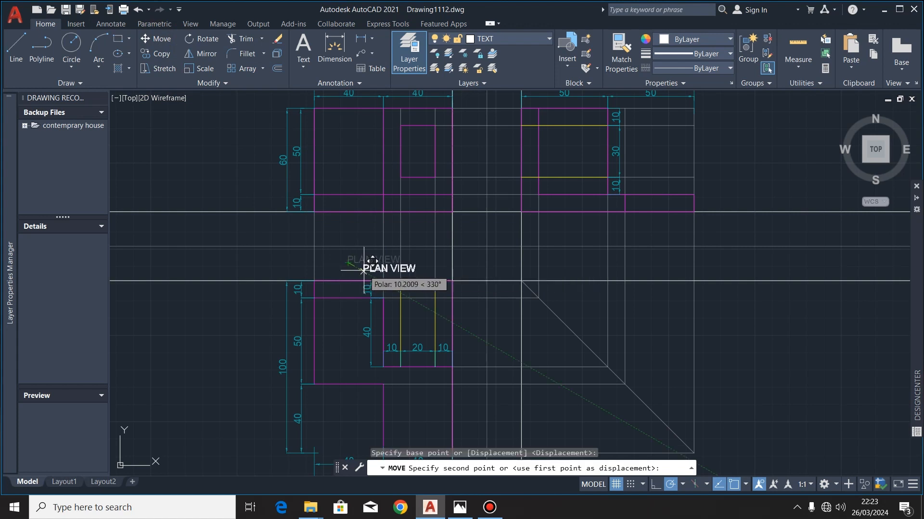
pyautogui.click(365, 271)
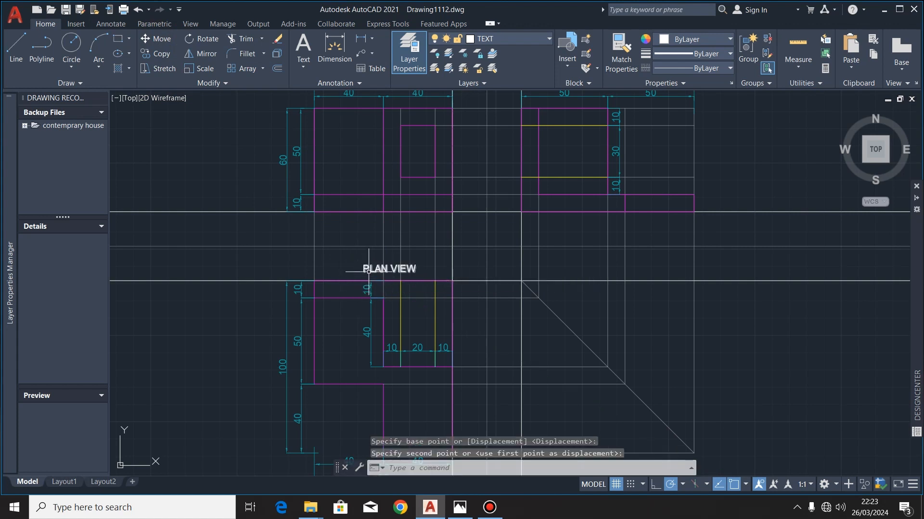
# Copy the PLAN VIEW label to just below the front view and, level with it, just below the side view
pyautogui.click(360, 271)
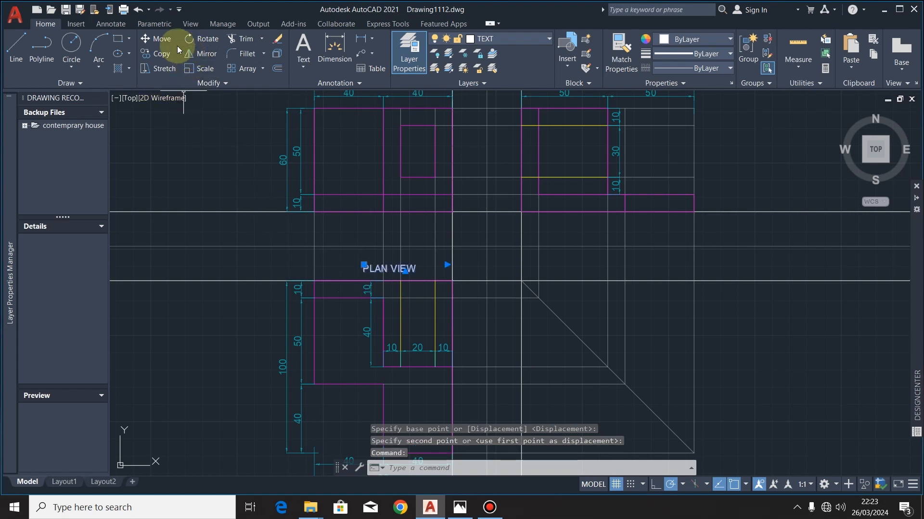
pyautogui.click(149, 54)
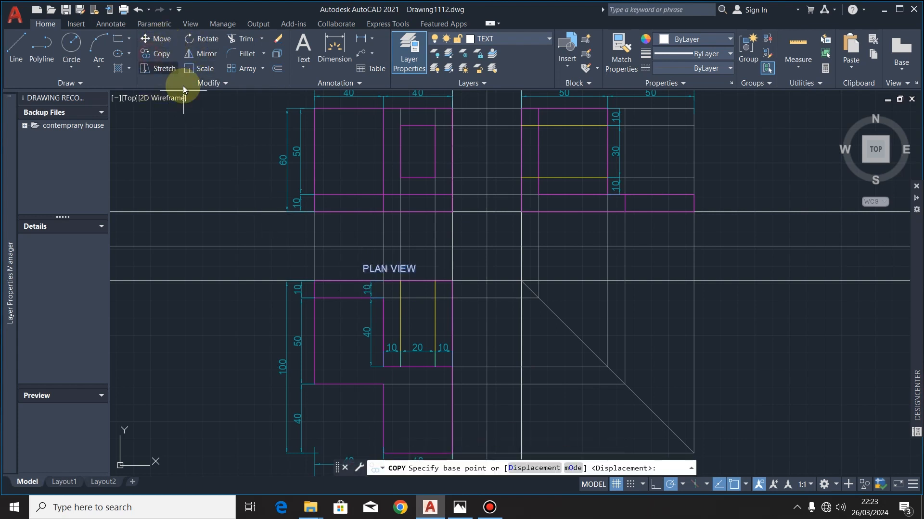
pyautogui.click(364, 272)
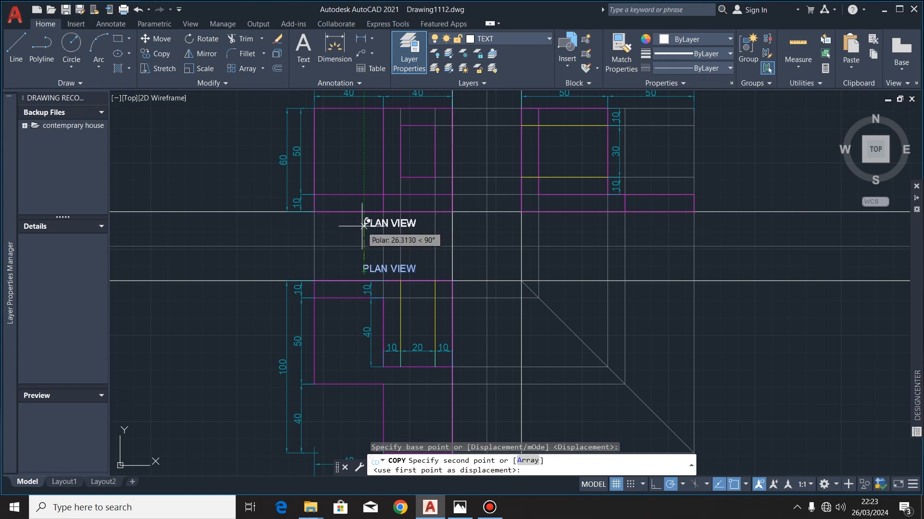
pyautogui.click(364, 222)
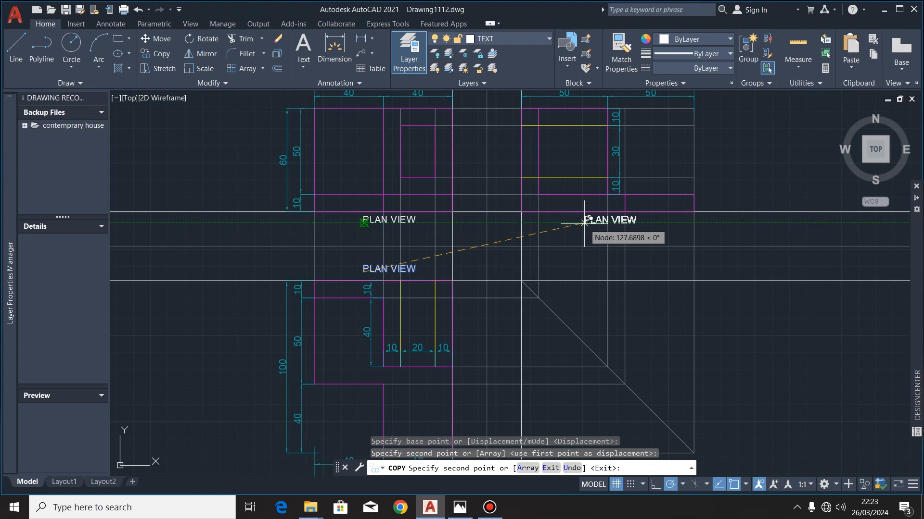
pyautogui.click(584, 221)
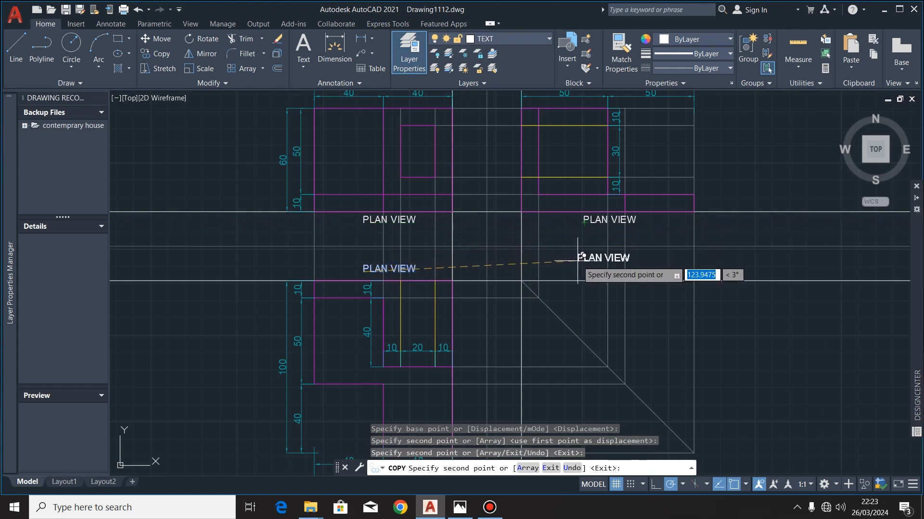
pyautogui.press('Escape')
# Change the label copy under the front view to read "FRONT VIEW" and select the edited label
pyautogui.scroll(2, 410, 226)
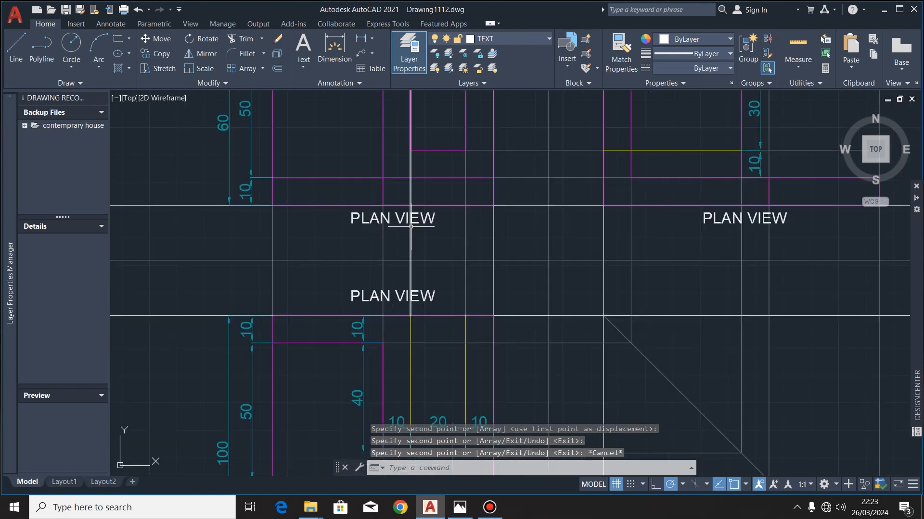
pyautogui.doubleClick(426, 222)
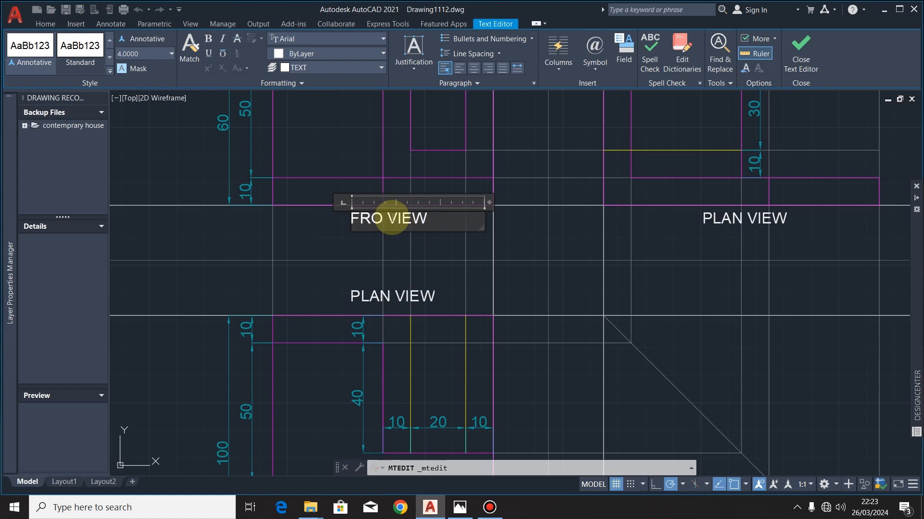
pyautogui.click(361, 239)
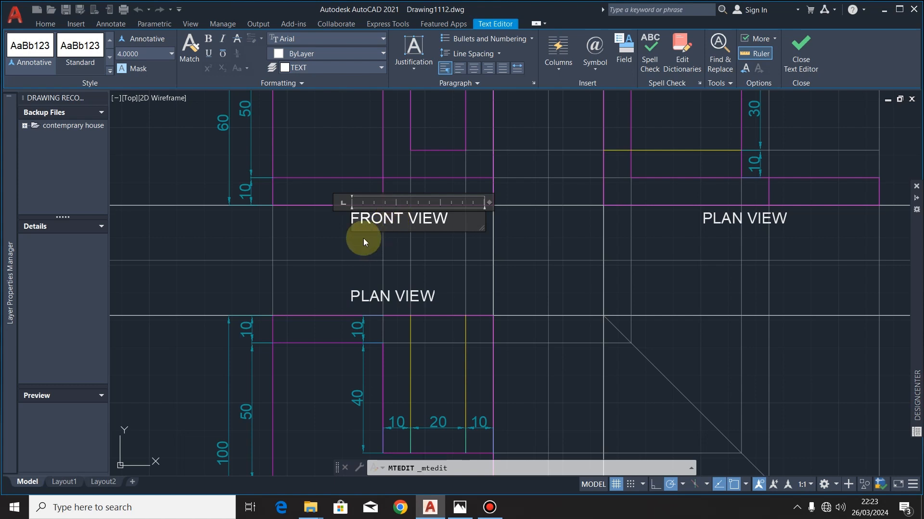
pyautogui.click(353, 219)
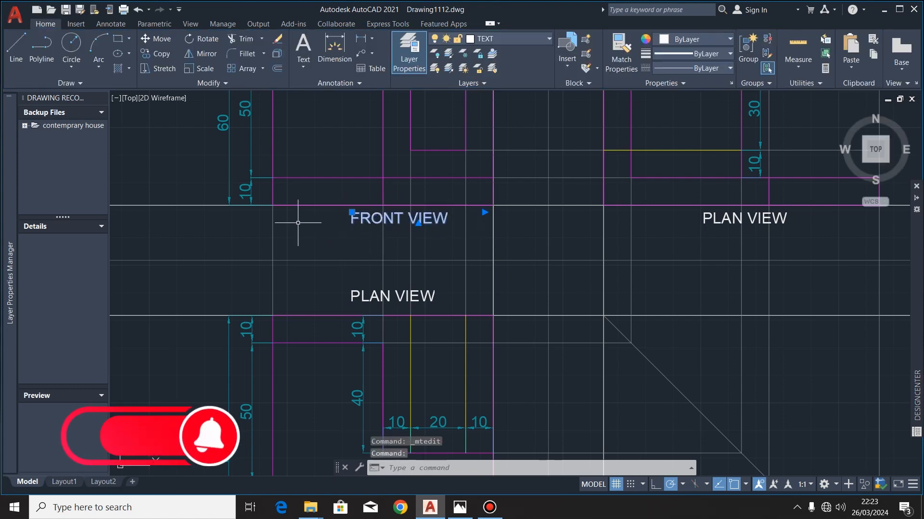
# Move the FRONT VIEW label horizontally about 5 units to the left to centre it beneath the front view
pyautogui.click(154, 38)
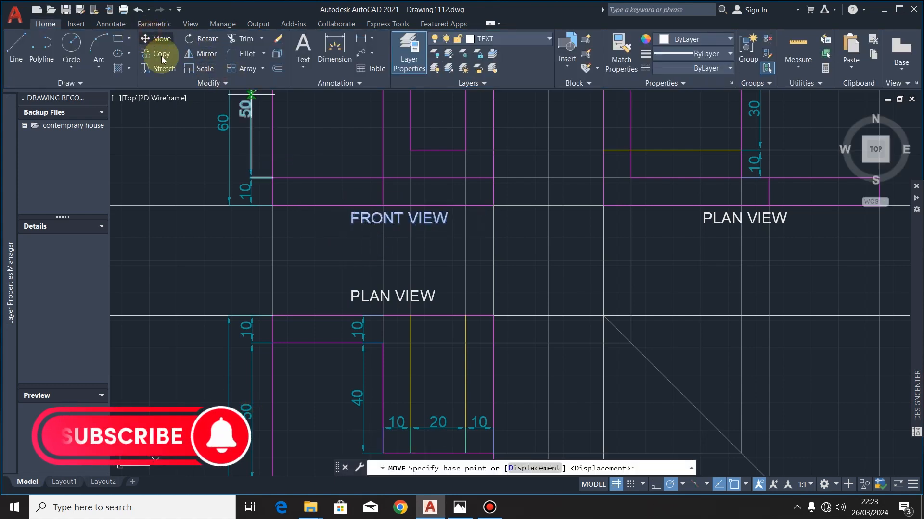
pyautogui.click(352, 223)
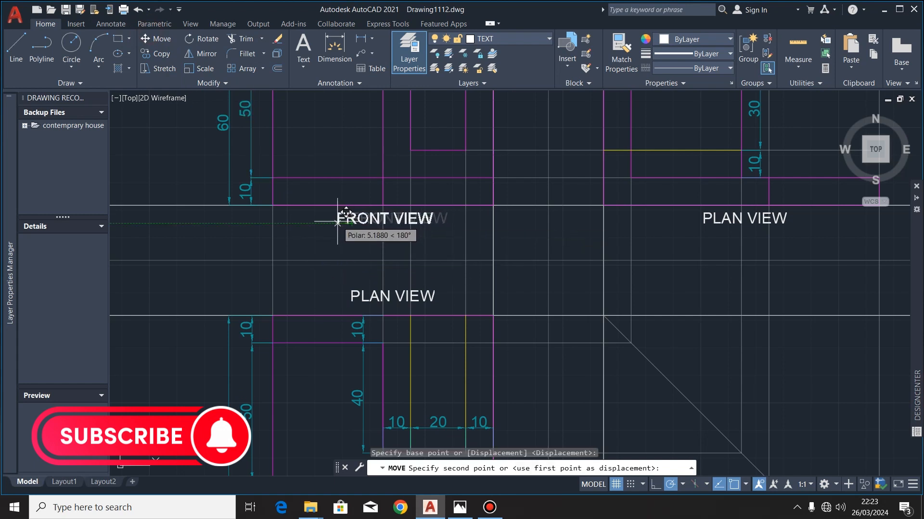
pyautogui.click(337, 222)
# Change the PLAN VIEW label copy beneath the side view to read "END VIEW"
pyautogui.scroll(-2, 306, 247)
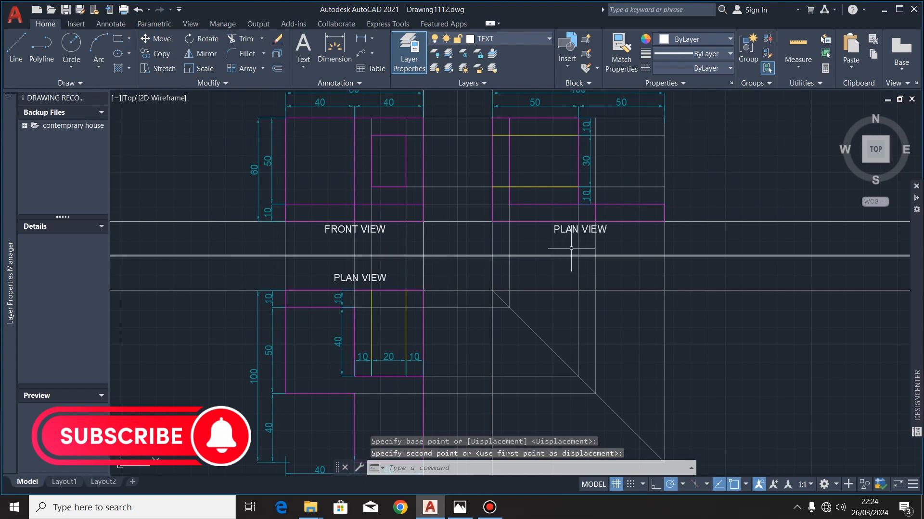
pyautogui.scroll(4, 622, 225)
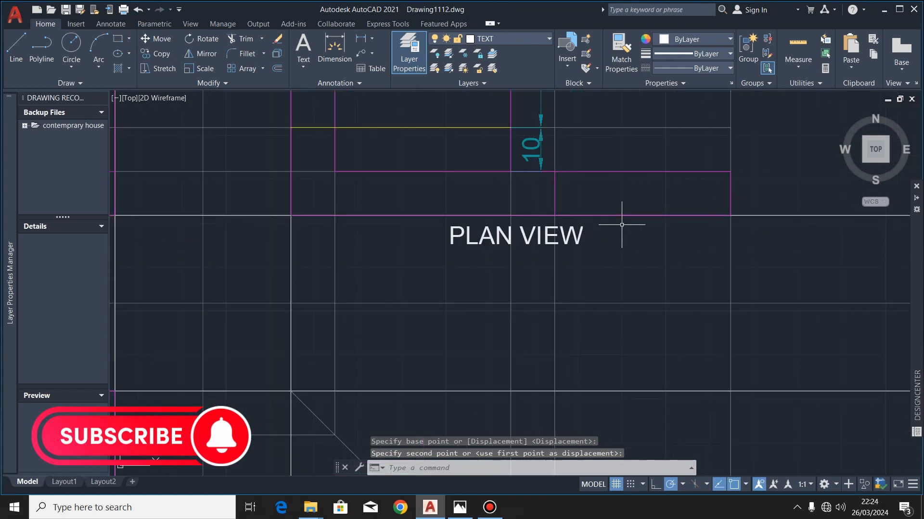
pyautogui.doubleClick(510, 240)
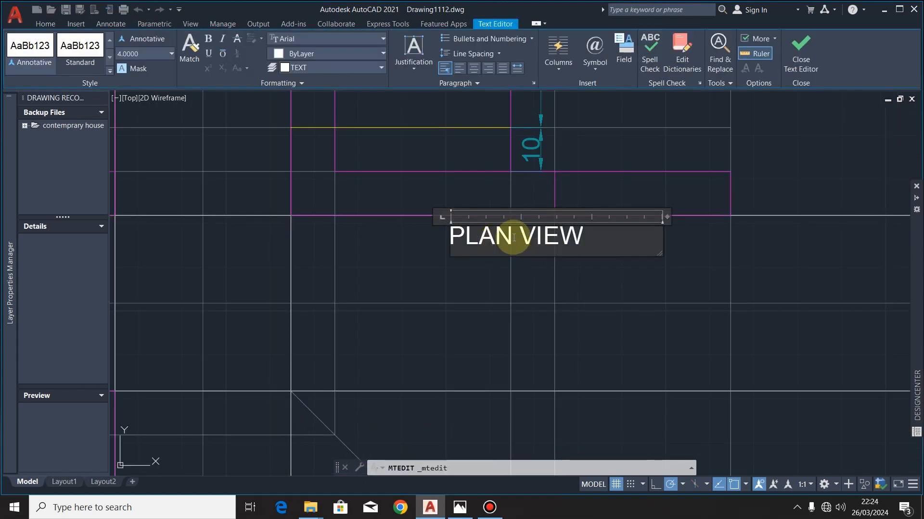
pyautogui.press('BackSpace')
pyautogui.press('BackSpace')
pyautogui.press('BackSpace')
pyautogui.press('BackSpace')
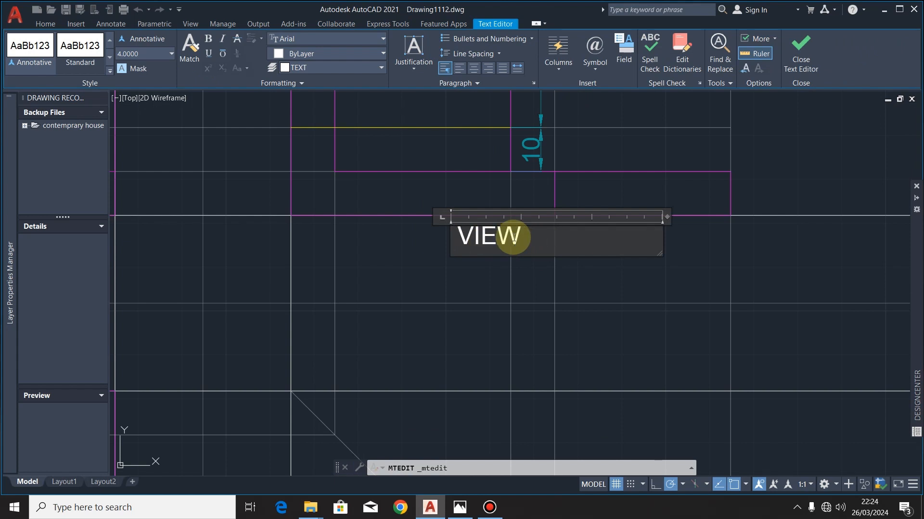
pyautogui.write('END')
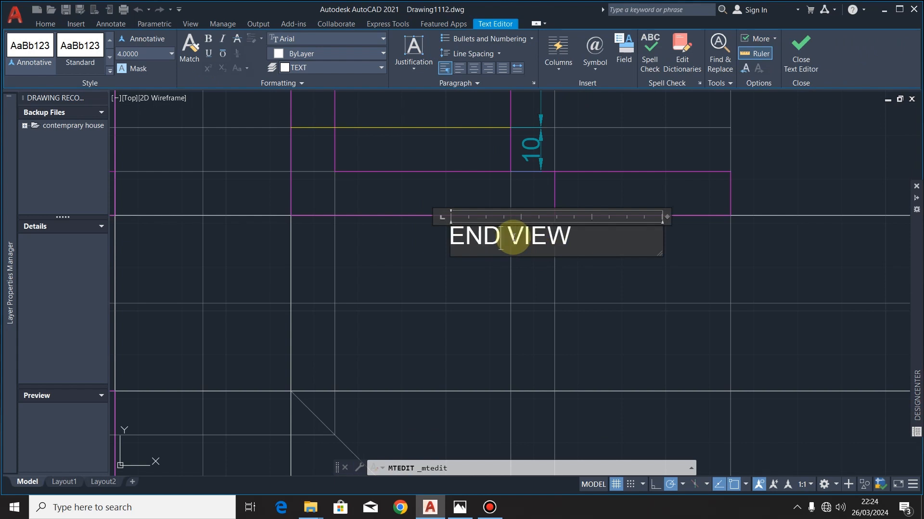
pyautogui.click(475, 283)
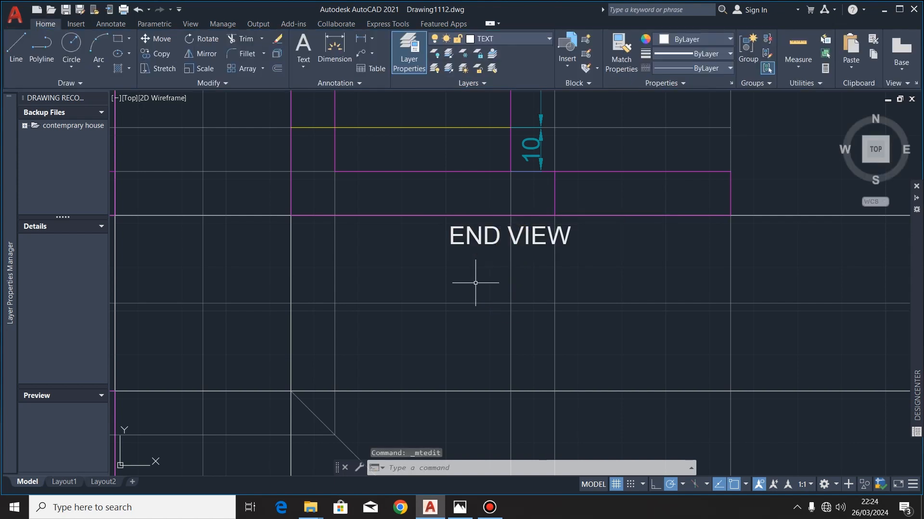
pyautogui.scroll(-5, 592, 211)
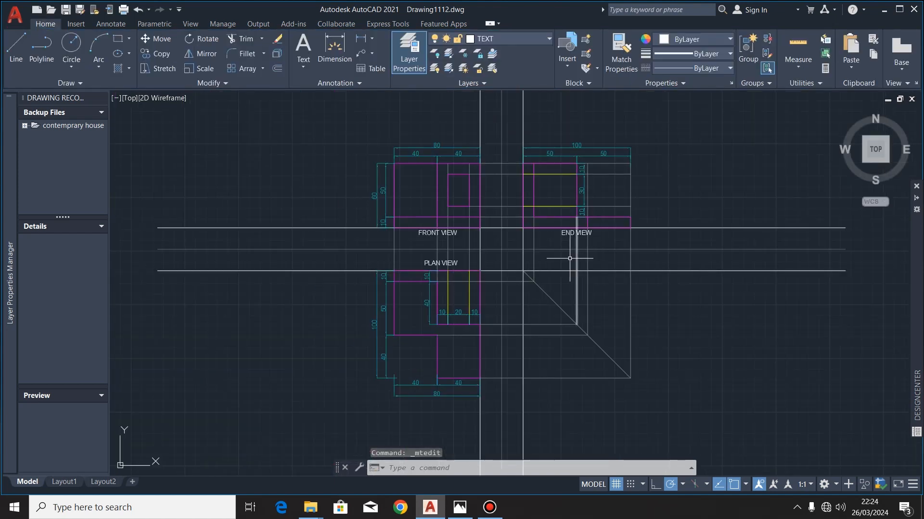